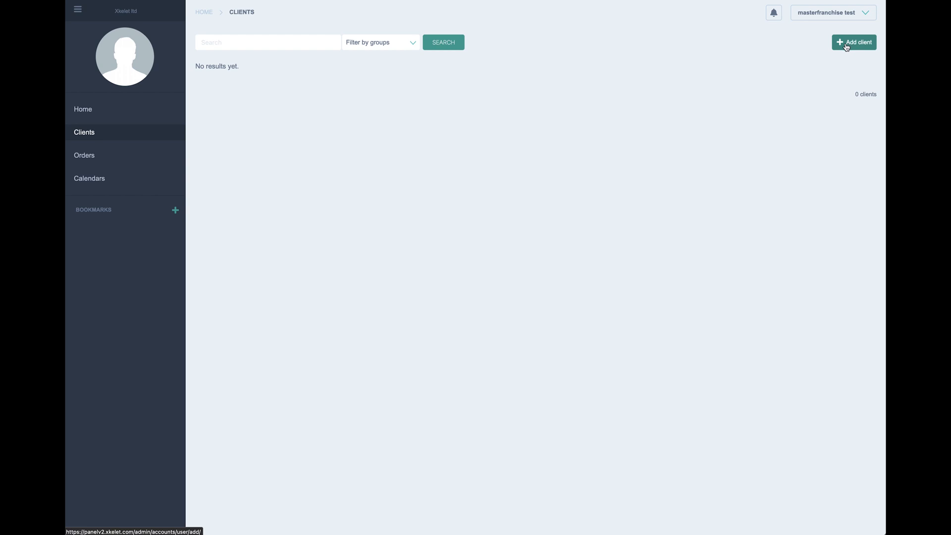
# Step: Start a new client and fill its e-mail address from the saved autofill suggestion
pyautogui.click(845, 49)
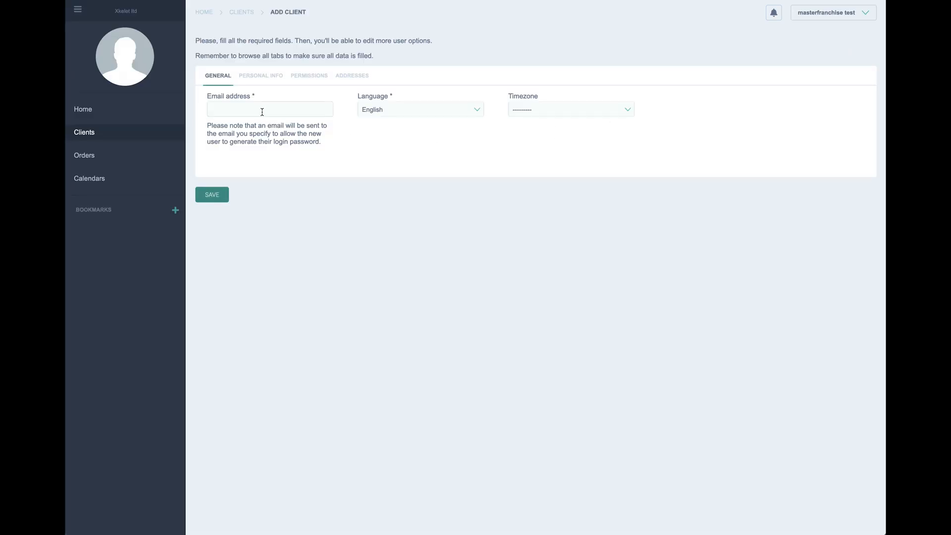
pyautogui.click(262, 111)
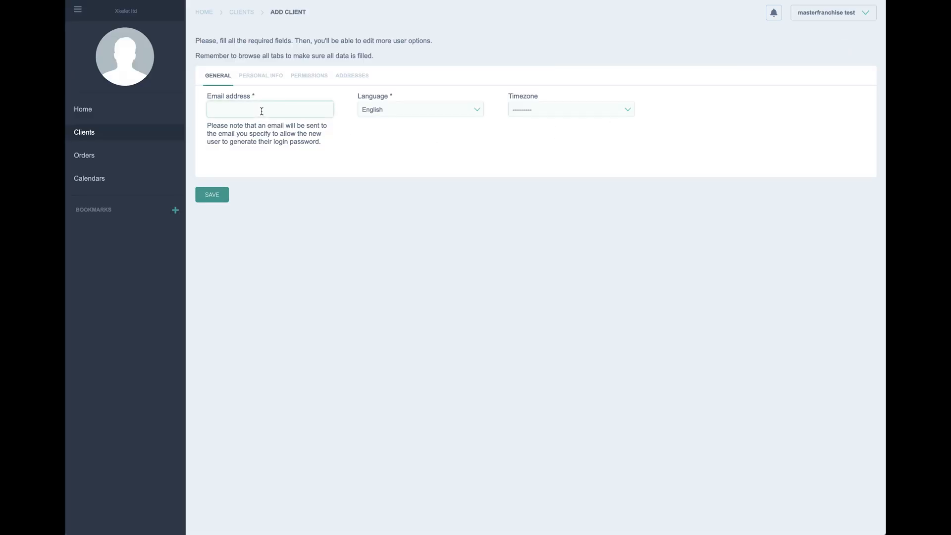
pyautogui.write('f')
pyautogui.click(262, 121)
# Step: Fill the client's first name, company and last name from autofill suggestions
pyautogui.click(260, 77)
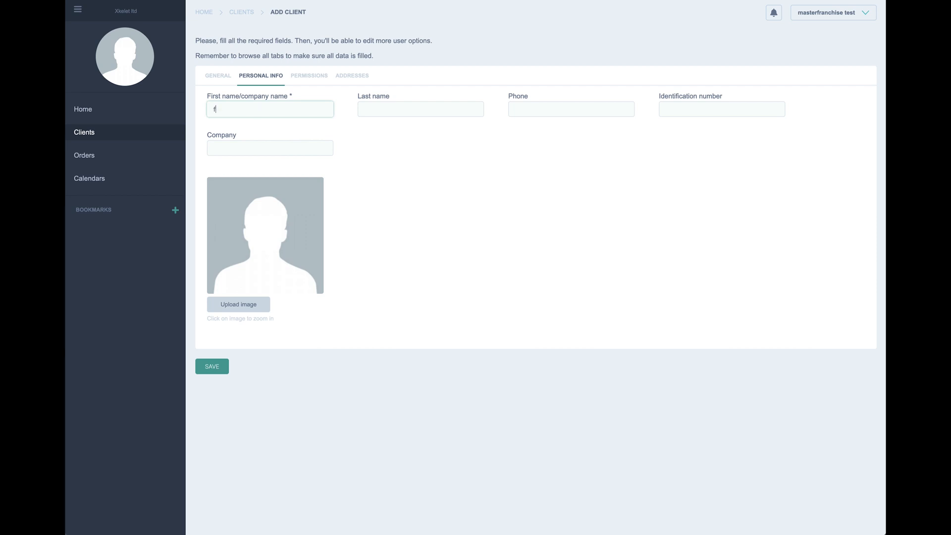
pyautogui.write('f')
pyautogui.click(256, 122)
pyautogui.click(257, 145)
pyautogui.write('f')
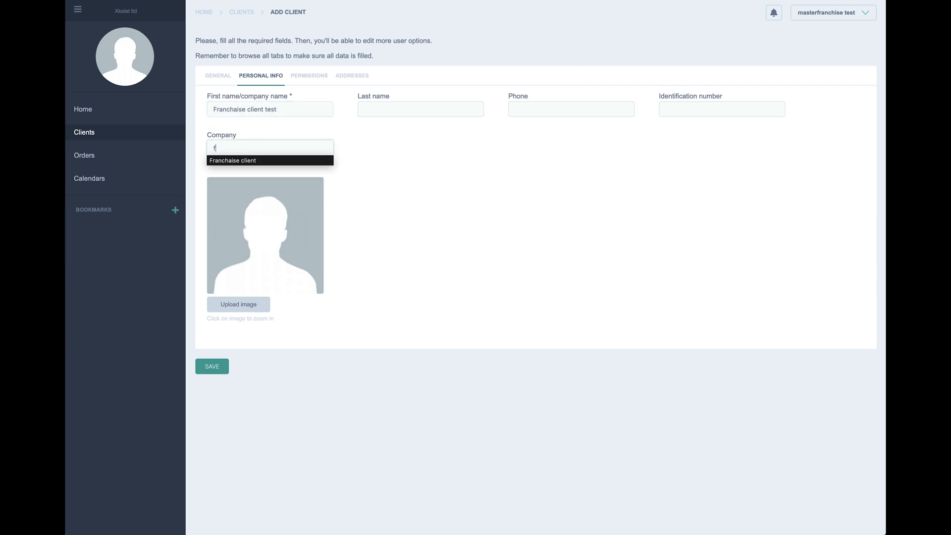
pyautogui.click(255, 161)
pyautogui.click(372, 108)
pyautogui.write('f')
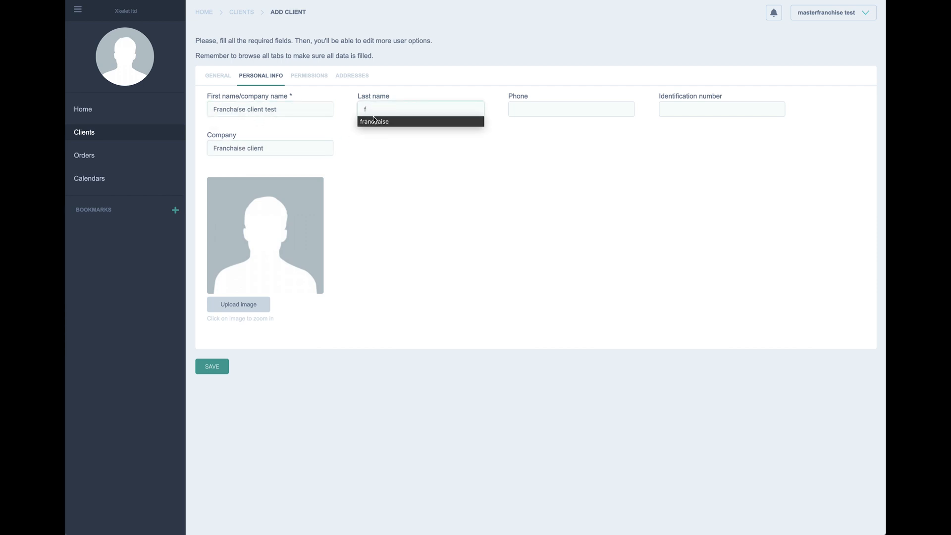
pyautogui.click(372, 120)
# Step: Fill the phone and identification number from autofill, replacing the stray dash
pyautogui.click(516, 108)
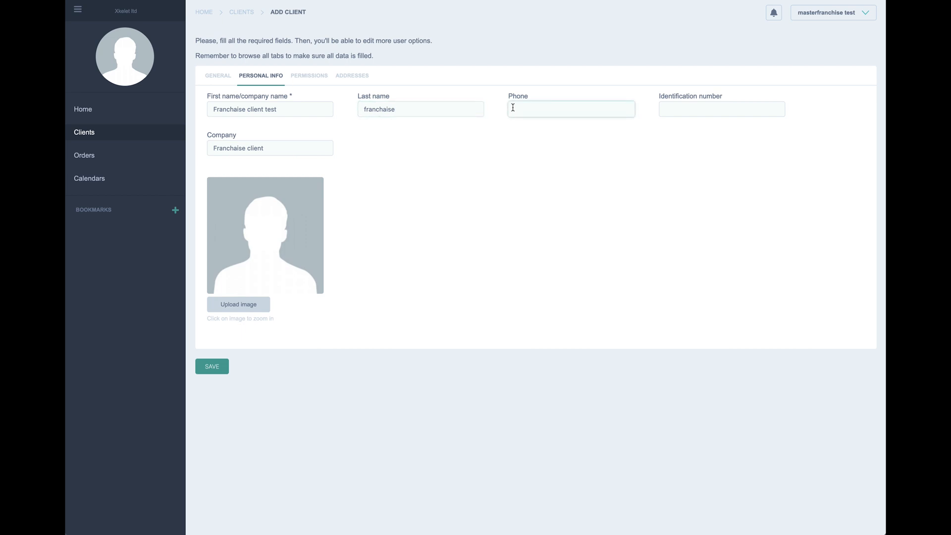
pyautogui.click(513, 108)
pyautogui.click(527, 120)
pyautogui.click(665, 107)
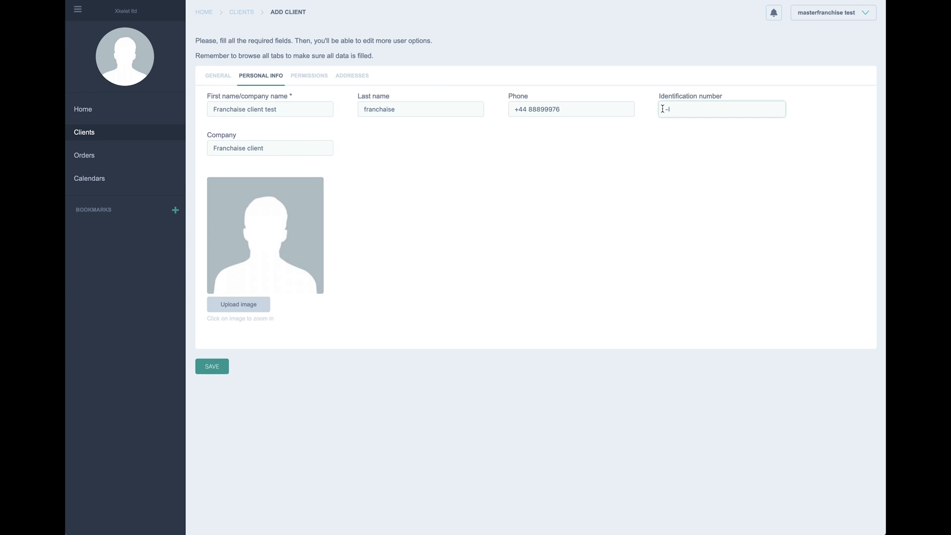
pyautogui.moveTo(677, 110); pyautogui.dragTo(656, 116)
pyautogui.write('L')
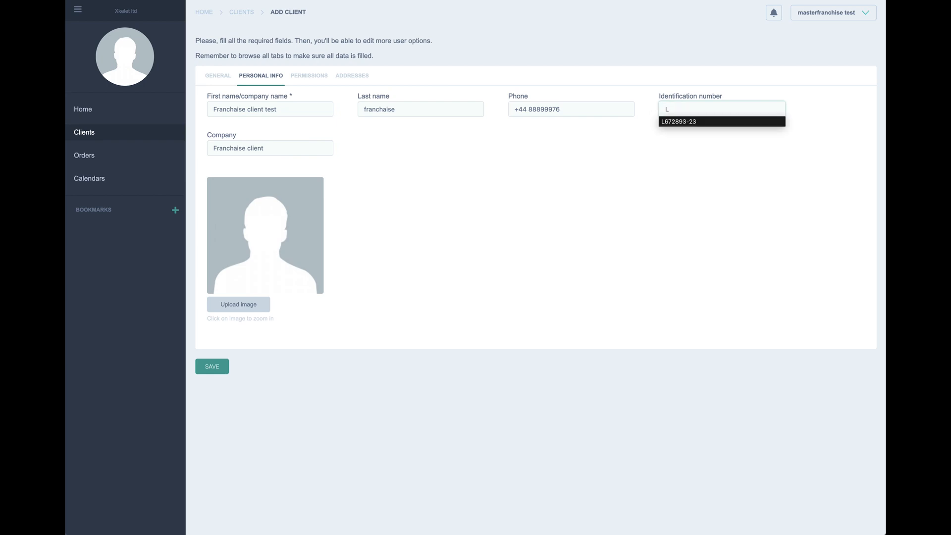
pyautogui.click(664, 123)
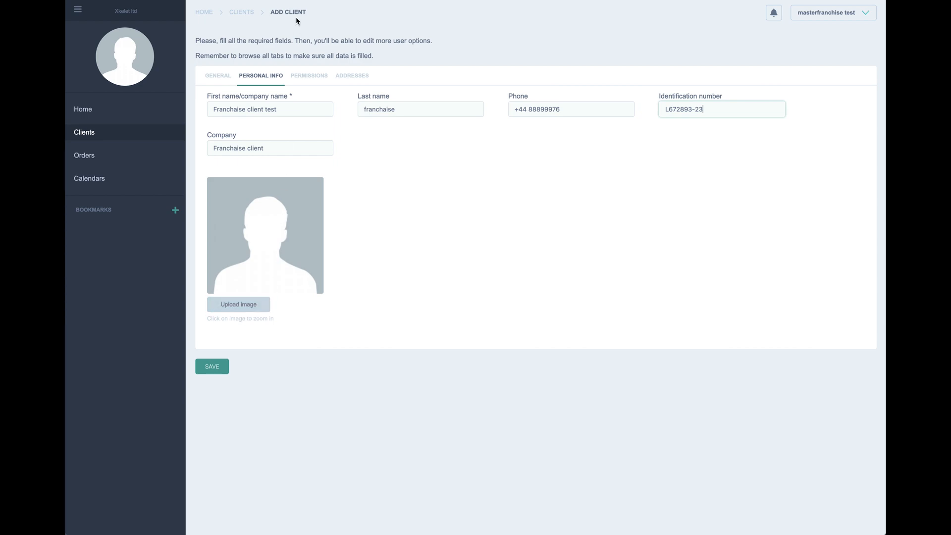
# Step: Make the master franchise account the new client's parent
pyautogui.click(309, 76)
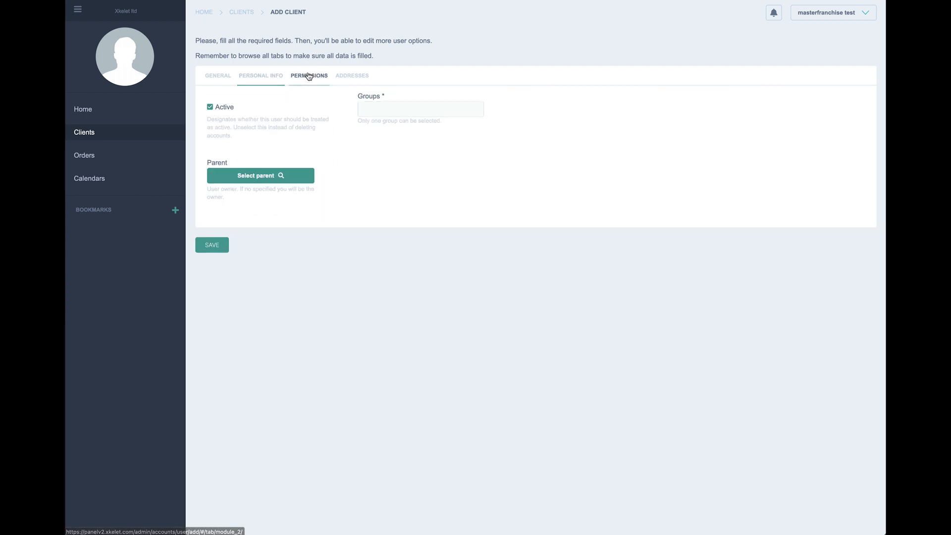
pyautogui.click(268, 176)
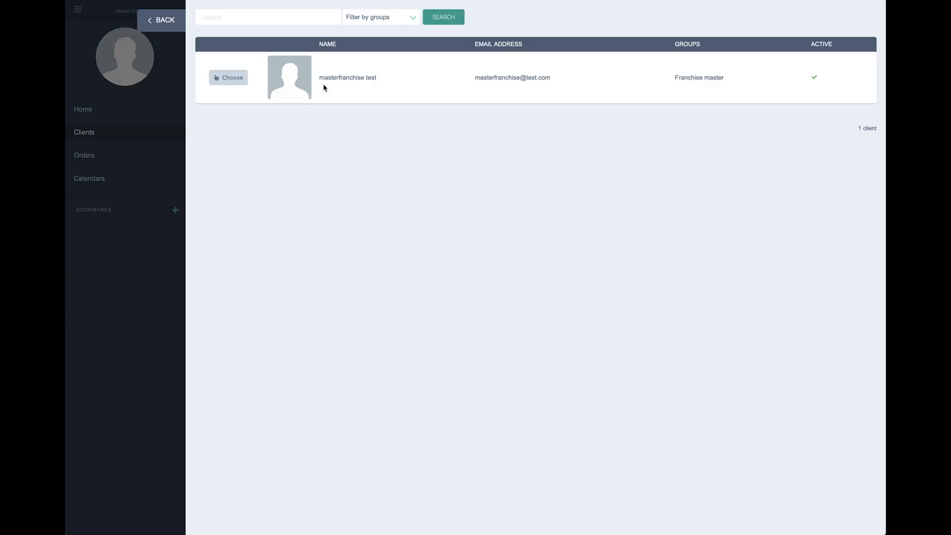
pyautogui.moveTo(319, 78); pyautogui.dragTo(377, 77)
pyautogui.click(241, 79)
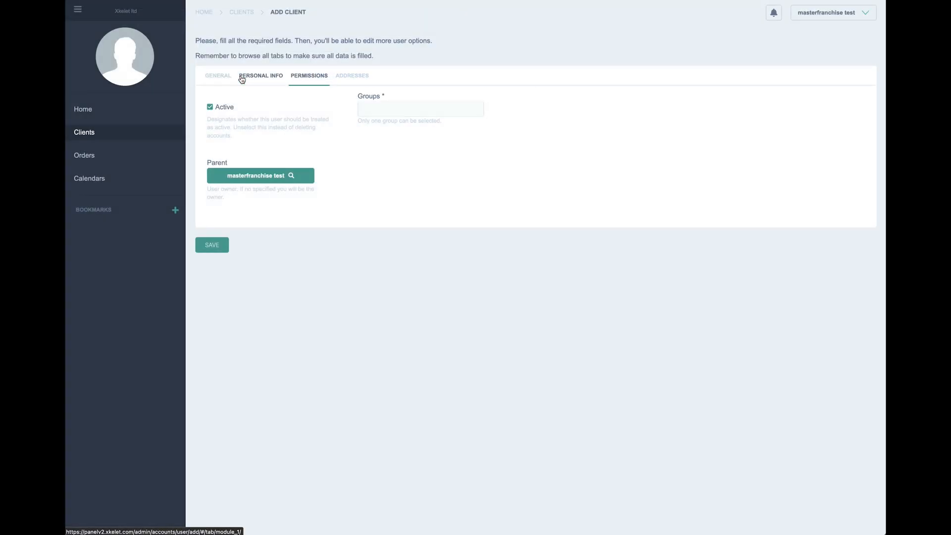
# Step: Put the client in the Franchise client group and add a blank address
pyautogui.click(372, 111)
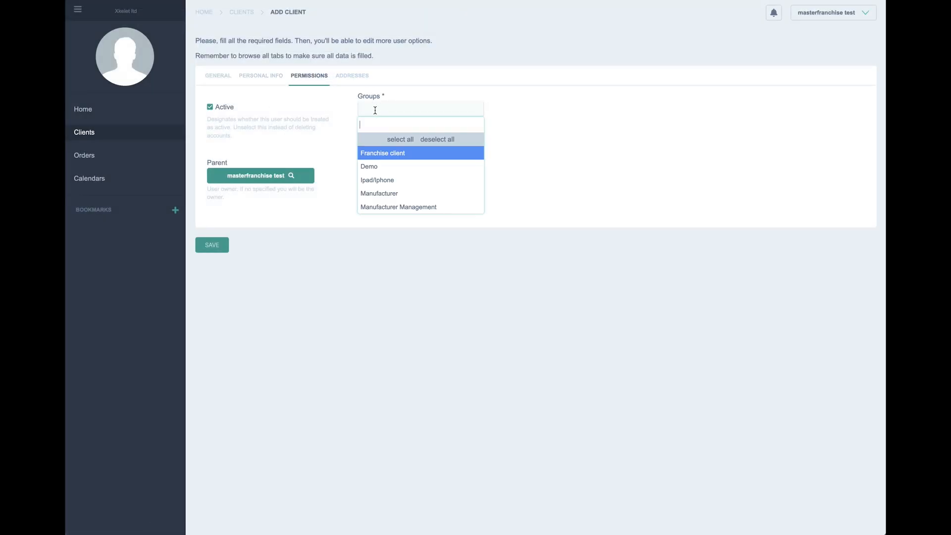
pyautogui.click(375, 155)
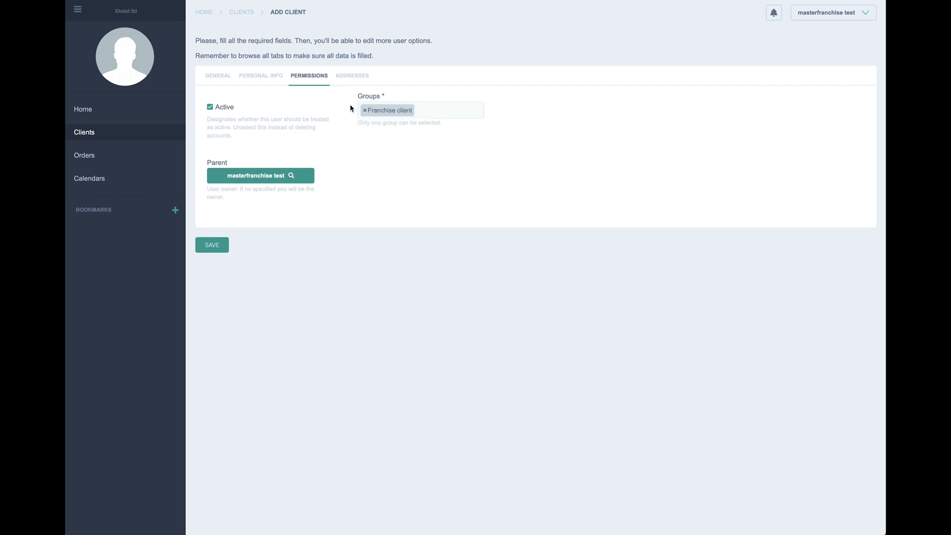
pyautogui.click(348, 77)
pyautogui.click(242, 100)
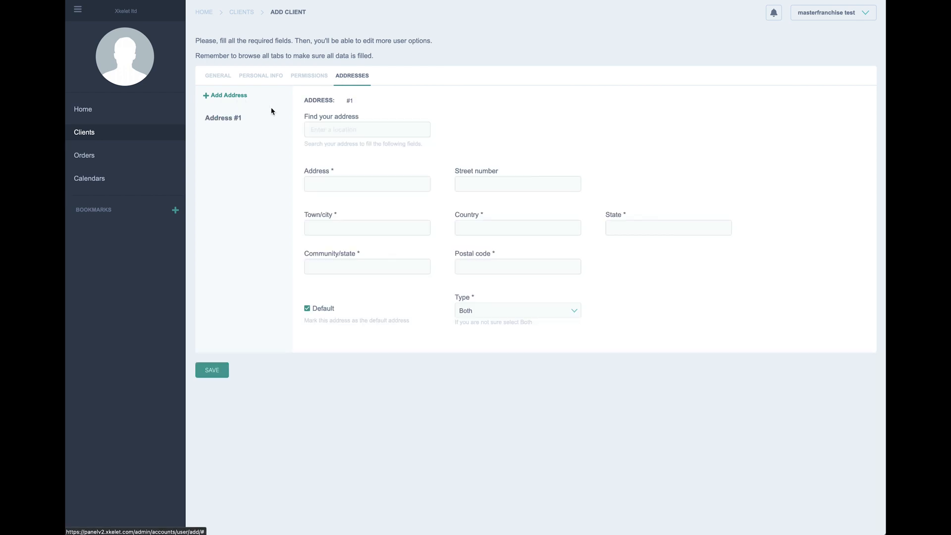
pyautogui.click(333, 130)
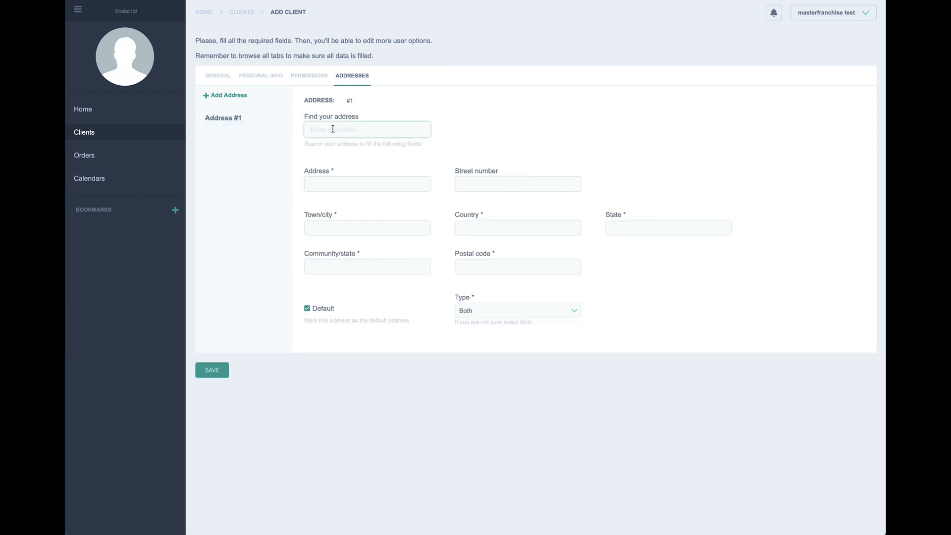
pyautogui.write('ba')
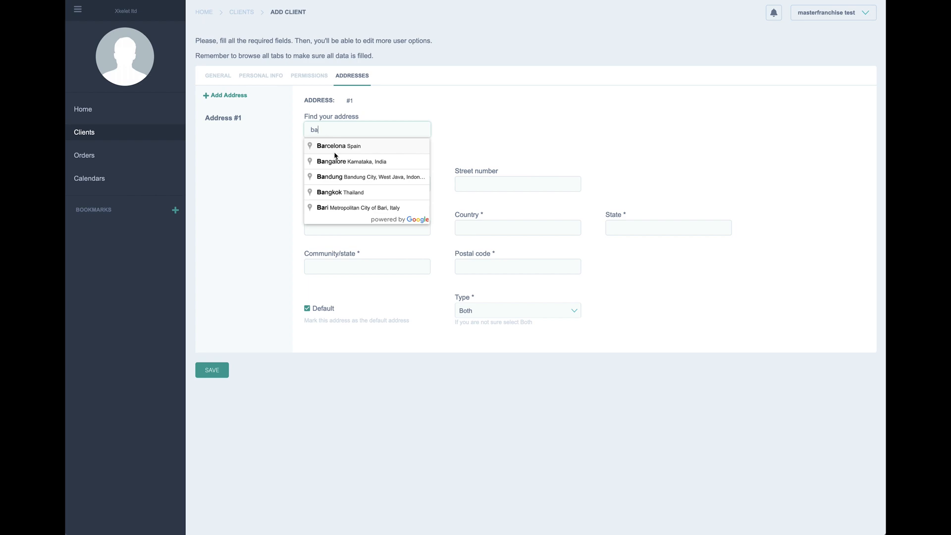
pyautogui.click(331, 146)
pyautogui.click(339, 184)
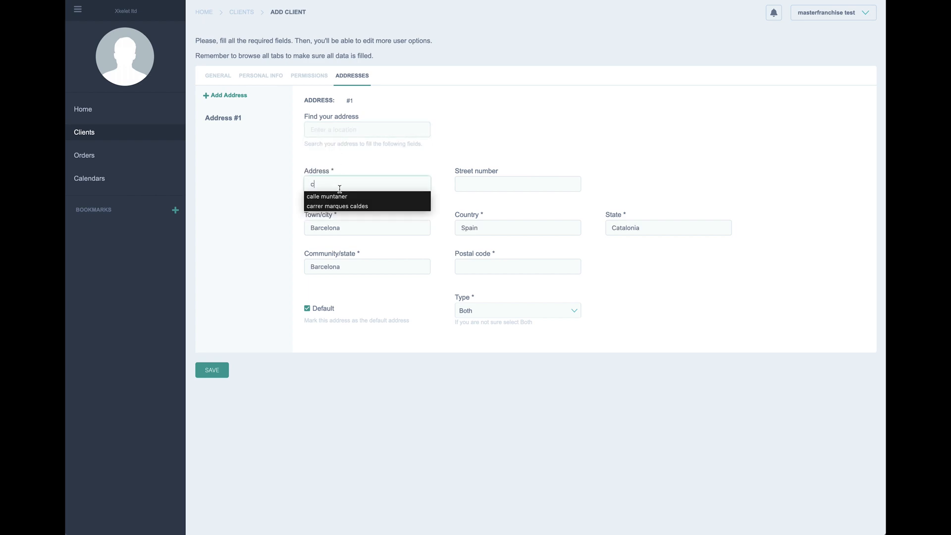
pyautogui.click(340, 197)
pyautogui.click(470, 183)
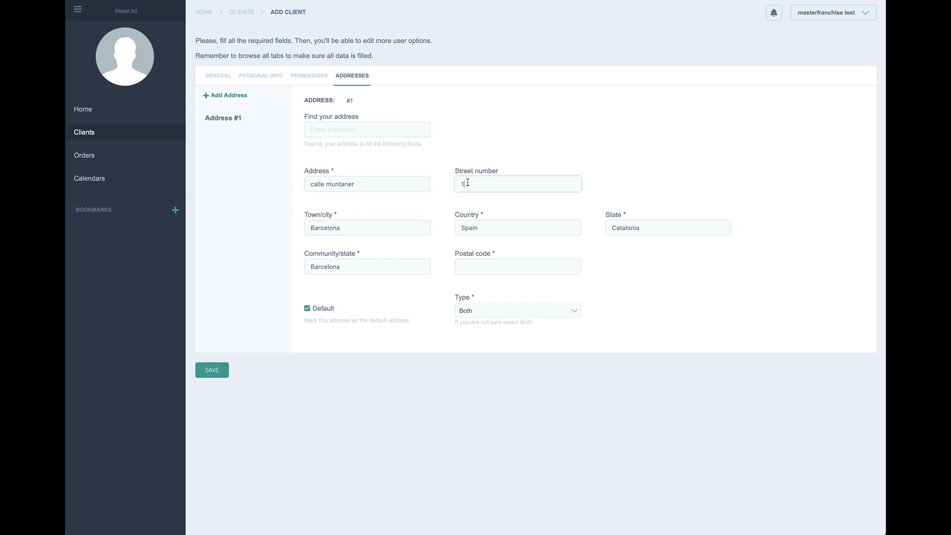
pyautogui.write('12')
# Step: Enter postal code 08080 and save the new franchise client
pyautogui.click(491, 266)
pyautogui.click(488, 266)
pyautogui.click(480, 278)
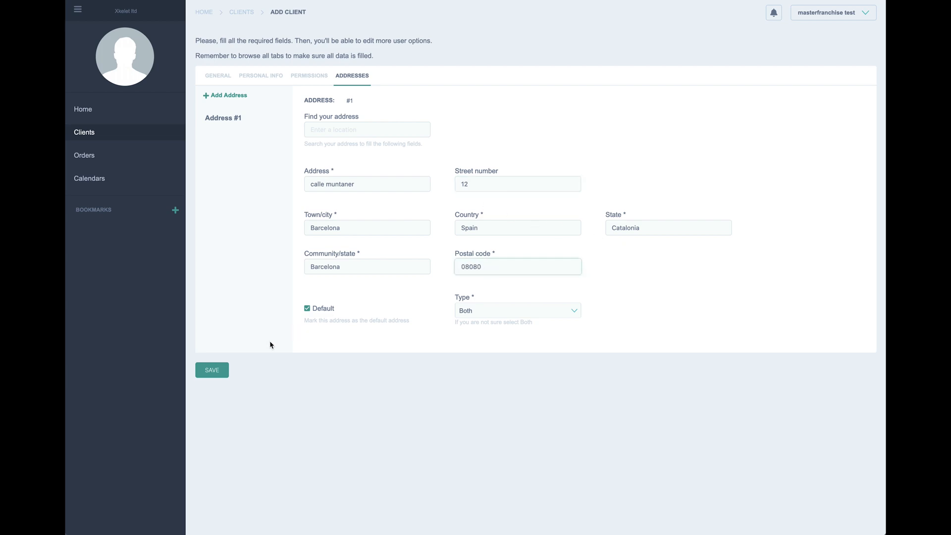
pyautogui.click(211, 377)
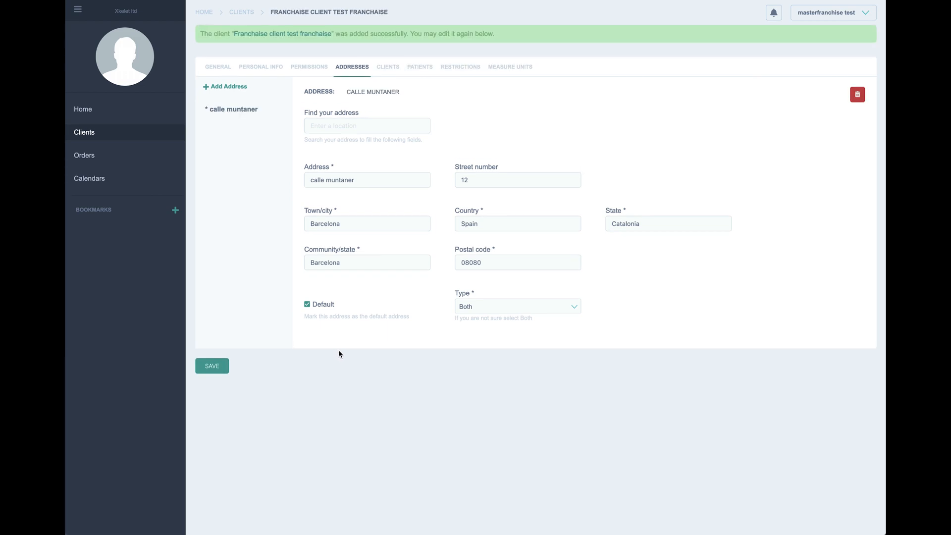
# Step: Check sub-clients, patients, restrictions (order limit toggled on then off) and measurement units
pyautogui.click(385, 69)
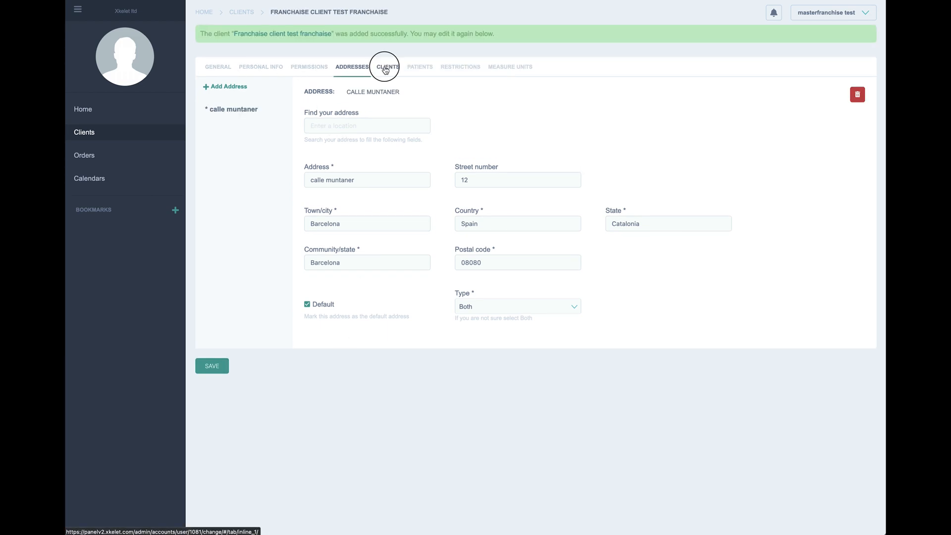
pyautogui.click(415, 69)
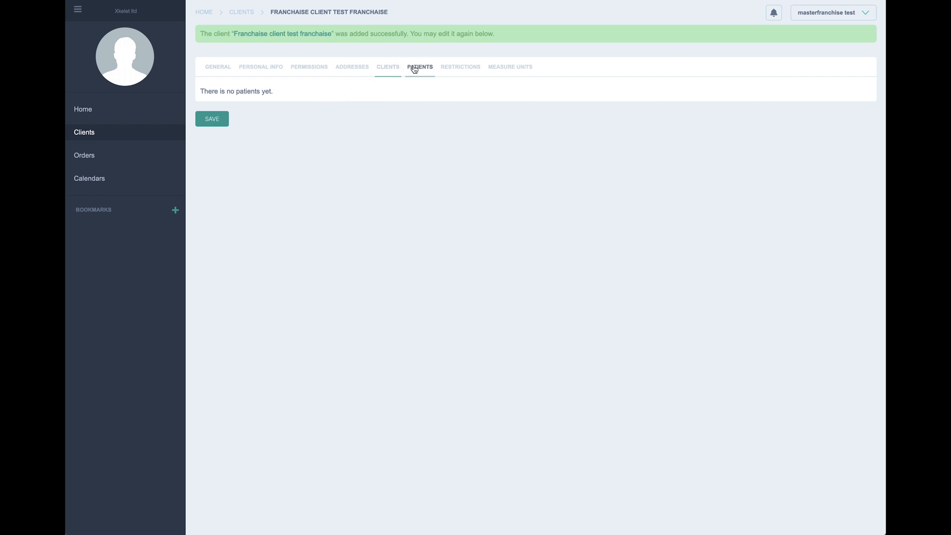
pyautogui.click(455, 68)
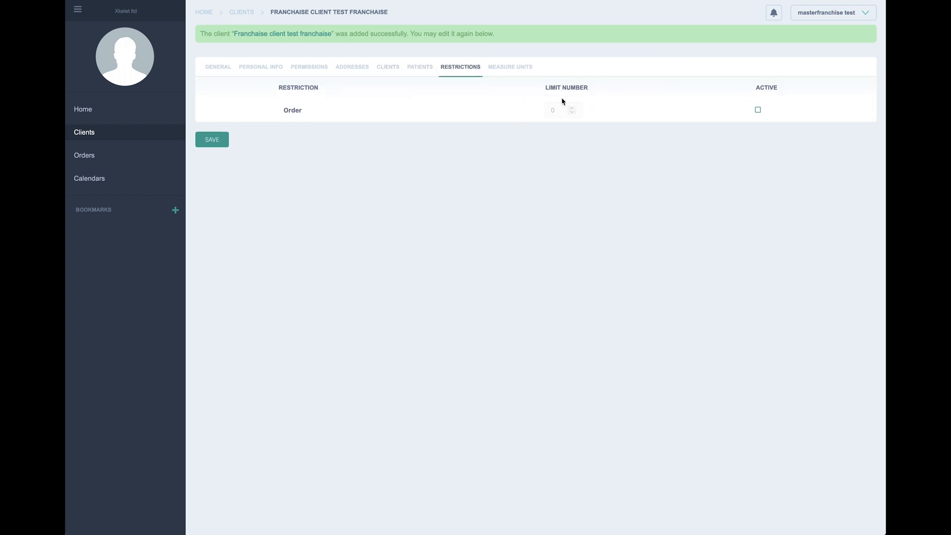
pyautogui.click(758, 110)
pyautogui.click(758, 110)
pyautogui.click(520, 67)
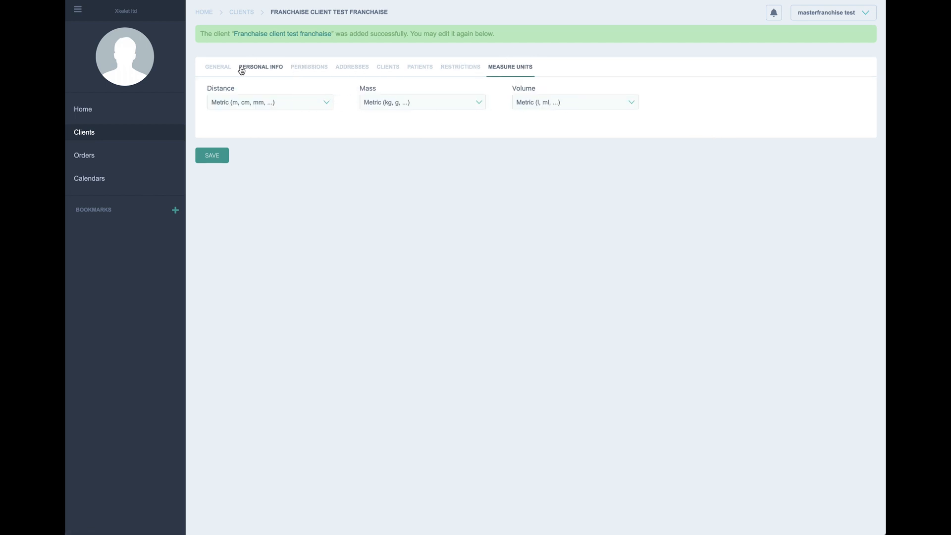
# Step: Review the general, personal, permissions, address, sub-client, patient and restriction details
pyautogui.click(217, 67)
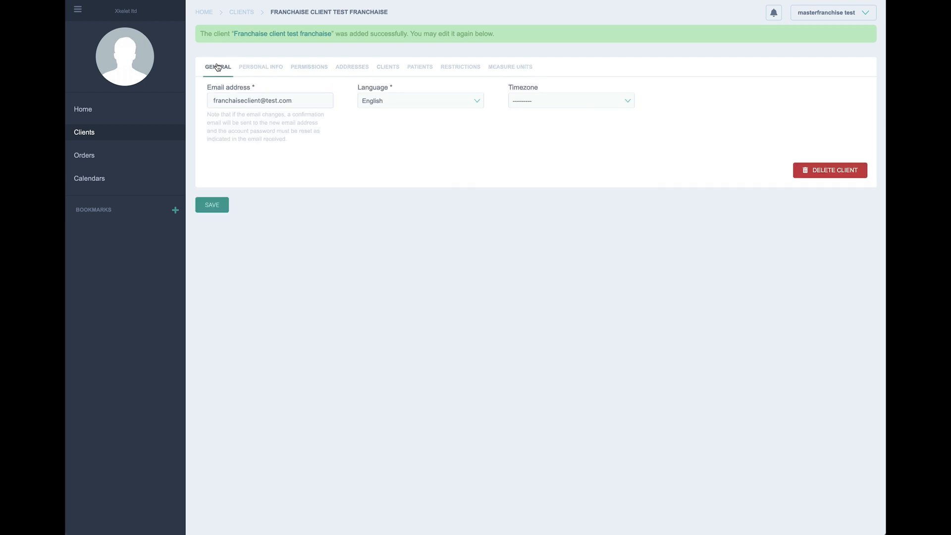
pyautogui.click(258, 67)
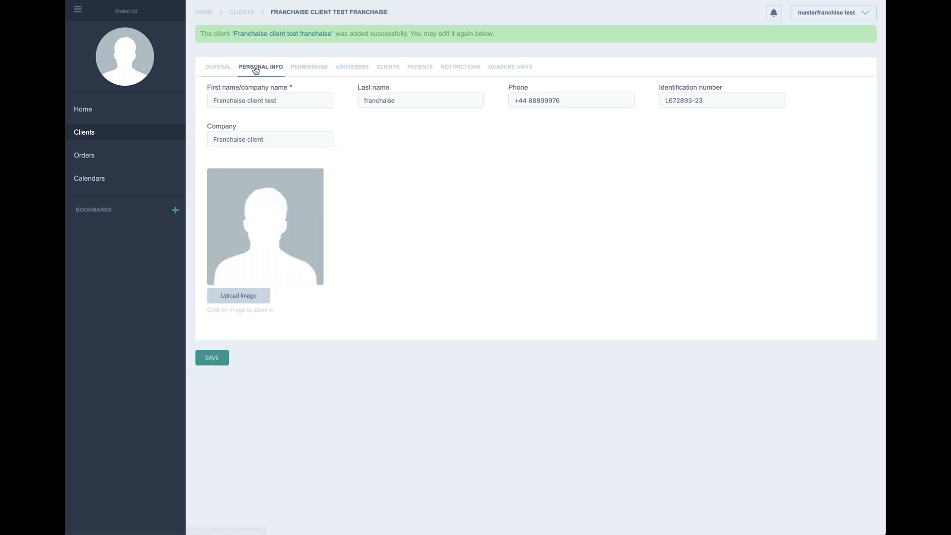
pyautogui.click(308, 73)
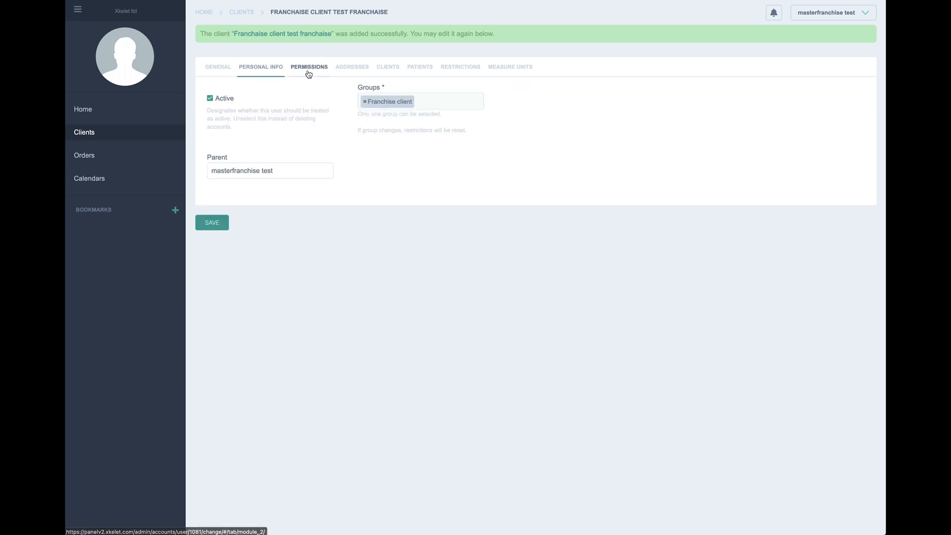
pyautogui.click(347, 70)
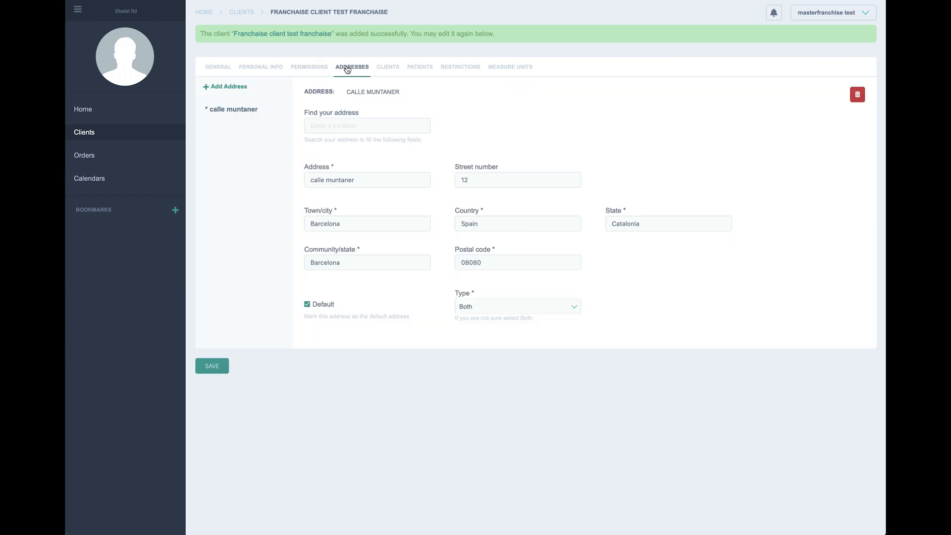
pyautogui.click(398, 72)
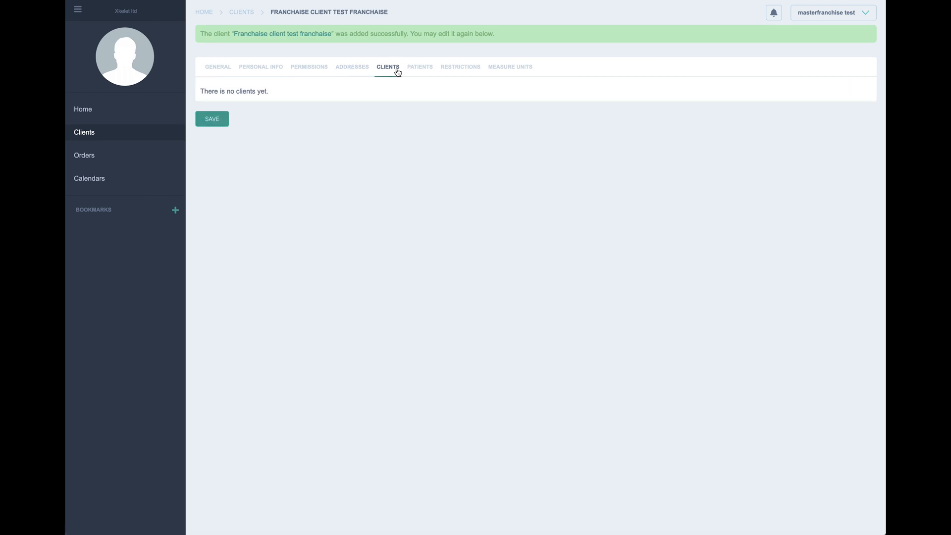
pyautogui.click(419, 69)
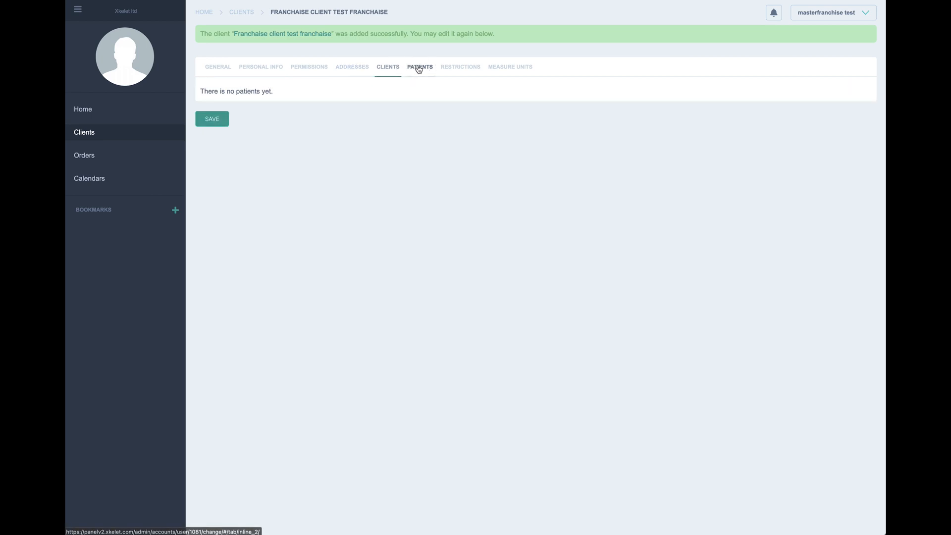
pyautogui.click(455, 68)
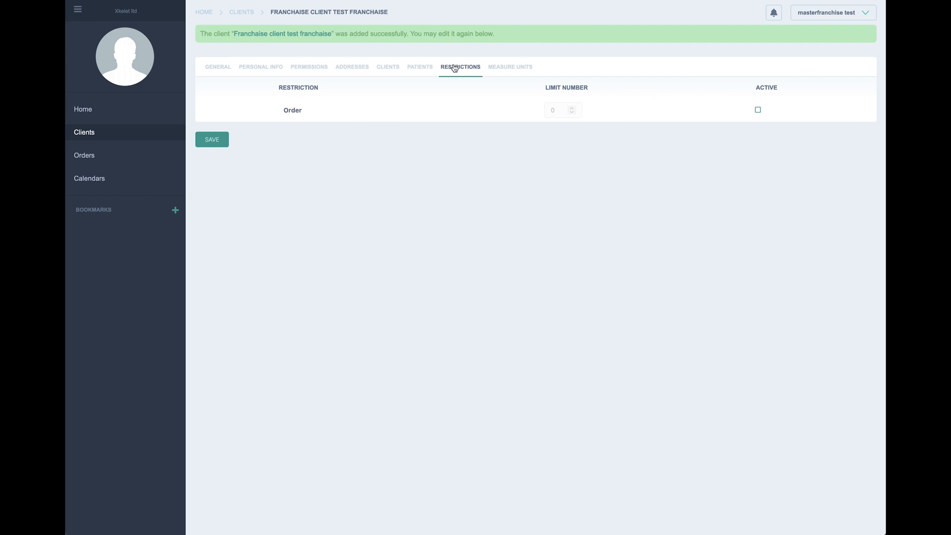
# Step: Save the client record from General and return to the Clients list
pyautogui.click(214, 69)
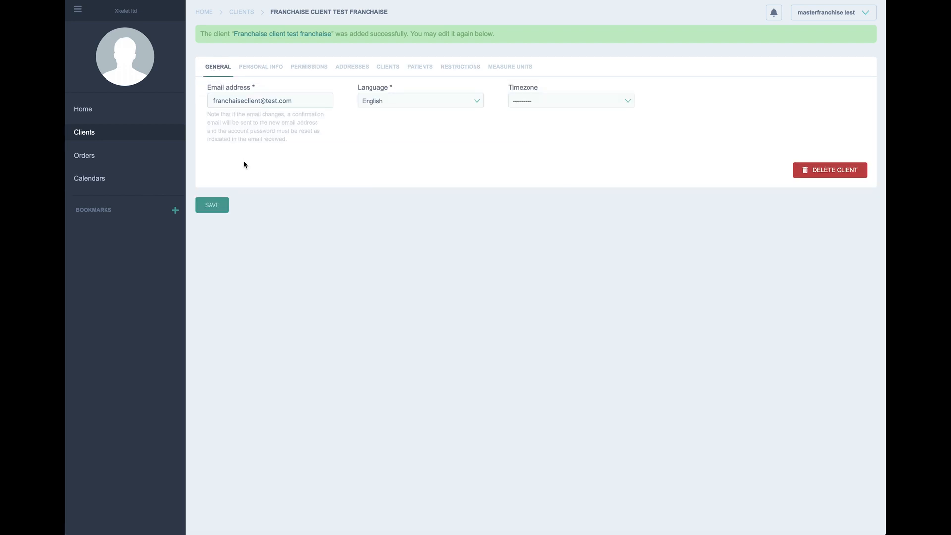
pyautogui.click(217, 209)
pyautogui.click(102, 137)
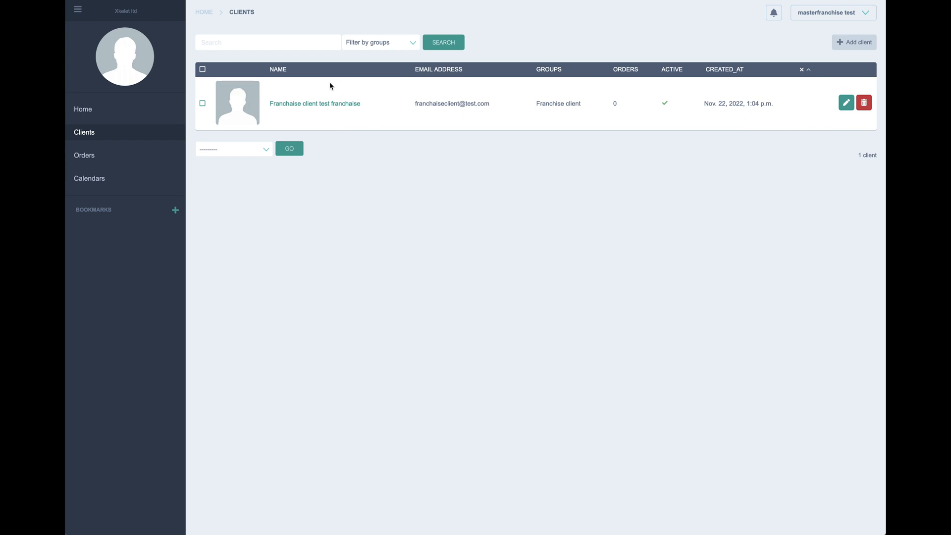
# Step: Start a second new client, enter its e-mail, and move to Personal Info
pyautogui.click(850, 43)
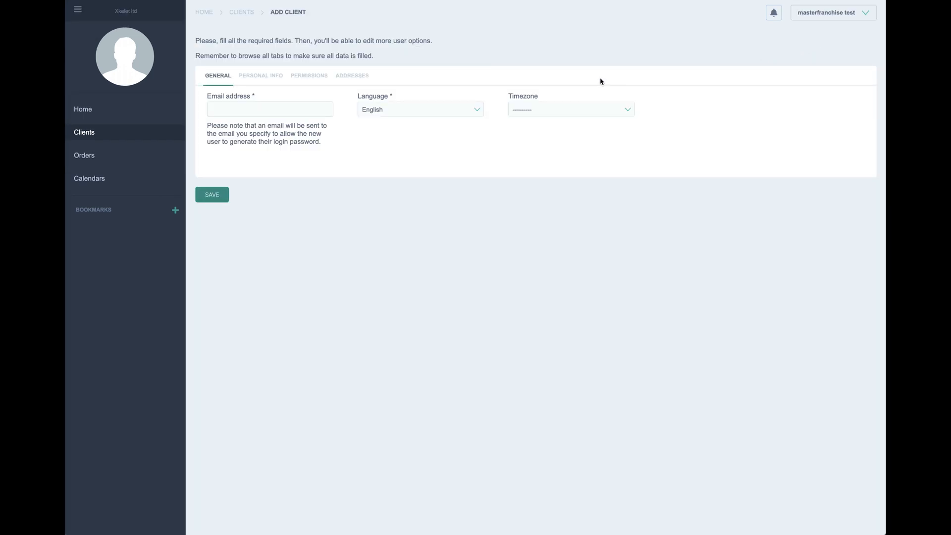
pyautogui.click(260, 114)
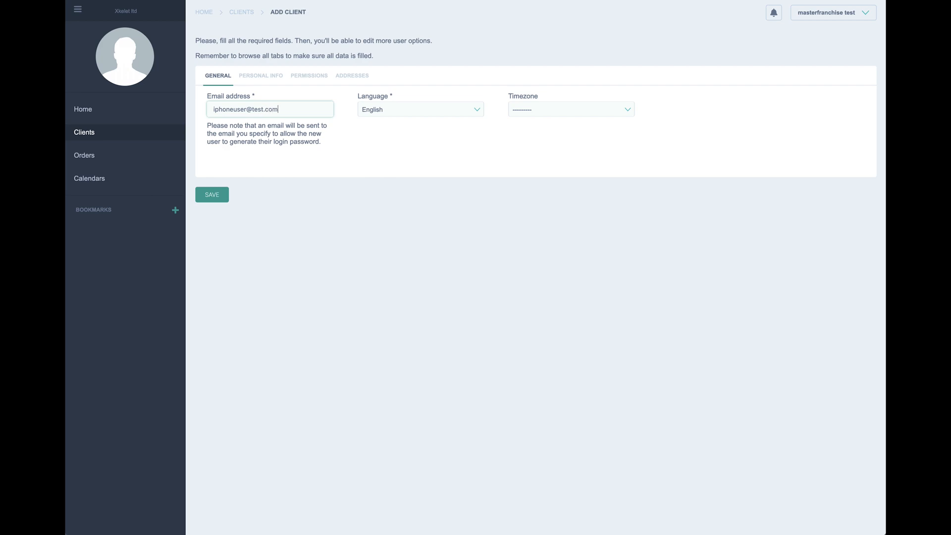
pyautogui.click(253, 76)
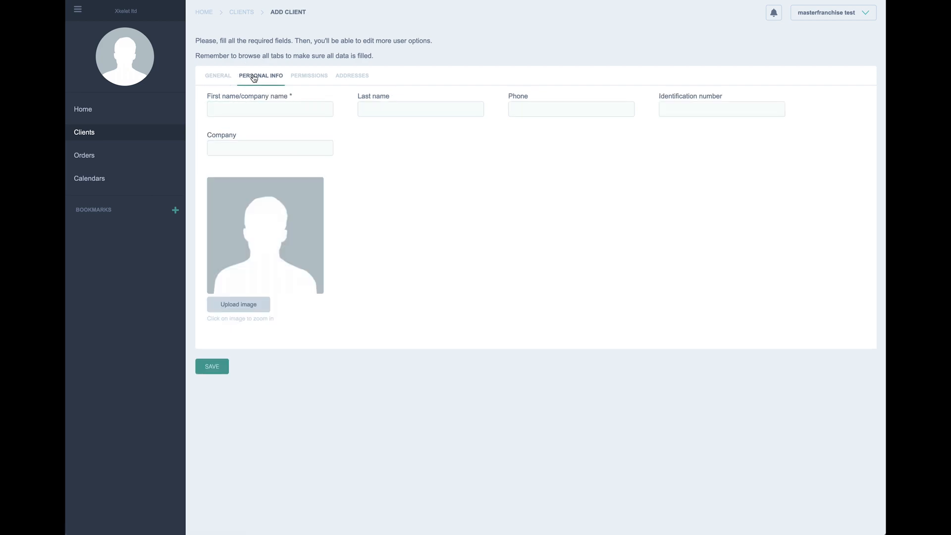
# Step: Enter the first name 'iphone user' and paste it as the company
pyautogui.click(255, 106)
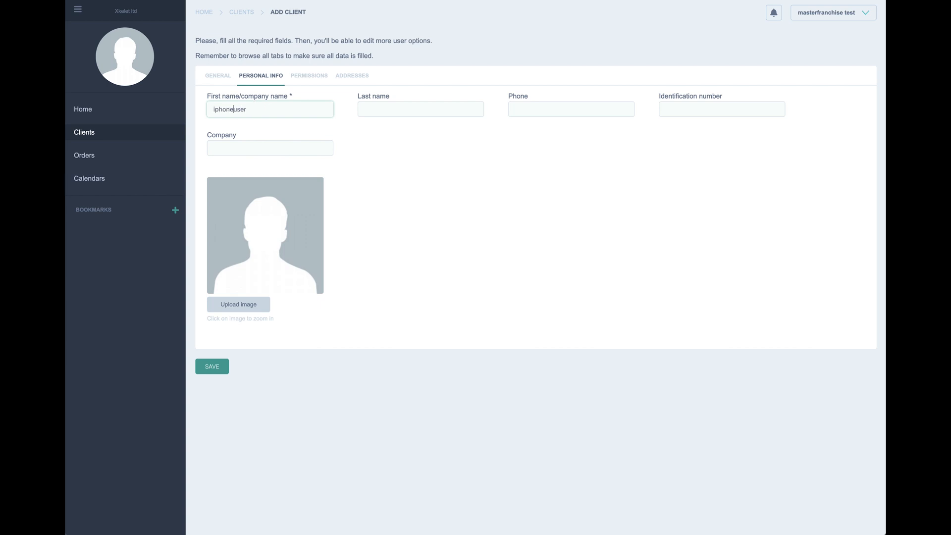
pyautogui.moveTo(267, 112); pyautogui.dragTo(208, 110)
pyautogui.hotkey('ctrl', 'c')
pyautogui.click(233, 147)
pyautogui.hotkey('ctrl', 'v')
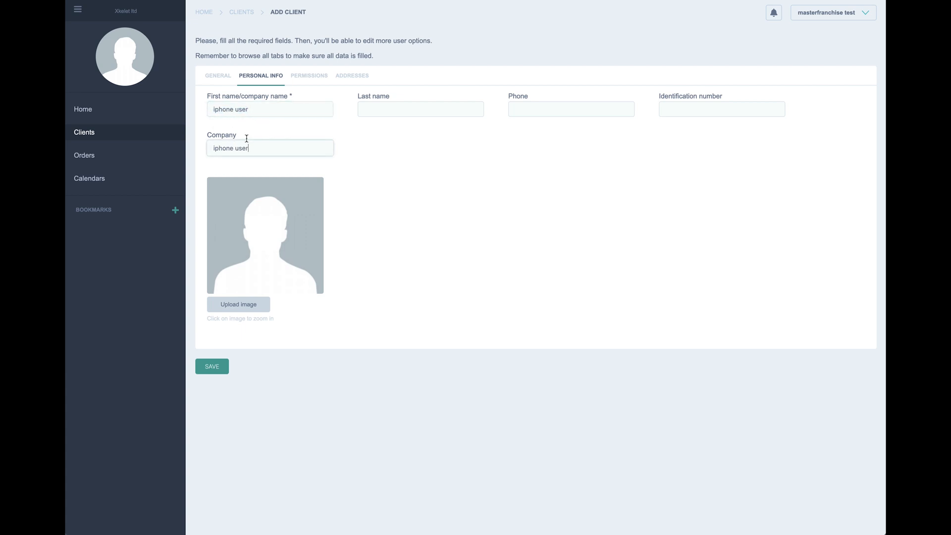
# Step: Set last name 'iphone' and fill phone and identification number from suggestions
pyautogui.click(380, 106)
pyautogui.write('iphone')
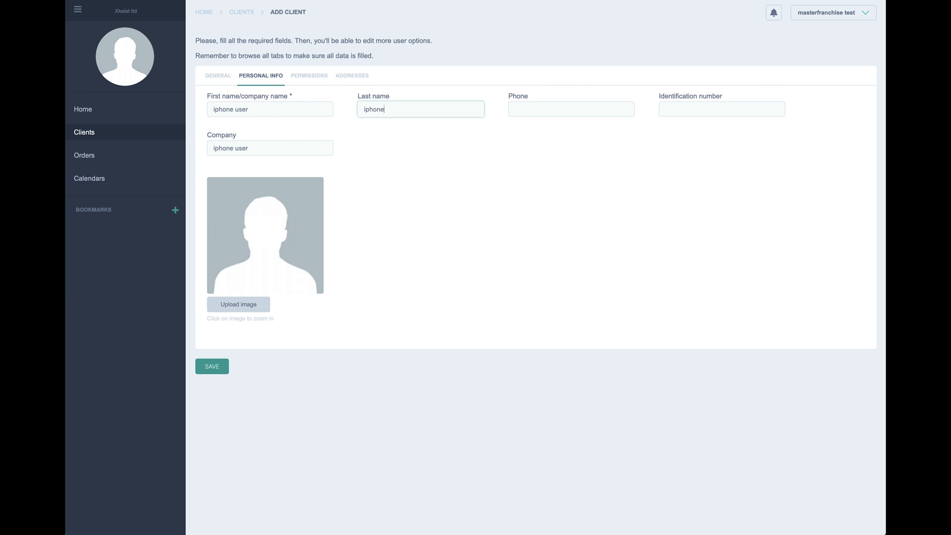
pyautogui.click(554, 106)
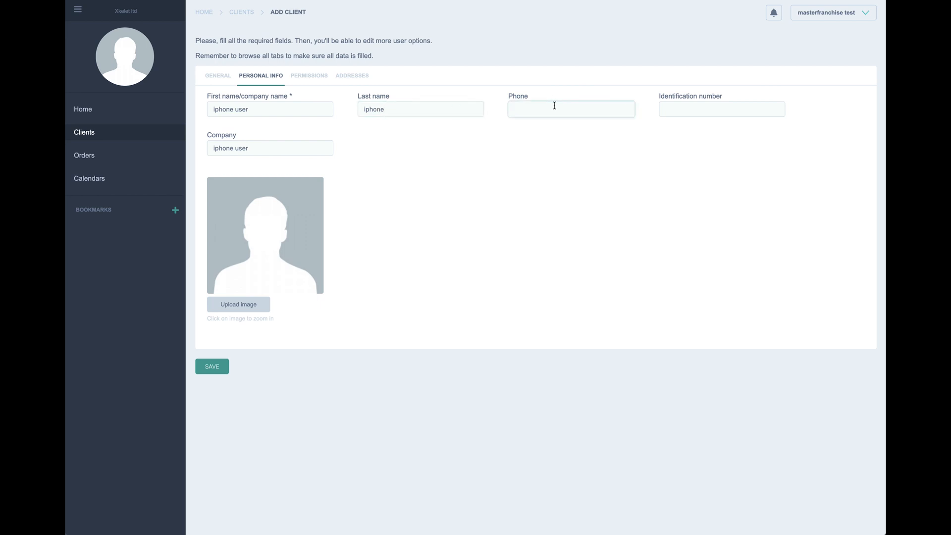
pyautogui.write('+4')
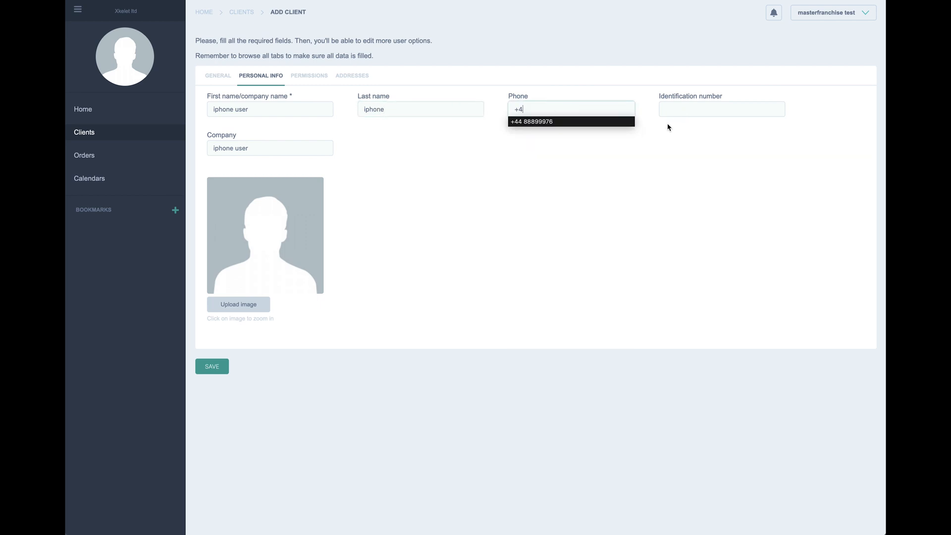
pyautogui.click(609, 122)
pyautogui.click(684, 111)
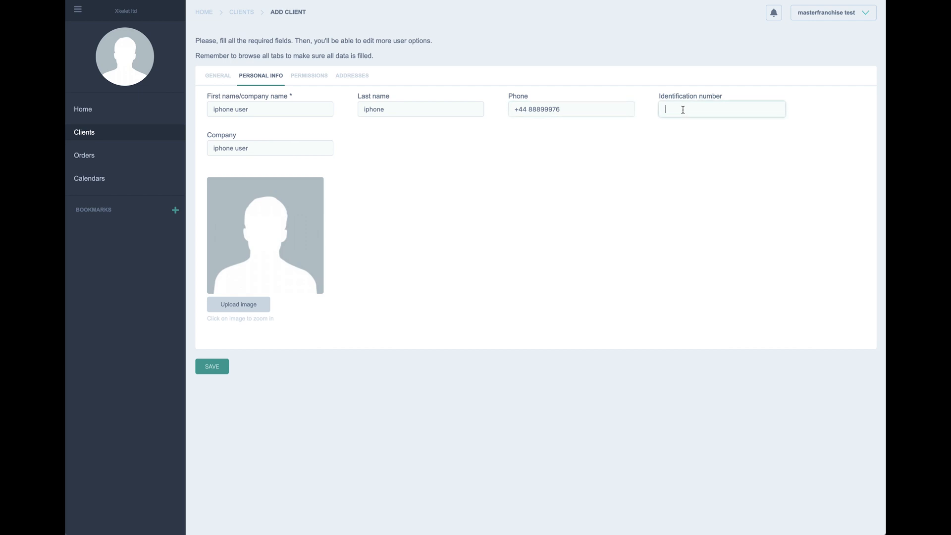
pyautogui.click(683, 122)
# Step: Set Franchise client test franchise as parent and choose the Ipad/Iphone group
pyautogui.click(319, 83)
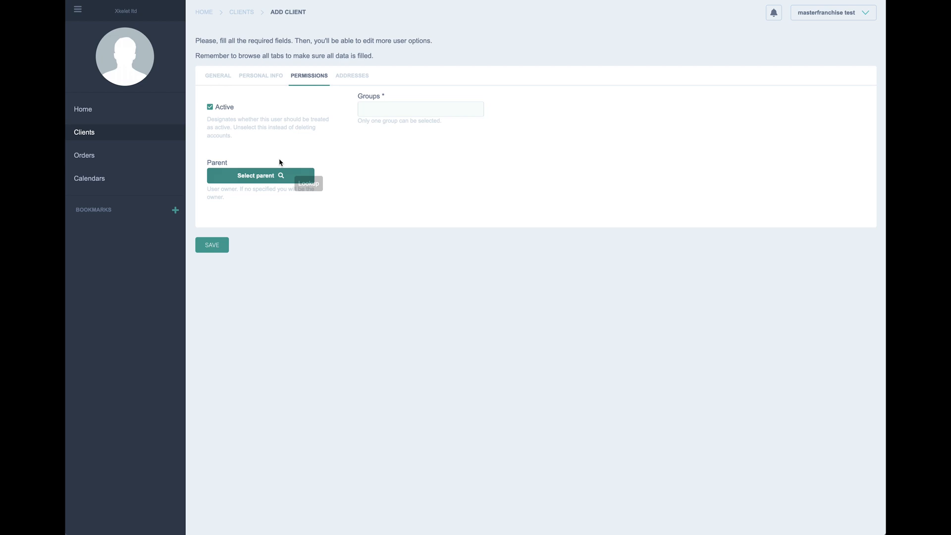
pyautogui.click(265, 179)
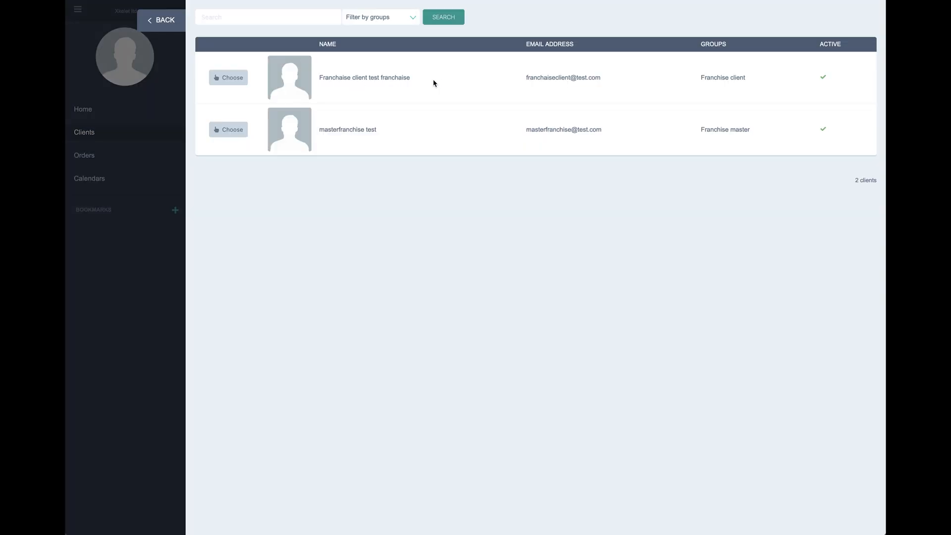
pyautogui.moveTo(411, 78)
pyautogui.mouseDown()
pyautogui.moveTo(323, 80)
pyautogui.moveTo(409, 79)
pyautogui.mouseUp()
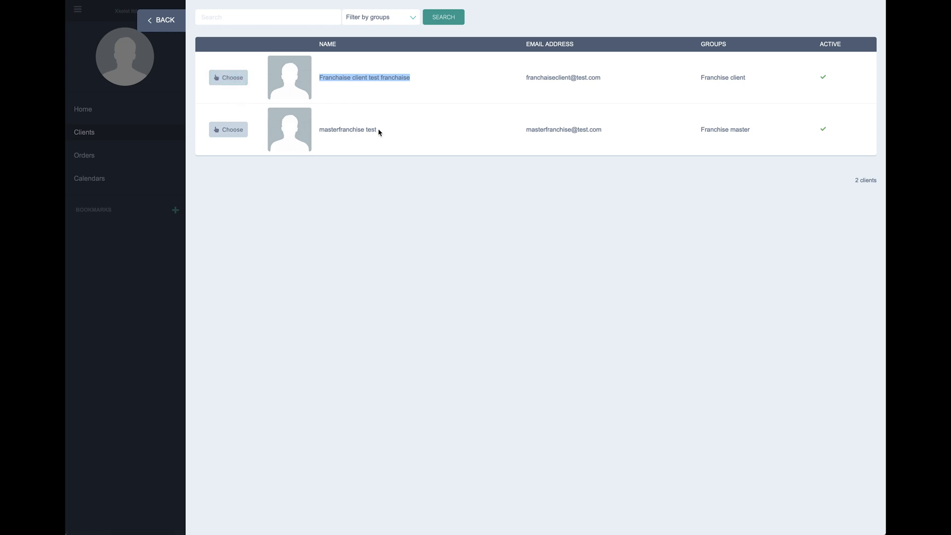
pyautogui.moveTo(379, 129); pyautogui.dragTo(314, 139)
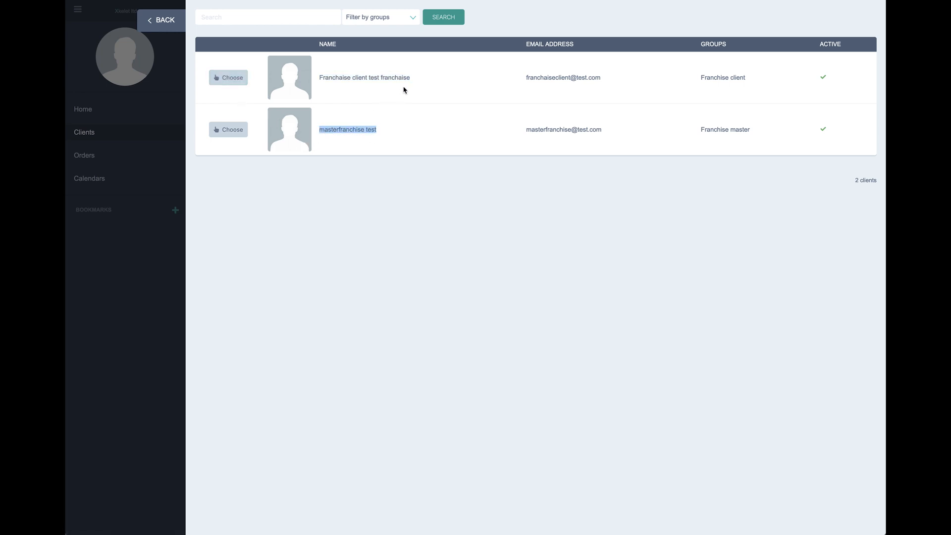
pyautogui.moveTo(416, 81); pyautogui.dragTo(318, 84)
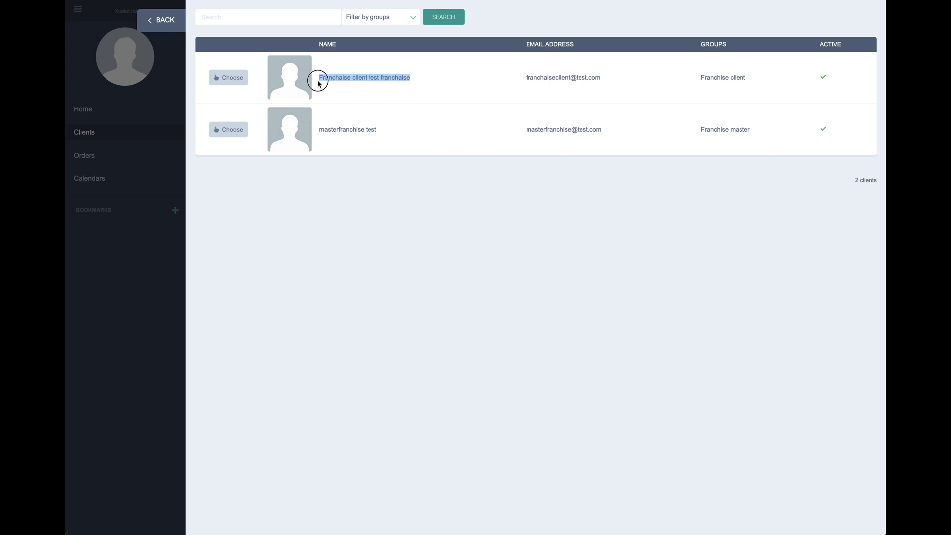
pyautogui.click(238, 82)
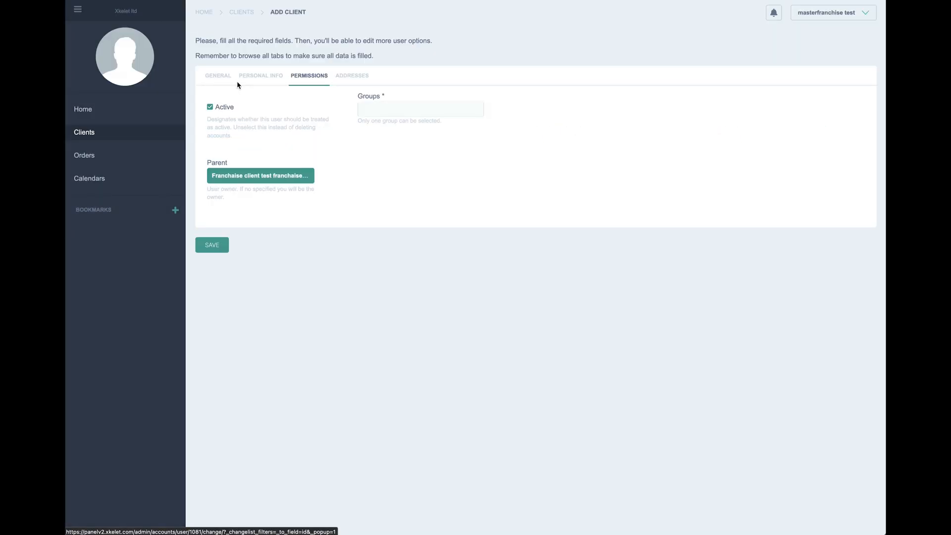
pyautogui.click(380, 104)
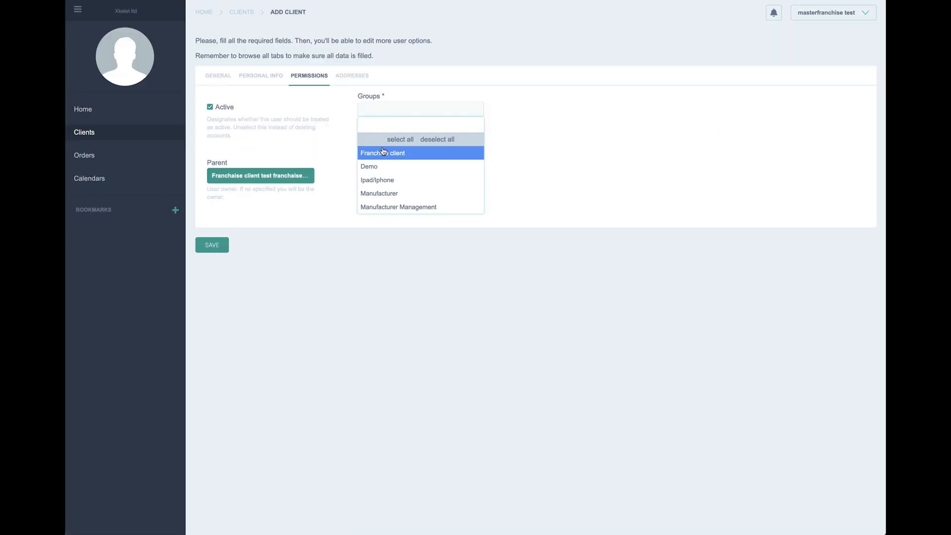
pyautogui.click(386, 182)
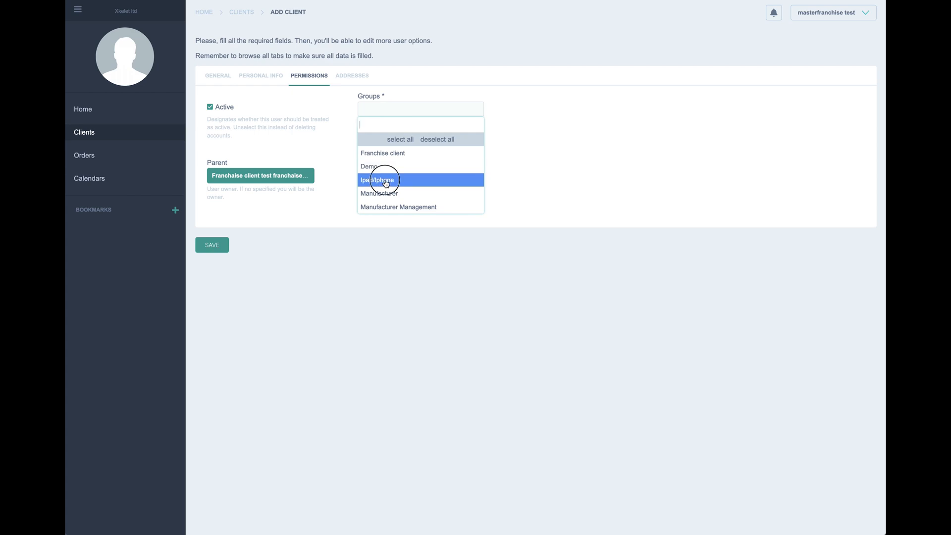
pyautogui.click(342, 75)
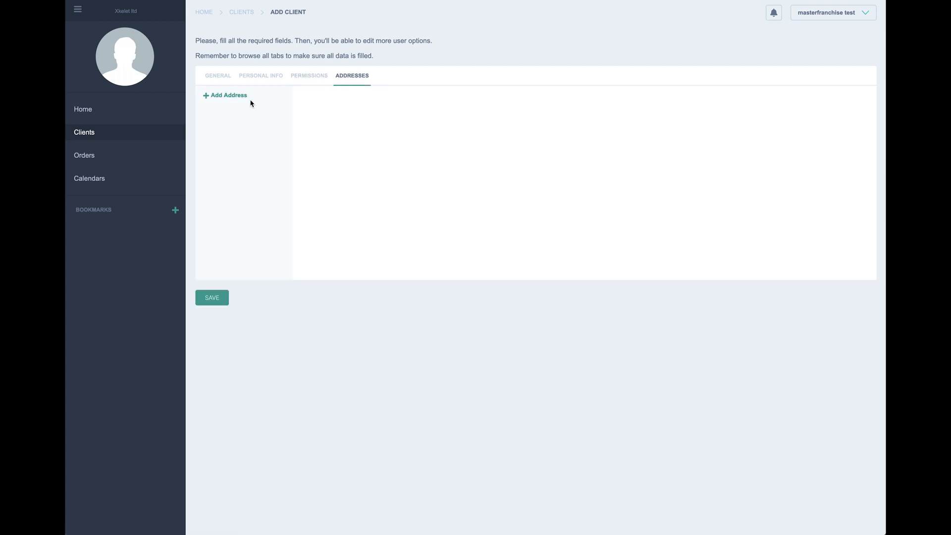
pyautogui.click(235, 96)
pyautogui.click(331, 130)
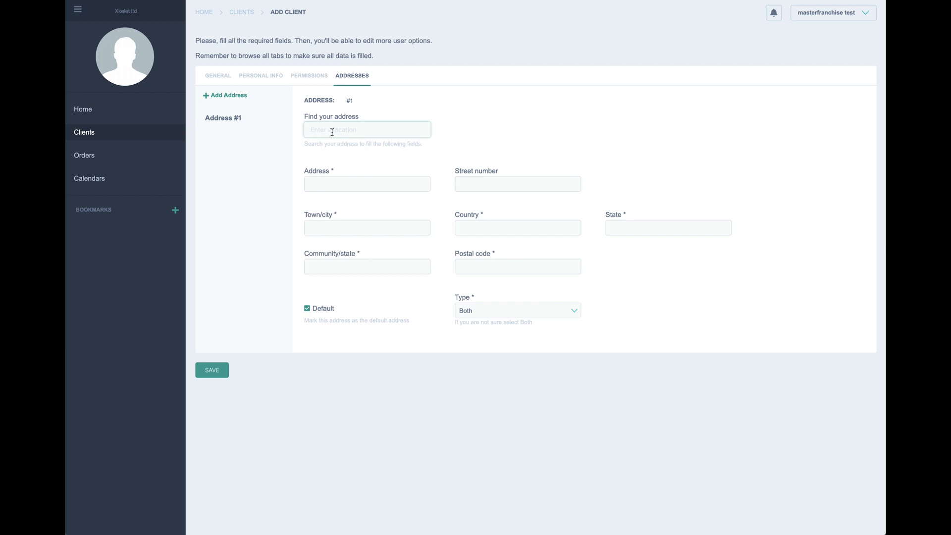
pyautogui.write('ba')
pyautogui.click(337, 143)
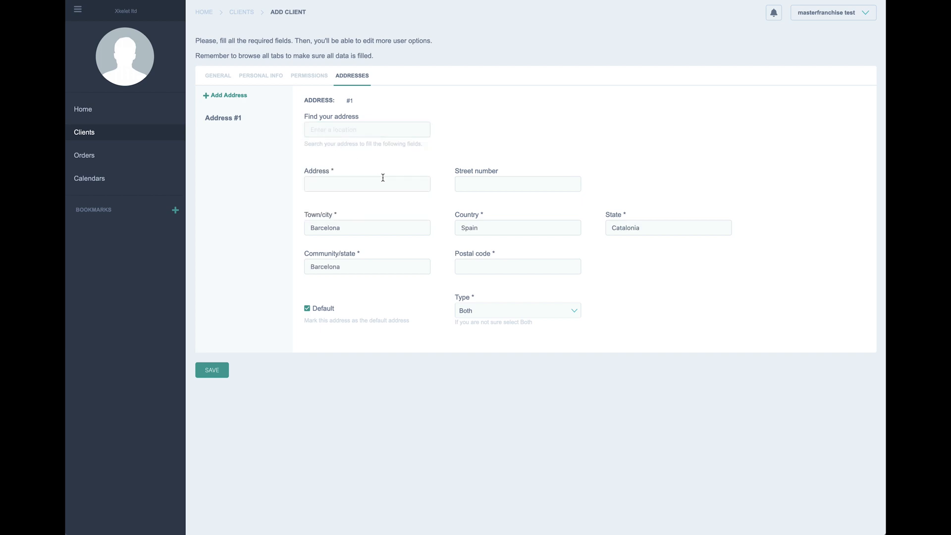
pyautogui.click(367, 179)
pyautogui.write('c')
pyautogui.click(367, 193)
pyautogui.click(461, 182)
pyautogui.write('12')
pyautogui.click(488, 196)
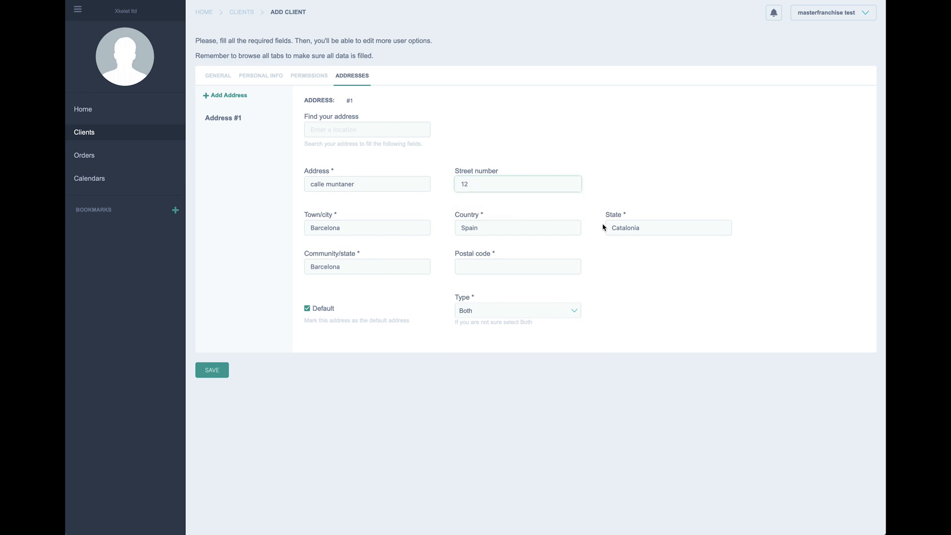
pyautogui.click(526, 270)
pyautogui.write('0')
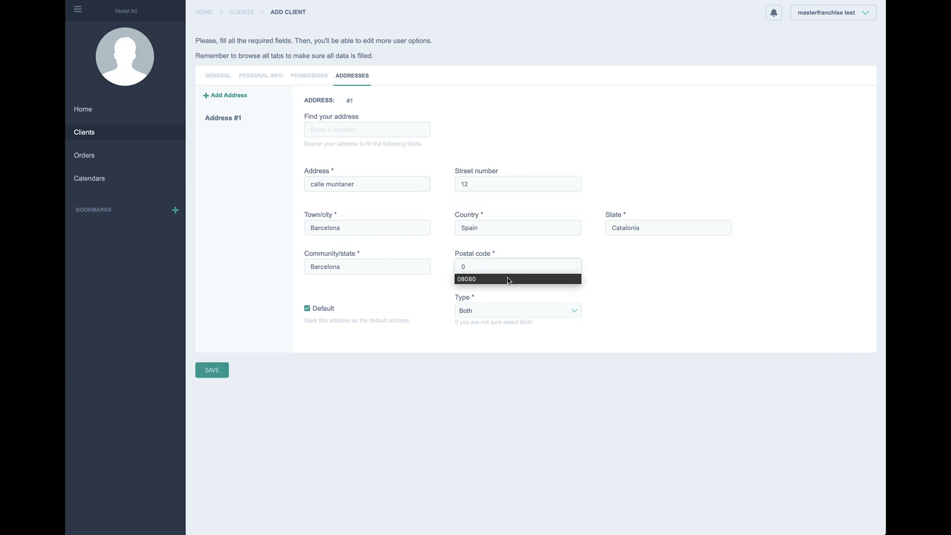
pyautogui.click(509, 278)
pyautogui.click(219, 376)
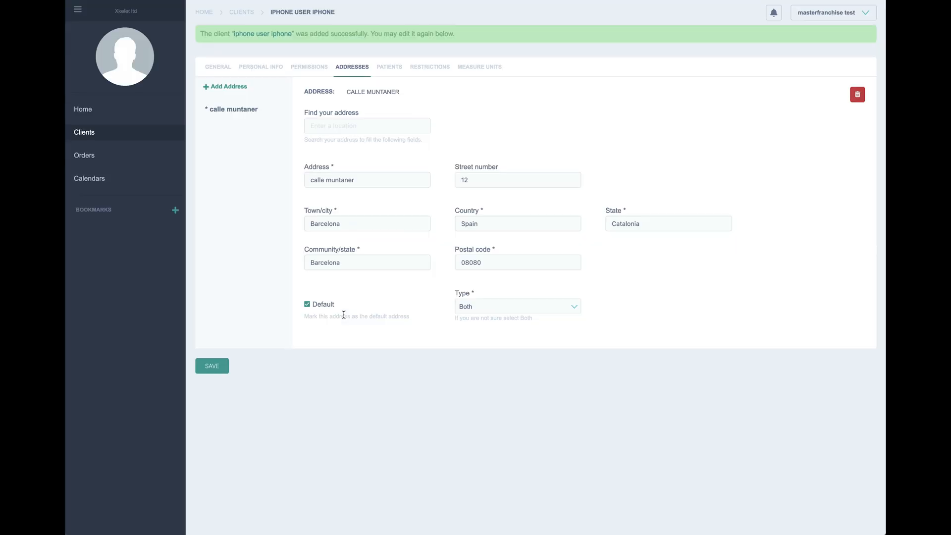
# Step: Check patients, restrictions and measure units, then return to the Clients list
pyautogui.click(386, 71)
pyautogui.click(426, 69)
pyautogui.click(477, 68)
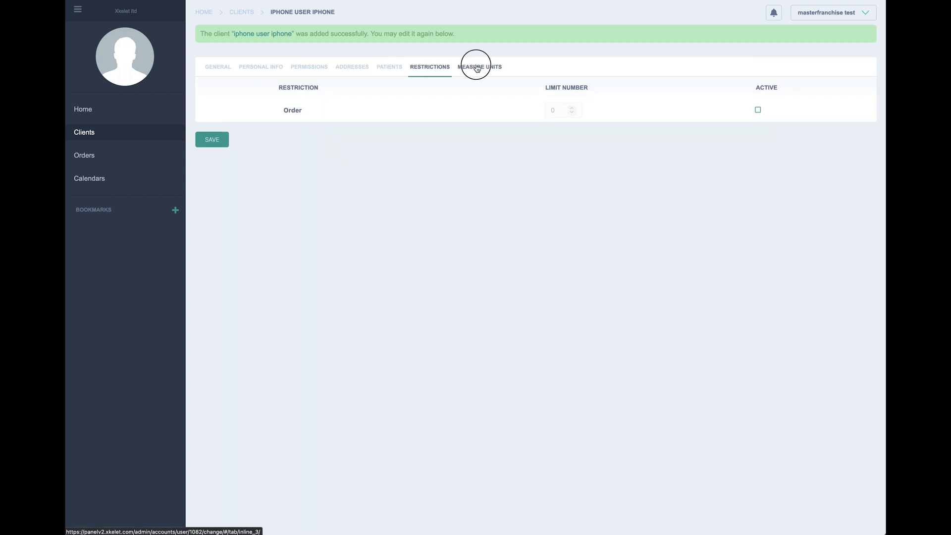
pyautogui.click(225, 71)
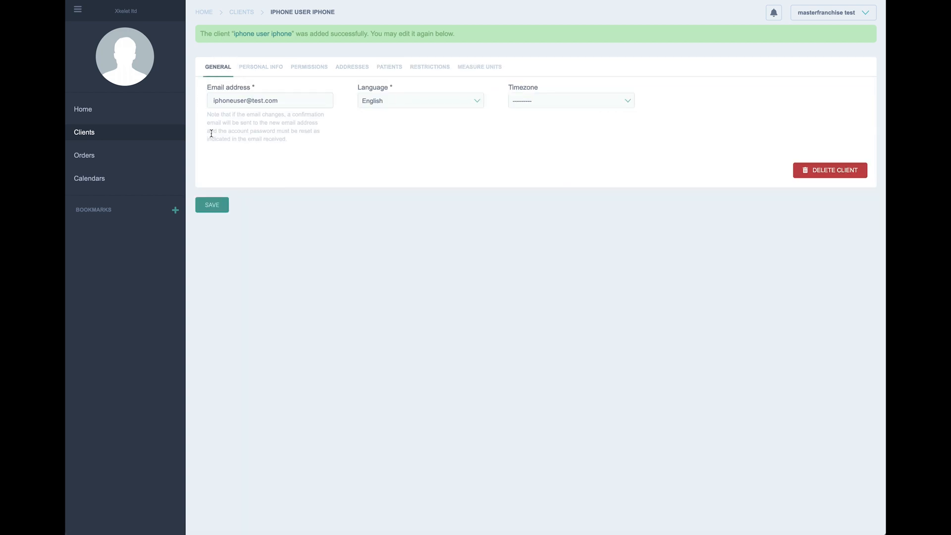
pyautogui.click(94, 135)
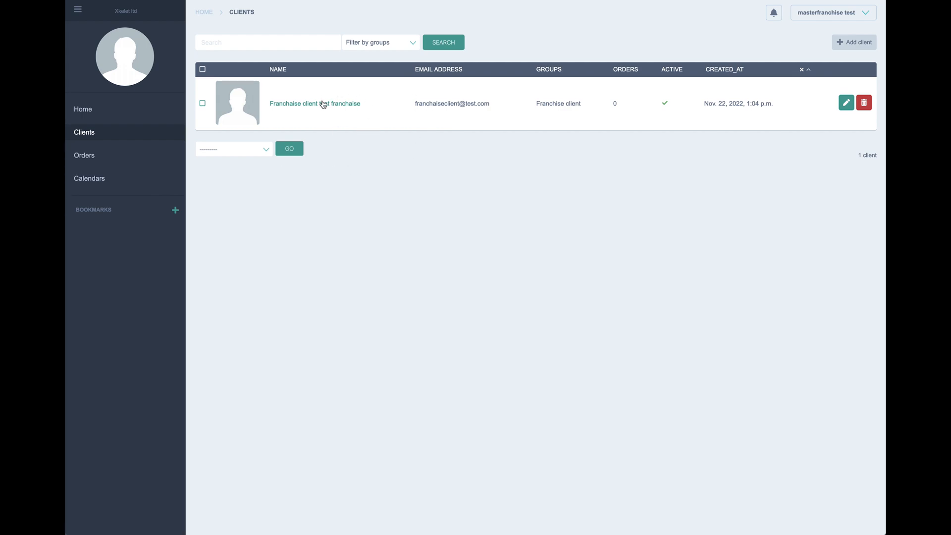
pyautogui.click(845, 104)
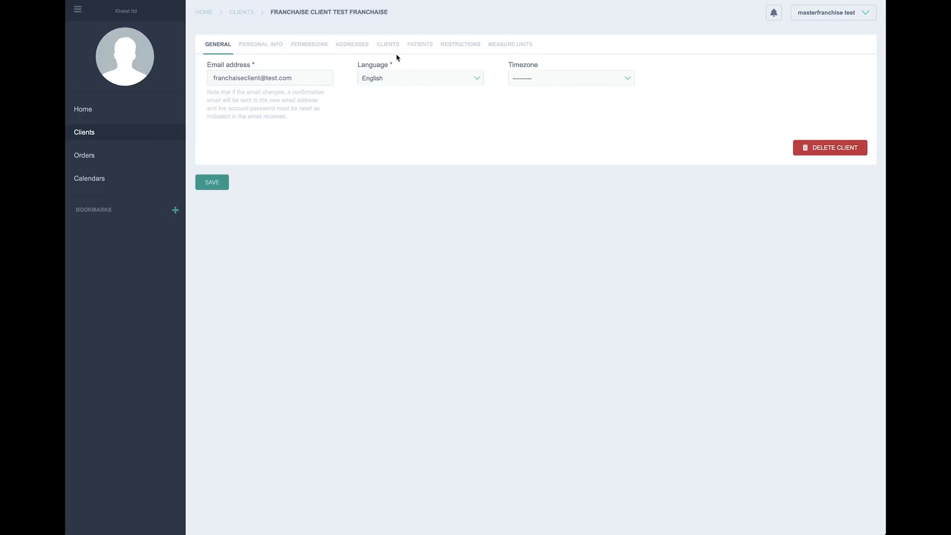
pyautogui.click(391, 47)
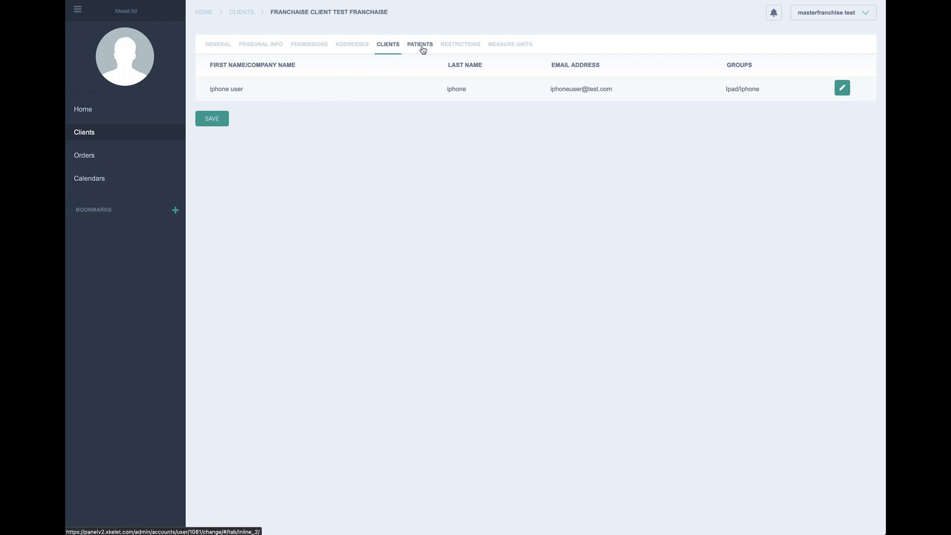
pyautogui.click(850, 94)
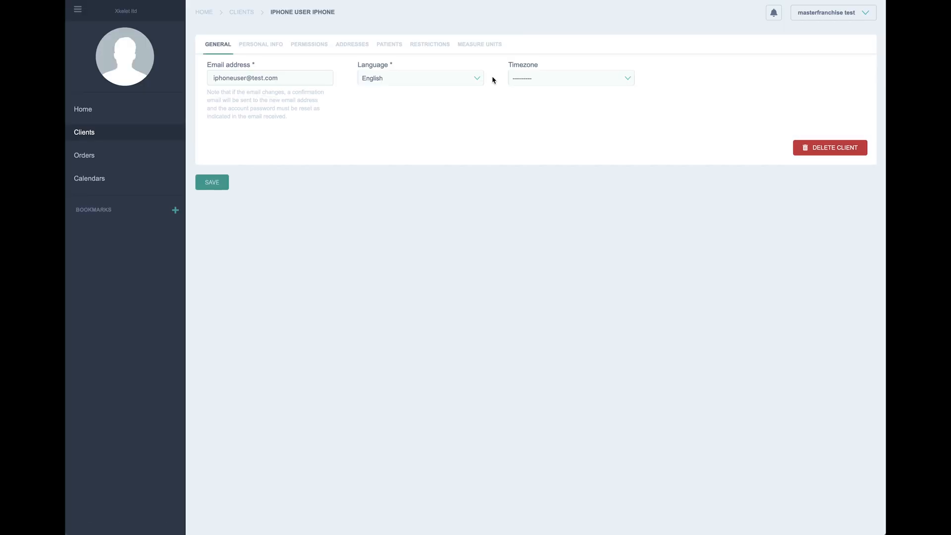
pyautogui.click(144, 134)
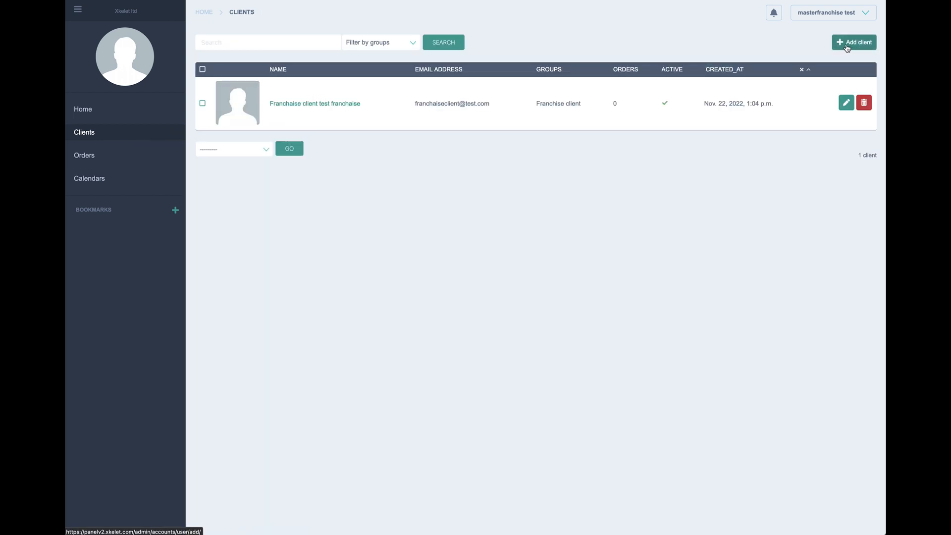
# Step: Start a third new client, enter its e-mail and select its name part 'manofacturer'
pyautogui.click(853, 42)
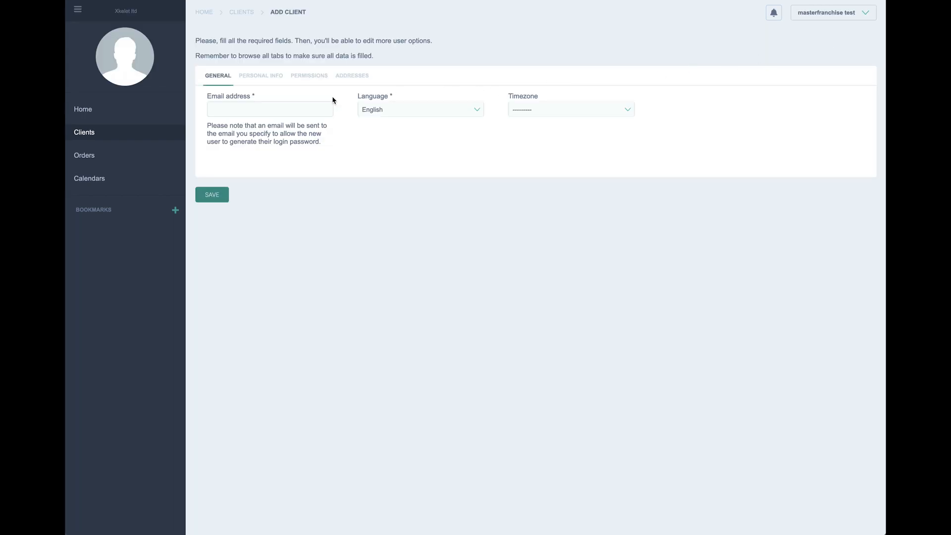
pyautogui.click(264, 111)
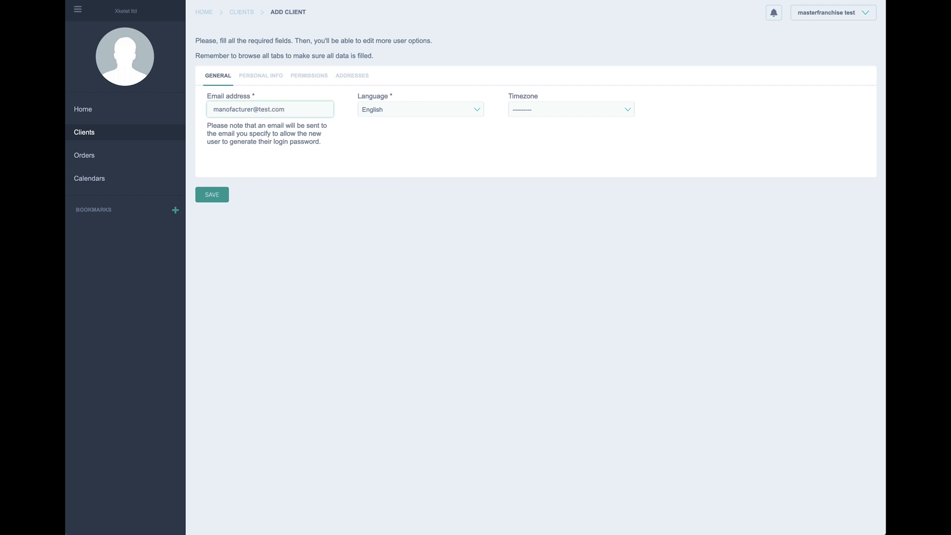
pyautogui.moveTo(253, 108); pyautogui.dragTo(203, 116)
pyautogui.hotkey('ctrl', 'c')
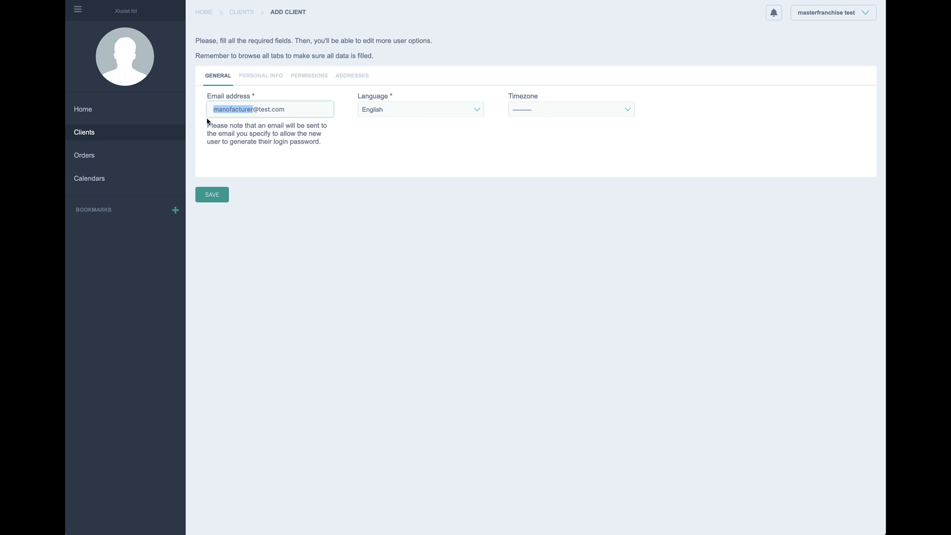
# Step: Paste 'manofacturer' as the first name, company and last name
pyautogui.click(262, 78)
pyautogui.click(254, 106)
pyautogui.hotkey('ctrl', 'v')
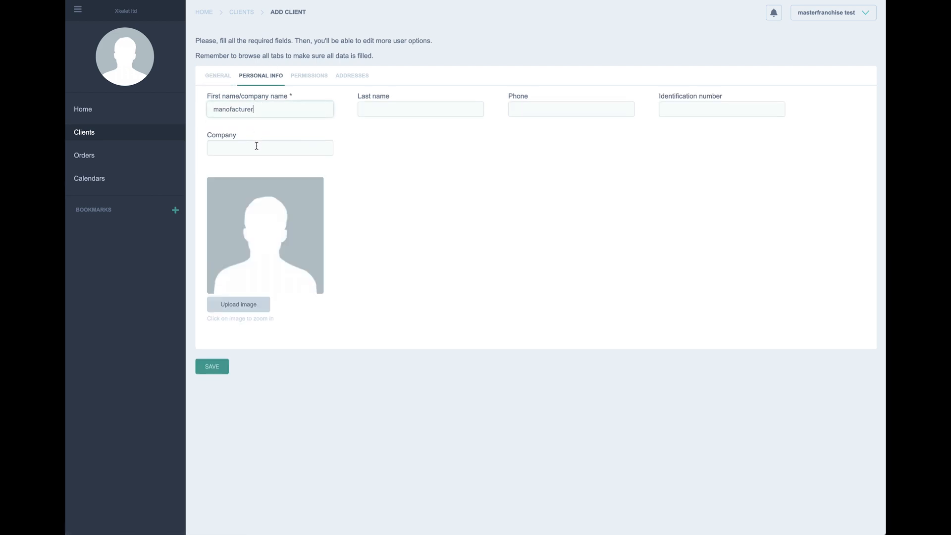
pyautogui.click(257, 146)
pyautogui.hotkey('ctrl', 'v')
pyautogui.click(385, 108)
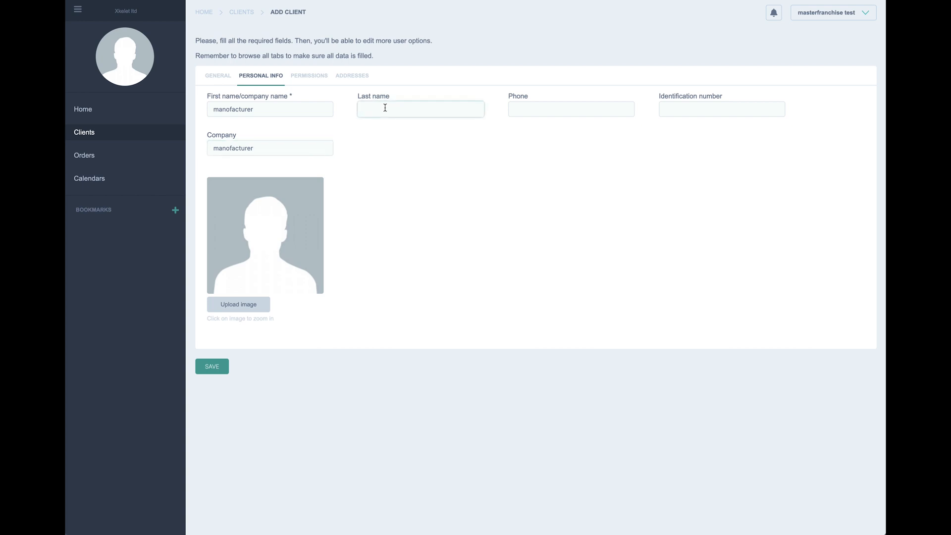
pyautogui.hotkey('ctrl', 'v')
# Step: Fill the phone and identification number from the saved suggestions
pyautogui.click(552, 103)
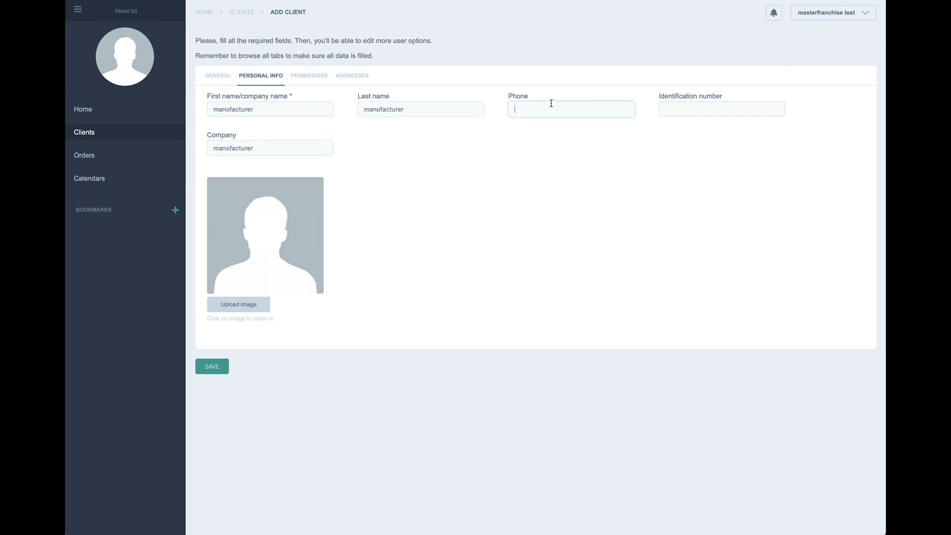
pyautogui.click(550, 105)
pyautogui.click(518, 121)
pyautogui.click(678, 111)
pyautogui.click(678, 111)
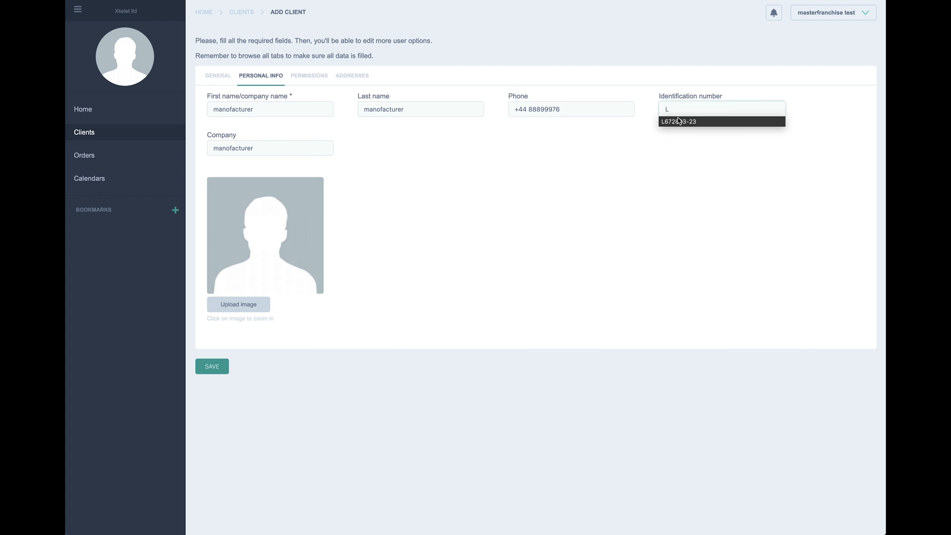
pyautogui.click(680, 121)
pyautogui.click(316, 78)
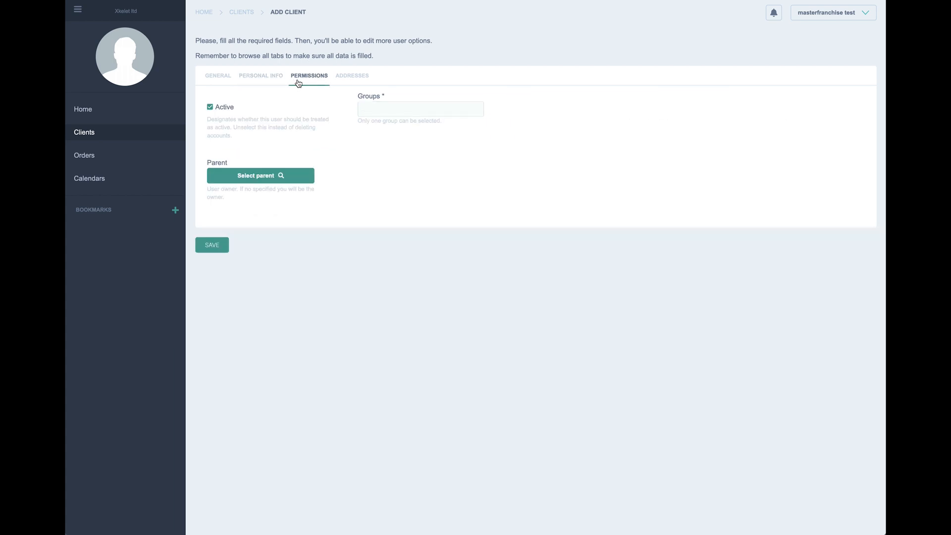
# Step: Make Franchise client test franchaise the parent and put the client in the Manufacturer group
pyautogui.click(250, 180)
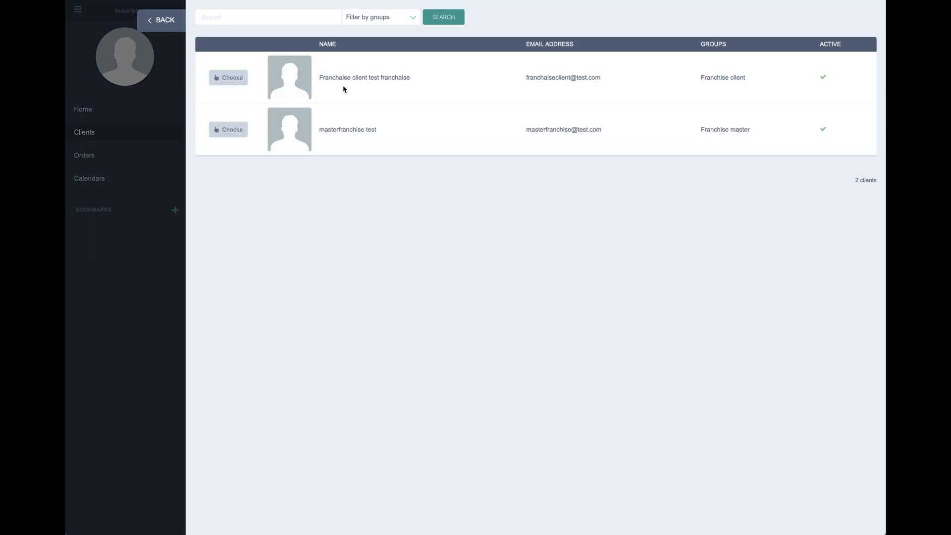
pyautogui.moveTo(411, 78); pyautogui.dragTo(319, 78)
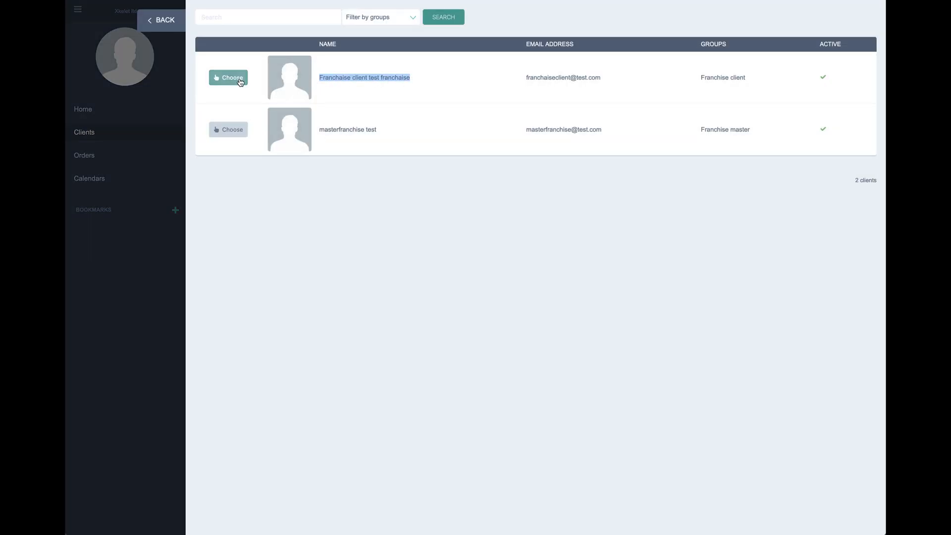
pyautogui.click(229, 78)
pyautogui.click(382, 108)
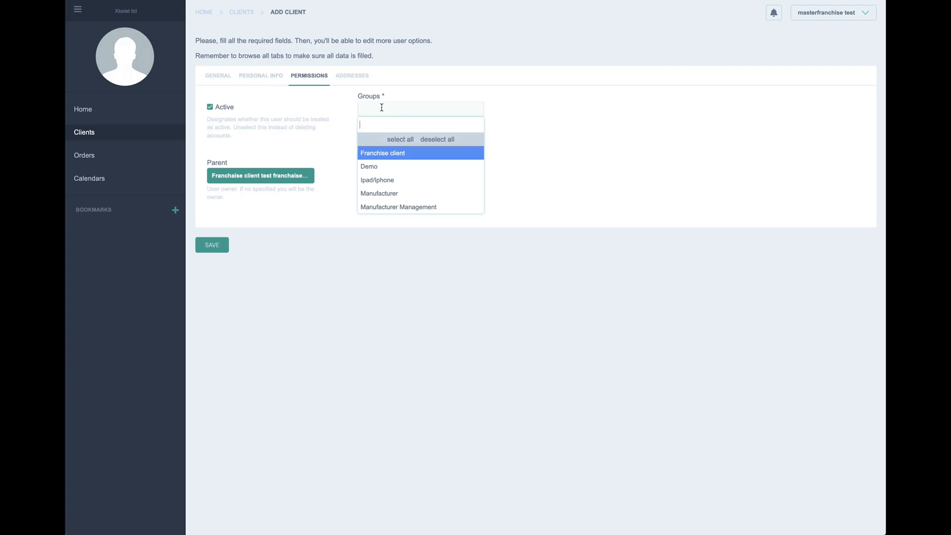
pyautogui.click(382, 194)
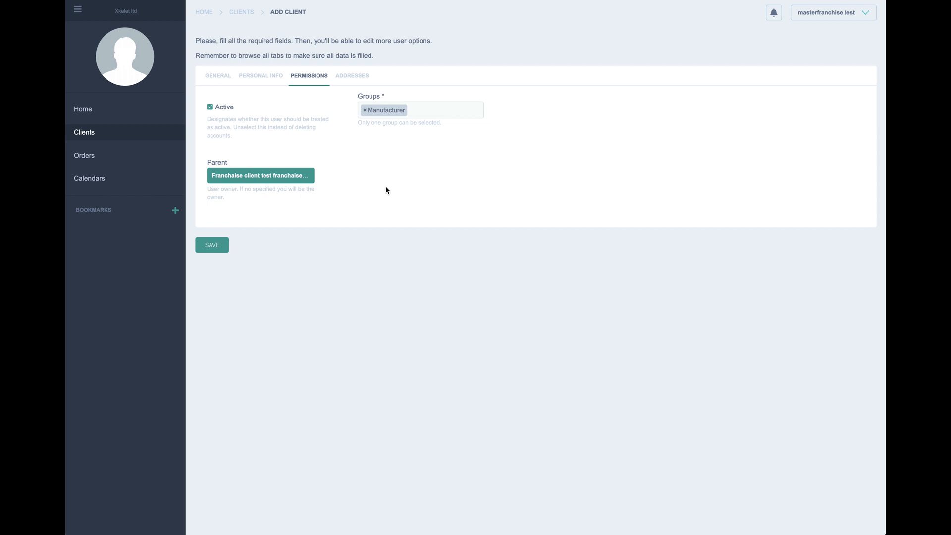
pyautogui.click(352, 76)
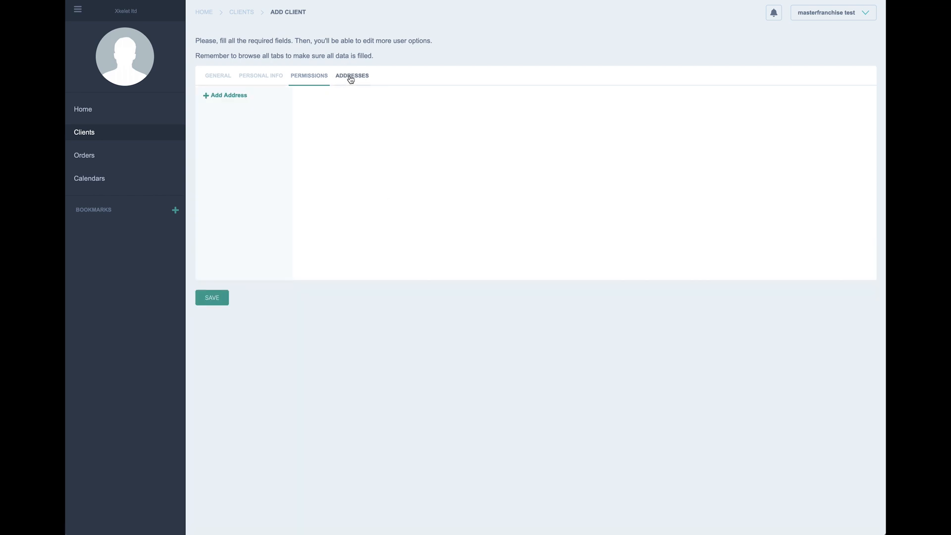
pyautogui.click(229, 96)
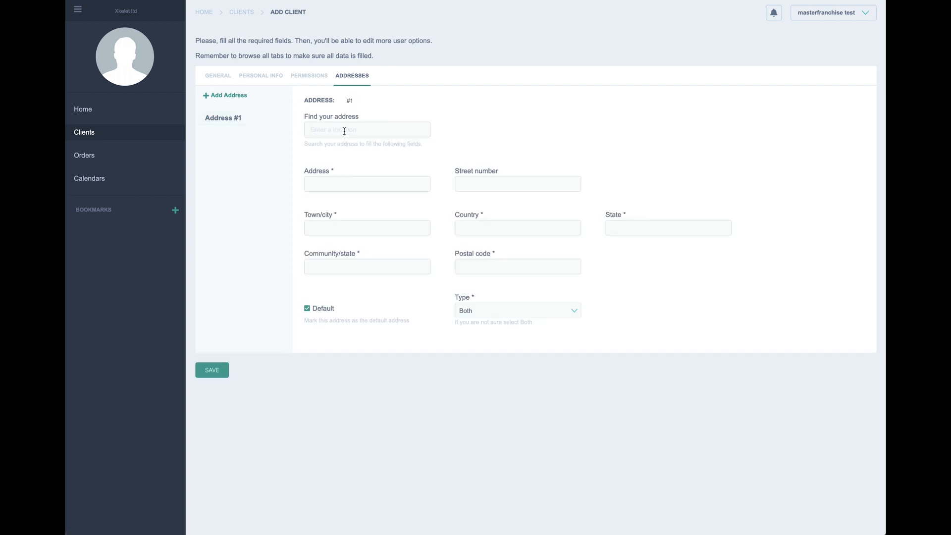
pyautogui.click(344, 131)
pyautogui.write('ba')
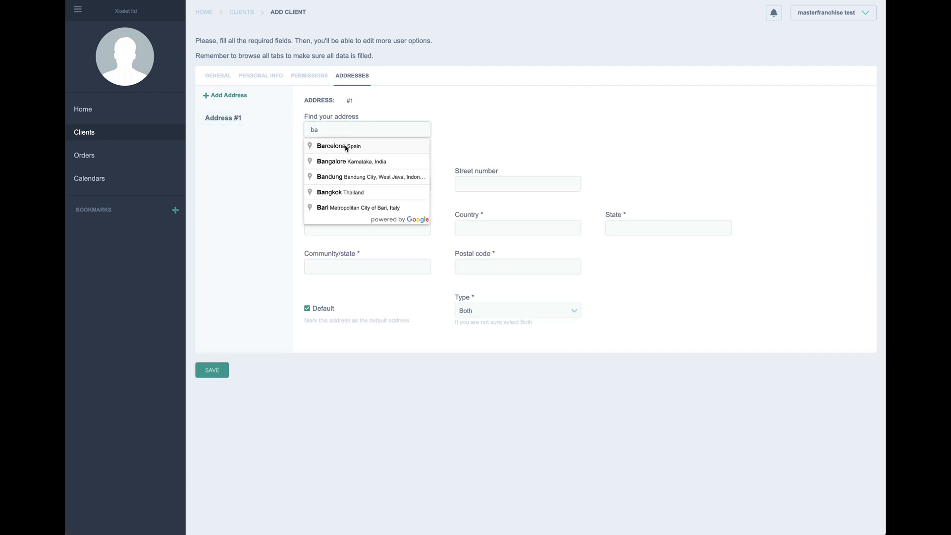
pyautogui.click(346, 145)
pyautogui.click(347, 184)
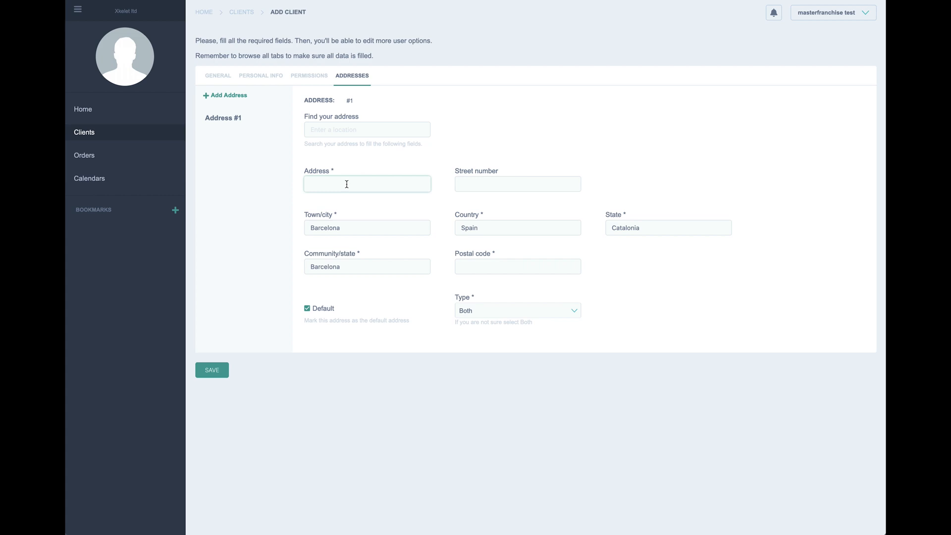
pyautogui.click(325, 196)
pyautogui.click(465, 179)
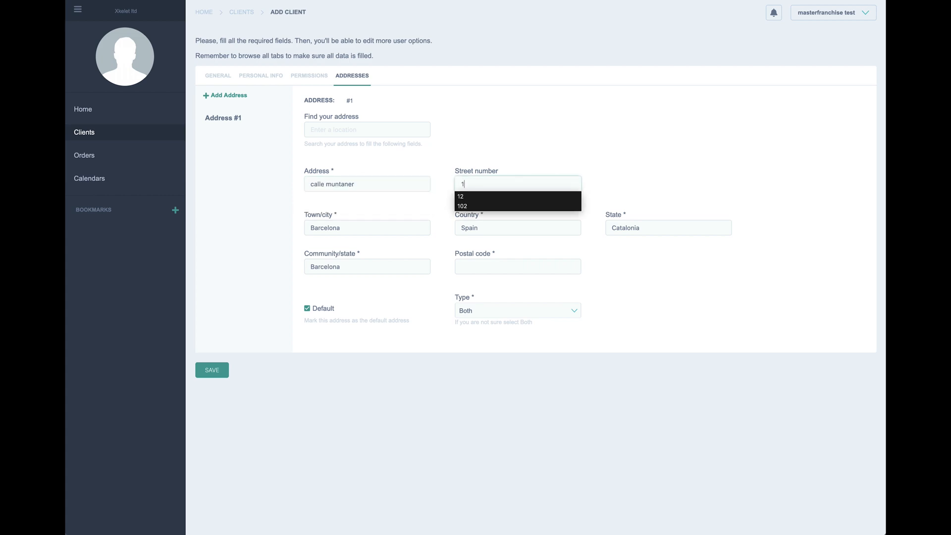
pyautogui.click(466, 197)
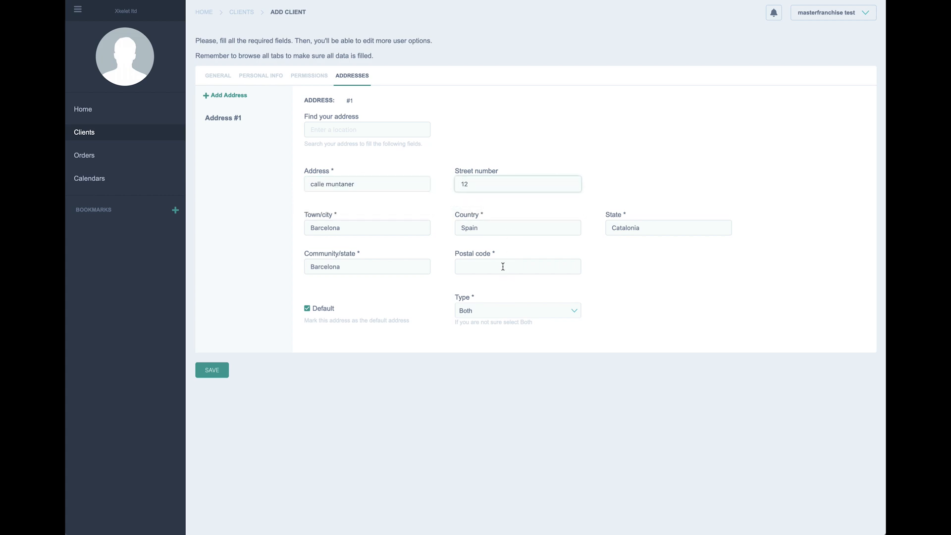
pyautogui.click(503, 266)
pyautogui.click(494, 278)
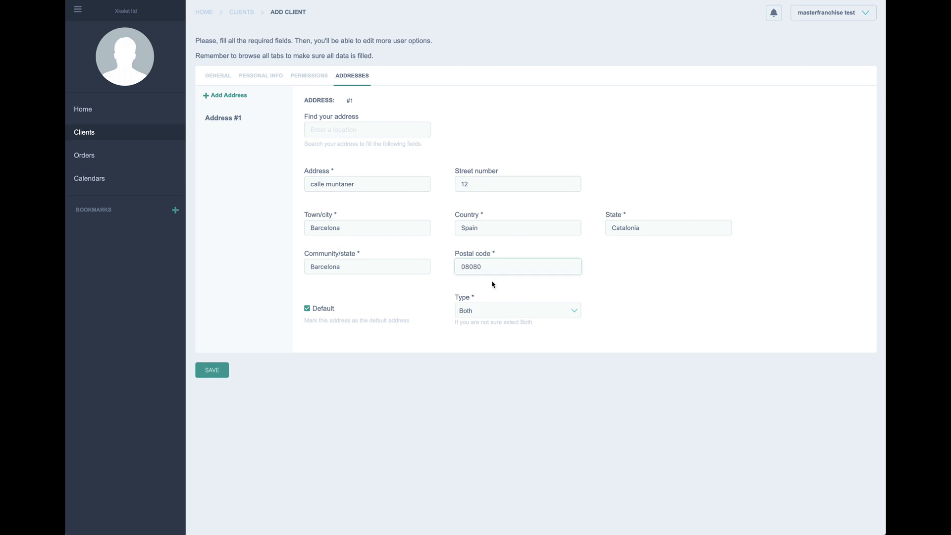
pyautogui.click(213, 370)
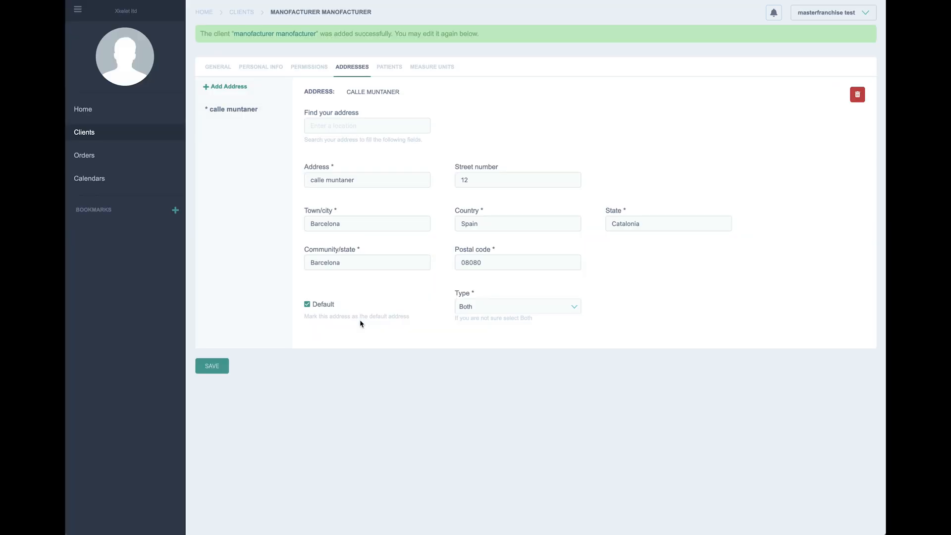
# Step: Review Franchise client test franchaise's sub-clients, highlighting the manofacturer and iphone entries, then return to Clients
pyautogui.click(90, 134)
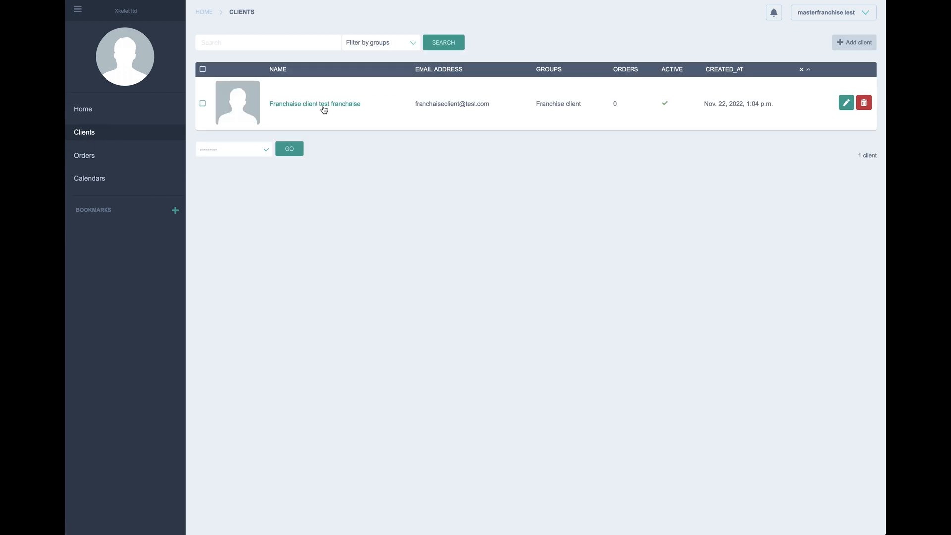
pyautogui.click(845, 103)
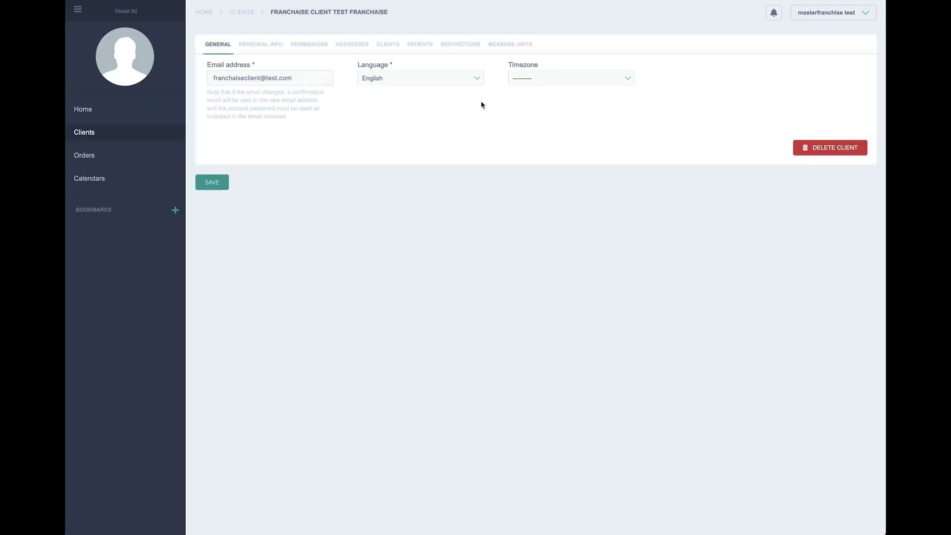
pyautogui.click(389, 46)
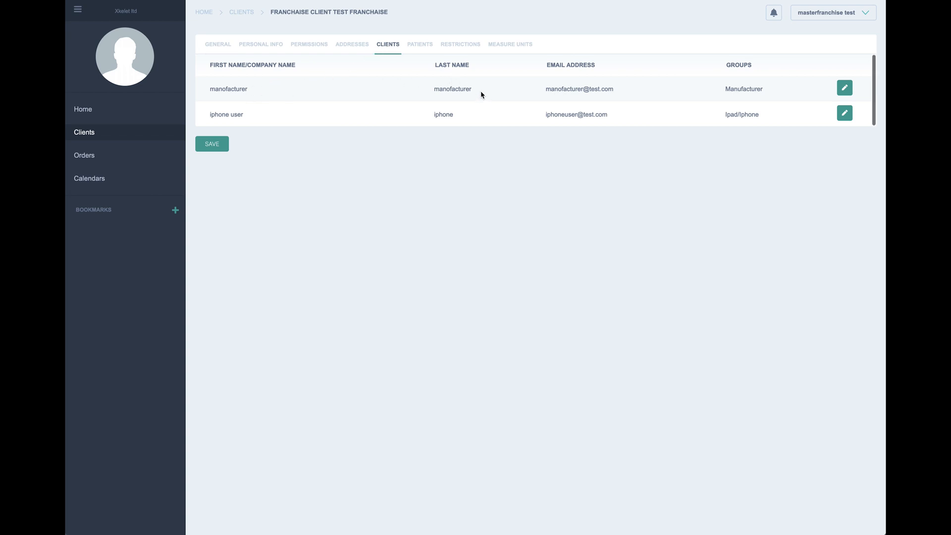
pyautogui.doubleClick(431, 89)
pyautogui.click(449, 115)
pyautogui.doubleClick(449, 114)
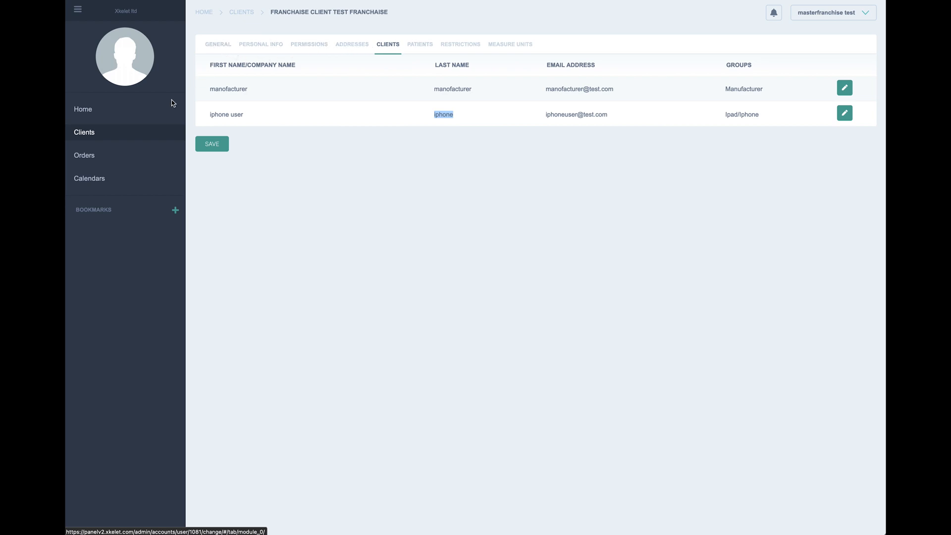
pyautogui.click(96, 139)
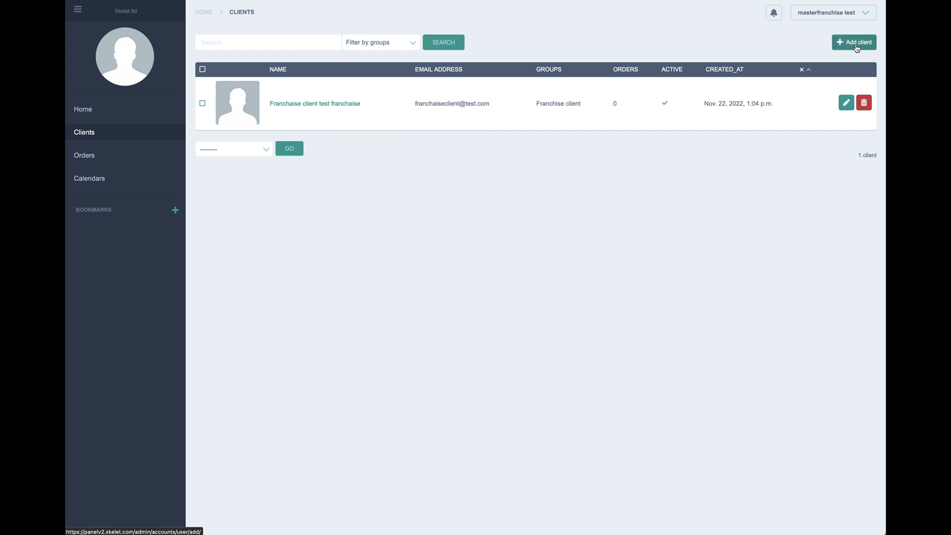
# Step: Start a new client and enter its franchaiseclient_1 e-mail address, copying it
pyautogui.click(856, 44)
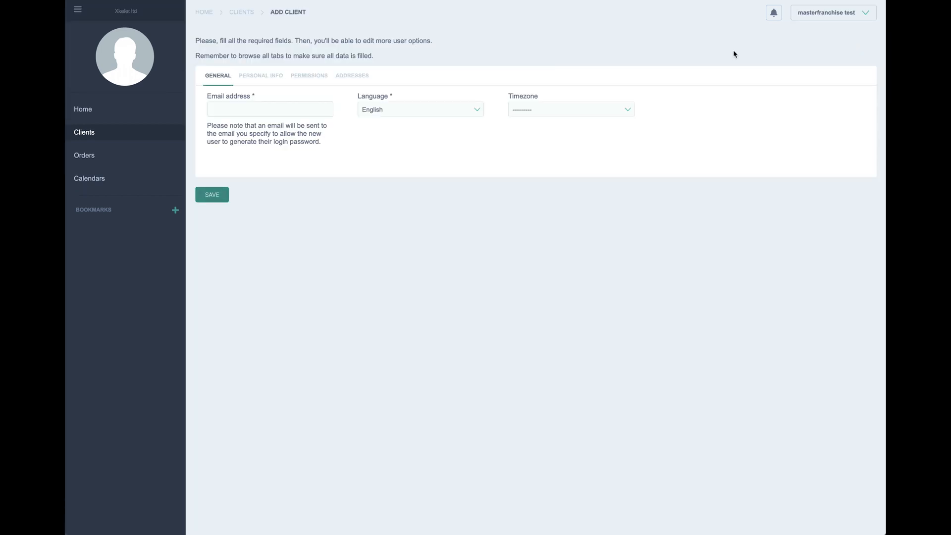
pyautogui.click(243, 108)
pyautogui.write('f')
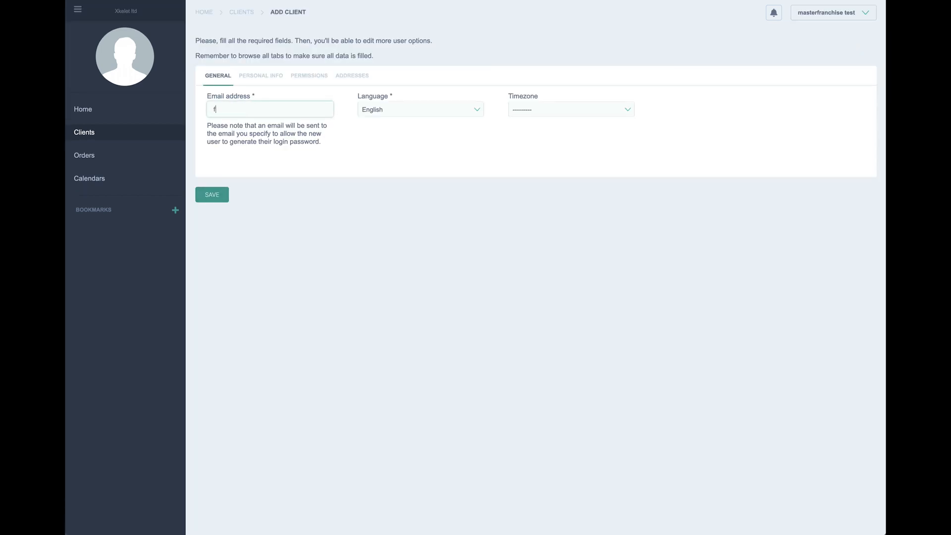
pyautogui.write('ra')
pyautogui.click(255, 121)
pyautogui.click(260, 109)
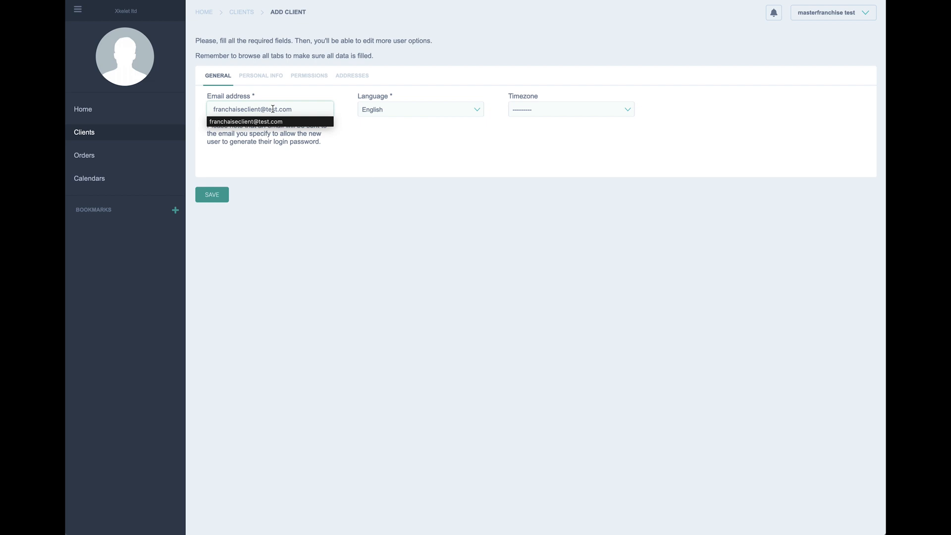
pyautogui.write('_1')
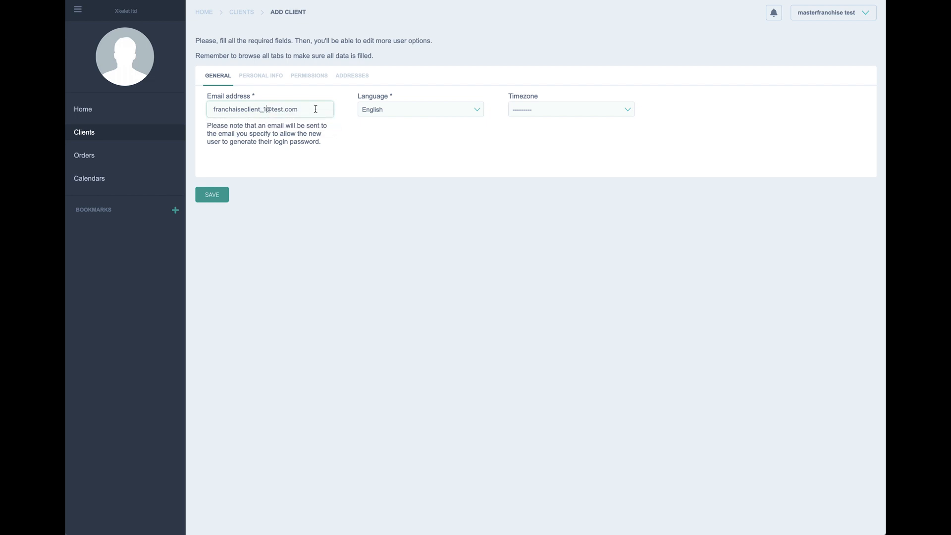
pyautogui.moveTo(316, 108); pyautogui.dragTo(209, 114)
pyautogui.hotkey('ctrl', 'c')
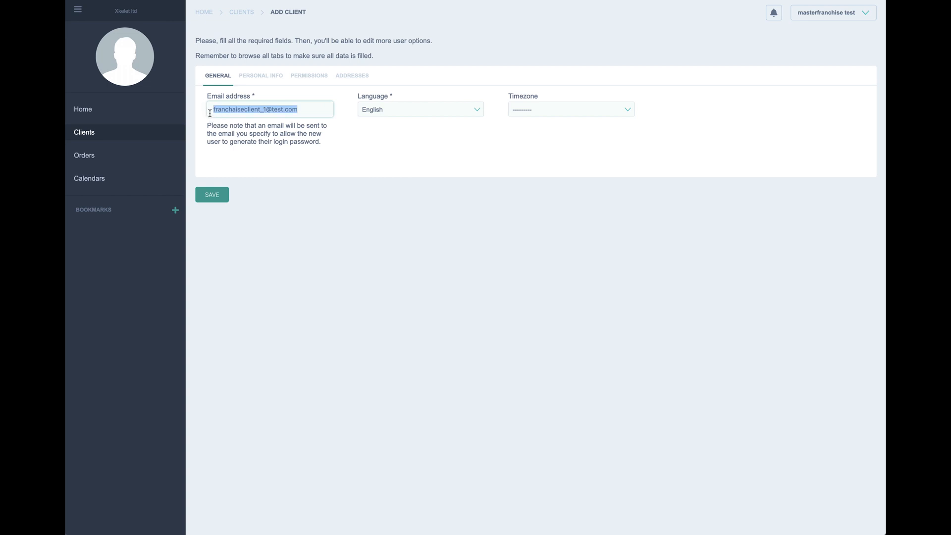
# Step: Fill first name, company and last name with franchaiseclient_1
pyautogui.click(261, 79)
pyautogui.click(266, 109)
pyautogui.hotkey('ctrl', 'v')
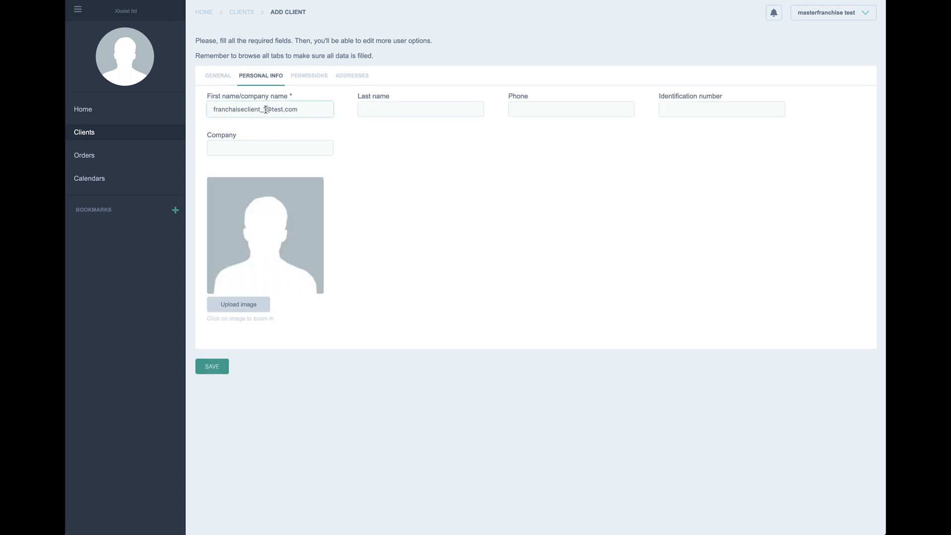
pyautogui.moveTo(265, 109); pyautogui.dragTo(212, 108)
pyautogui.hotkey('ctrl', 'c')
pyautogui.press('BackSpace')
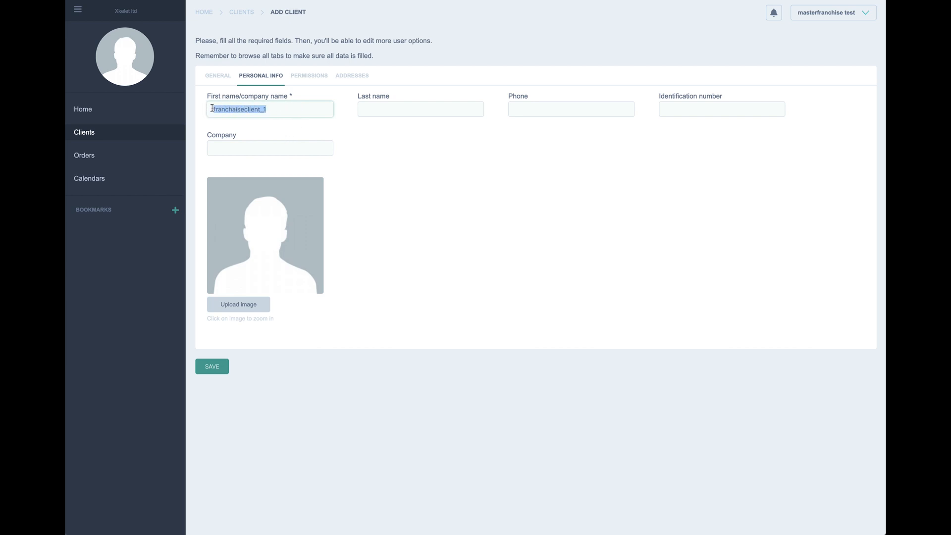
pyautogui.click(240, 148)
pyautogui.hotkey('ctrl', 'v')
pyautogui.click(374, 110)
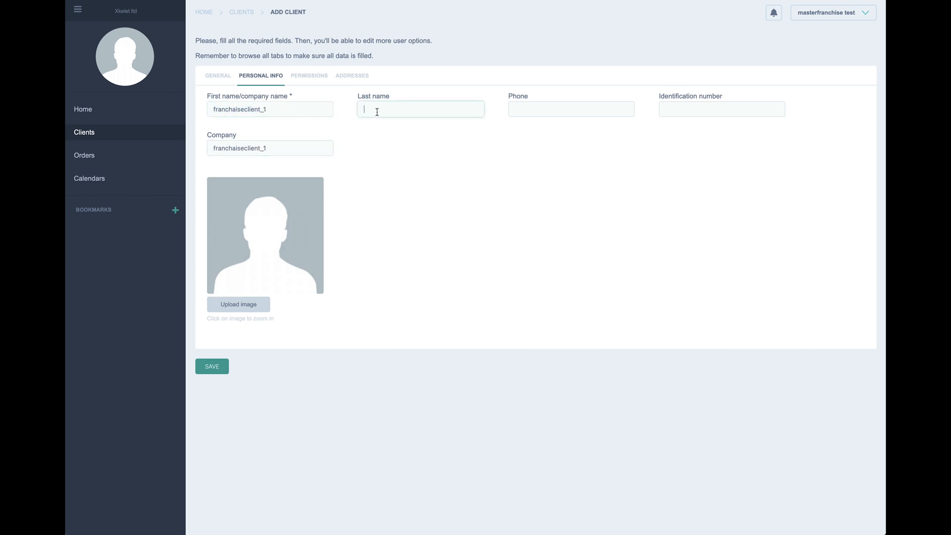
pyautogui.hotkey('ctrl', 'v')
# Step: Fill in a suggested phone number and identification number
pyautogui.click(537, 108)
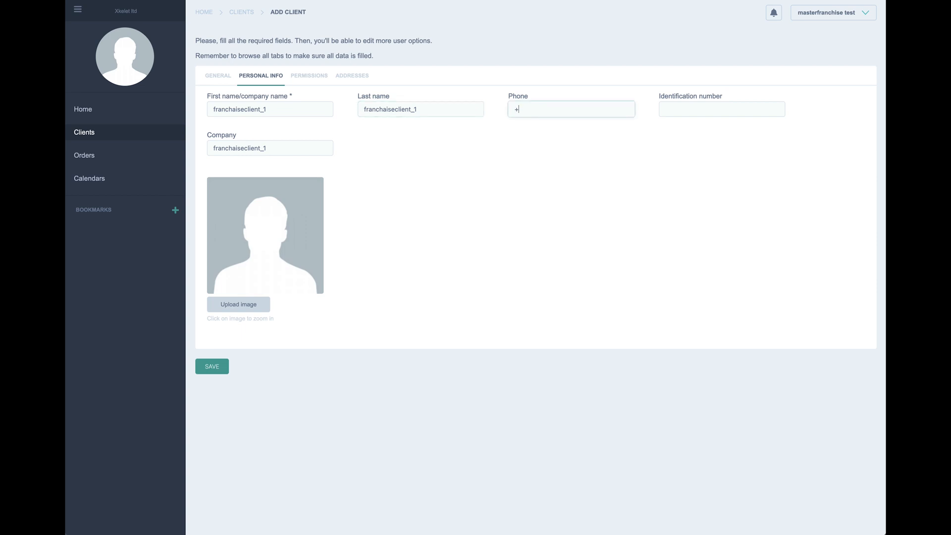
pyautogui.write('+')
pyautogui.click(630, 121)
pyautogui.click(681, 111)
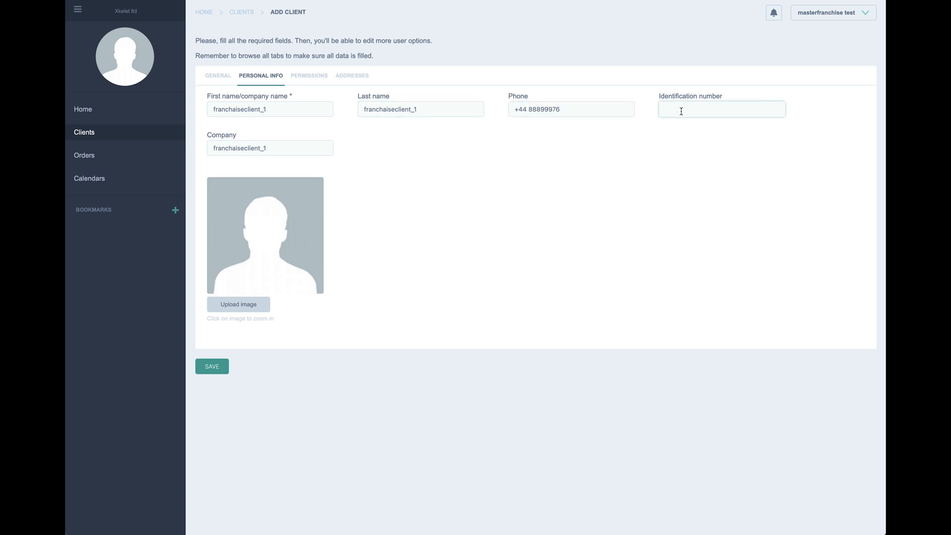
pyautogui.write('b')
pyautogui.press('BackSpace')
pyautogui.write('L')
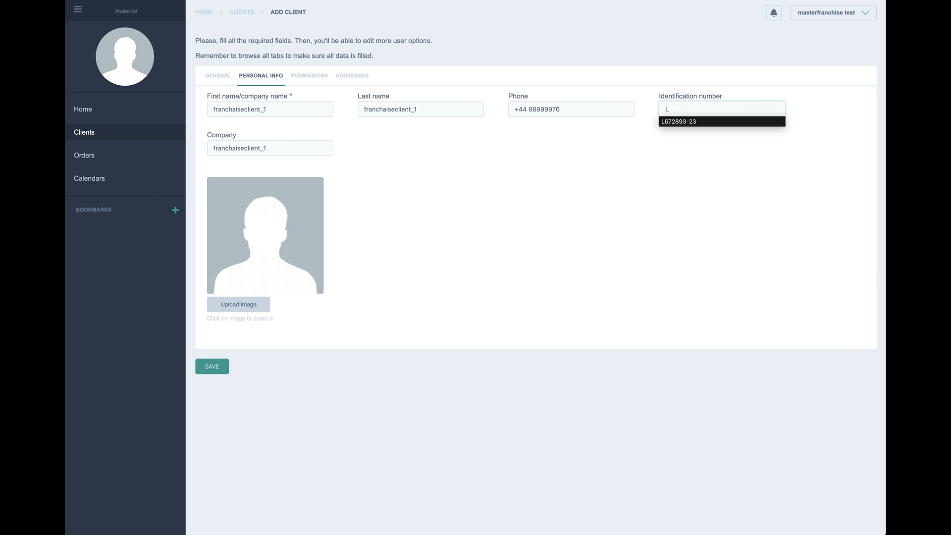
pyautogui.click(679, 123)
pyautogui.click(321, 79)
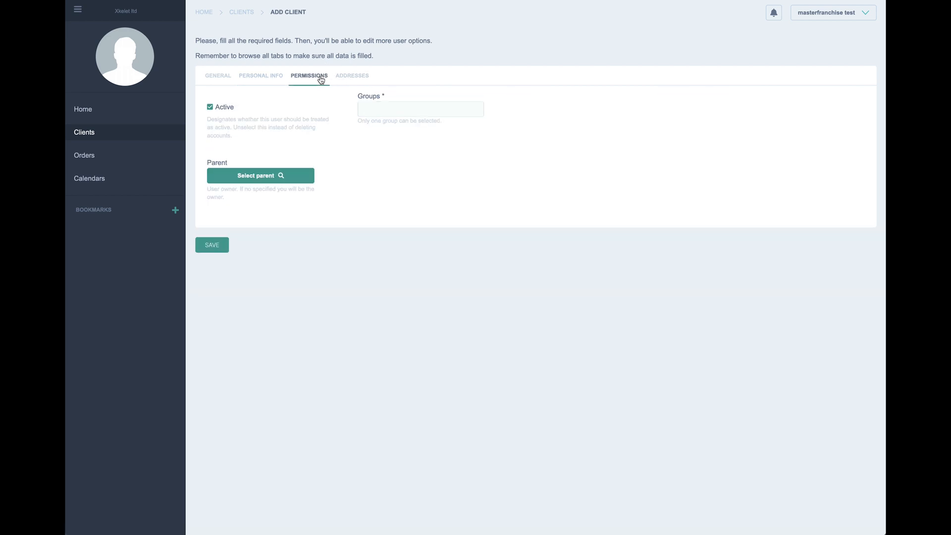
# Step: Set Franchise client test franchaise as parent and Franchise client as group, then start an address
pyautogui.click(278, 183)
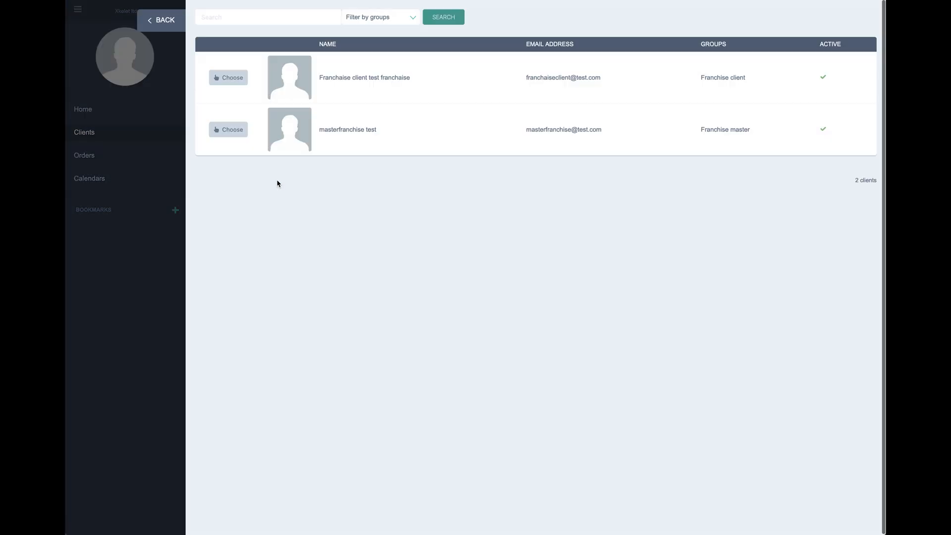
pyautogui.moveTo(415, 76); pyautogui.dragTo(318, 78)
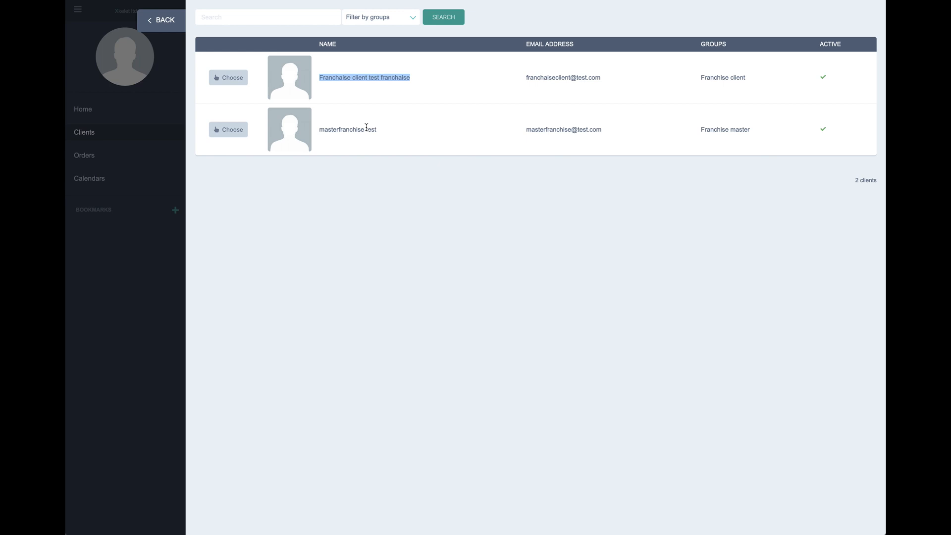
pyautogui.click(226, 78)
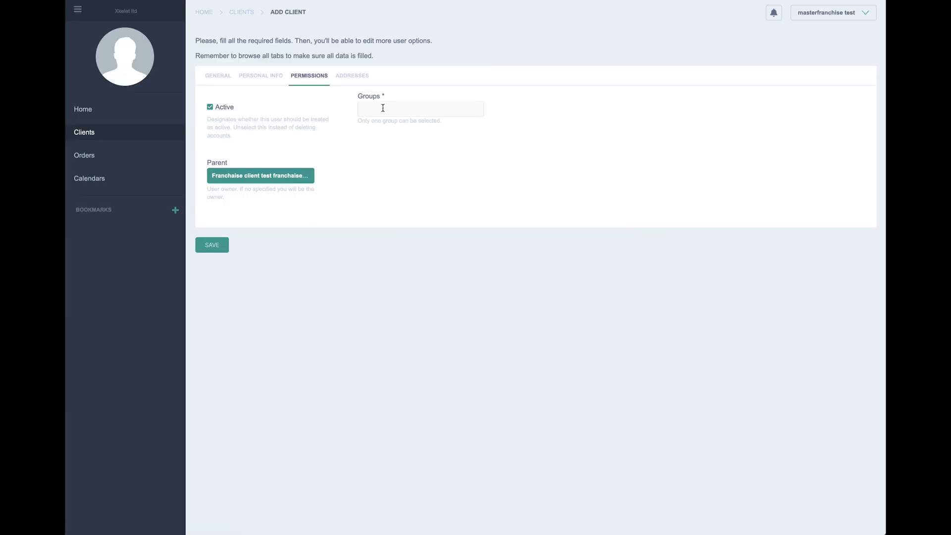
pyautogui.click(383, 108)
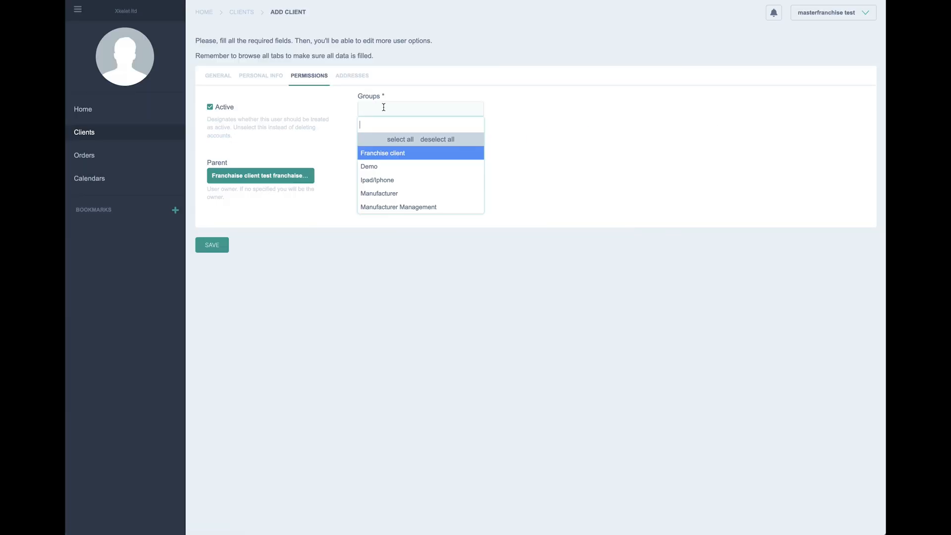
pyautogui.click(376, 154)
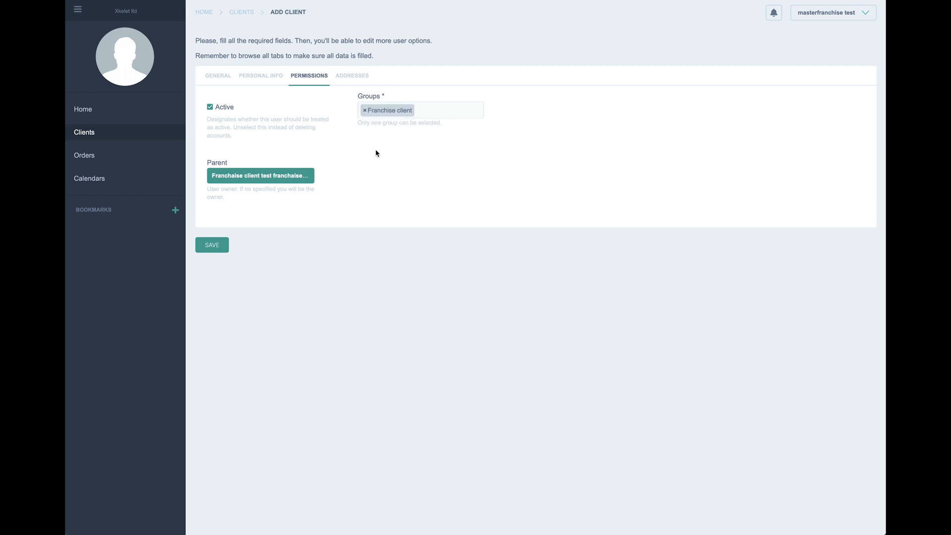
pyautogui.click(347, 81)
pyautogui.click(221, 97)
pyautogui.click(349, 127)
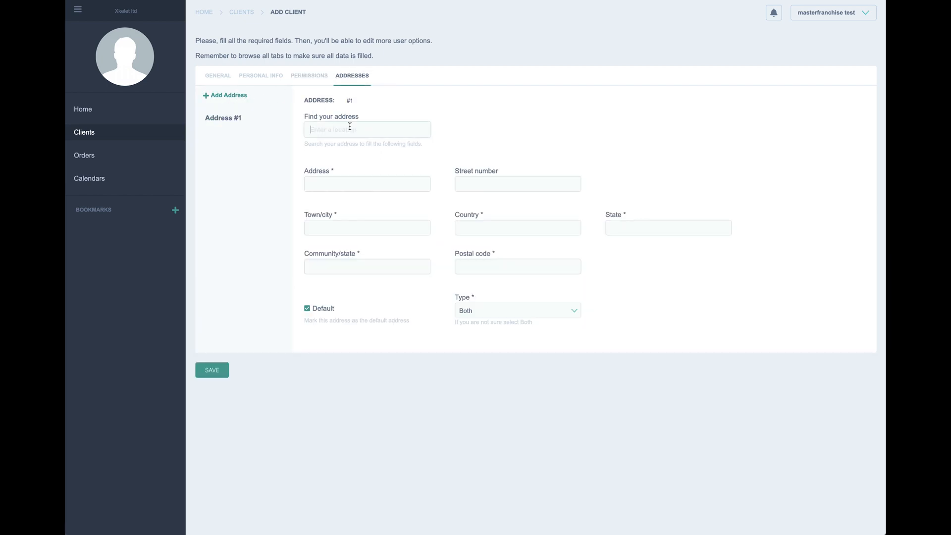
pyautogui.write('ba')
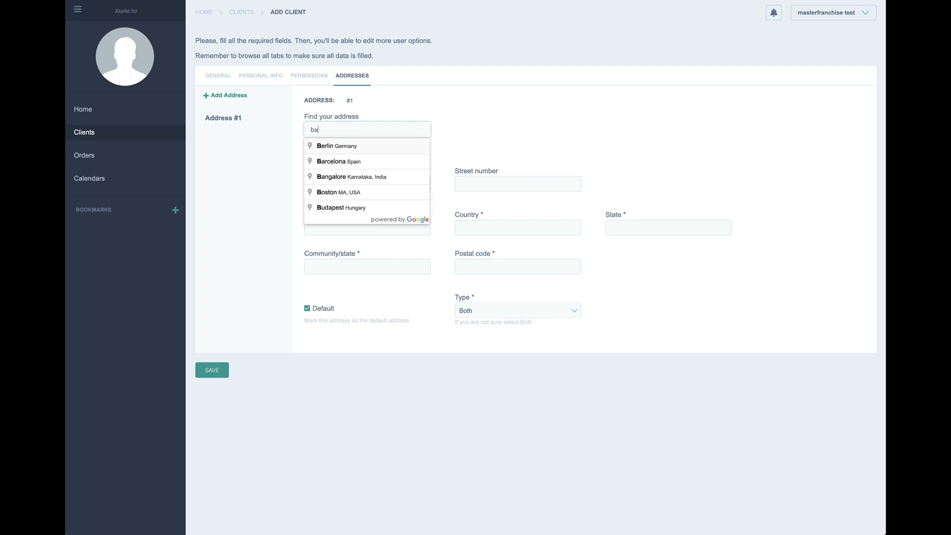
pyautogui.click(345, 149)
pyautogui.click(351, 182)
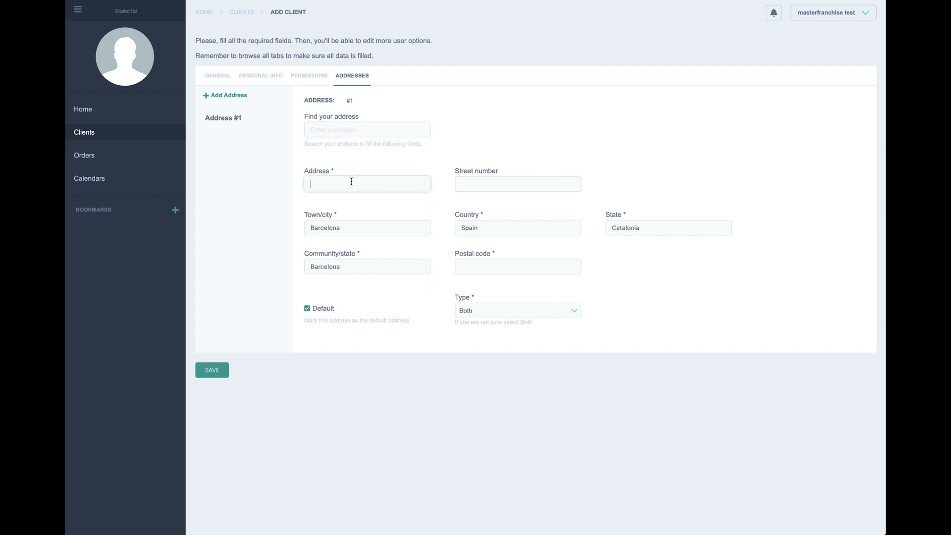
pyautogui.write('c')
pyautogui.click(355, 196)
pyautogui.click(480, 178)
pyautogui.write('12')
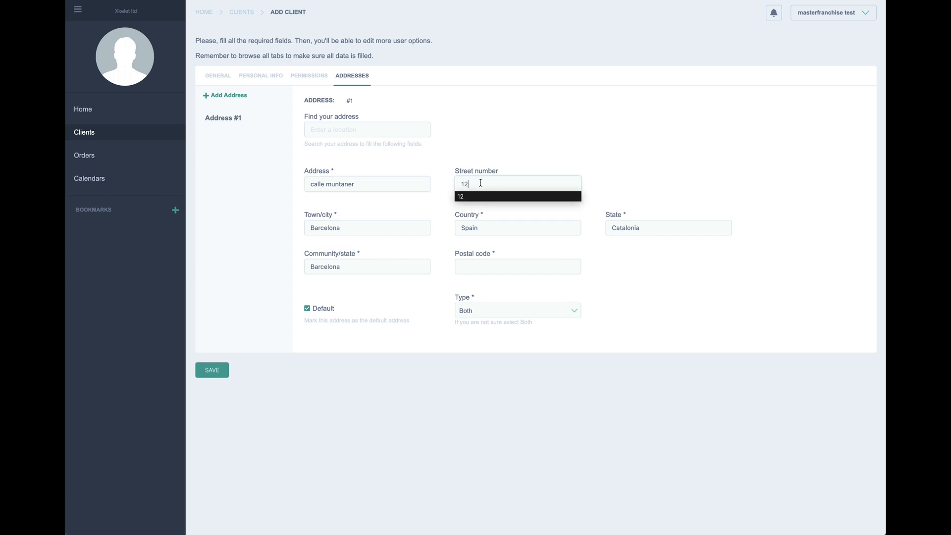
pyautogui.click(535, 270)
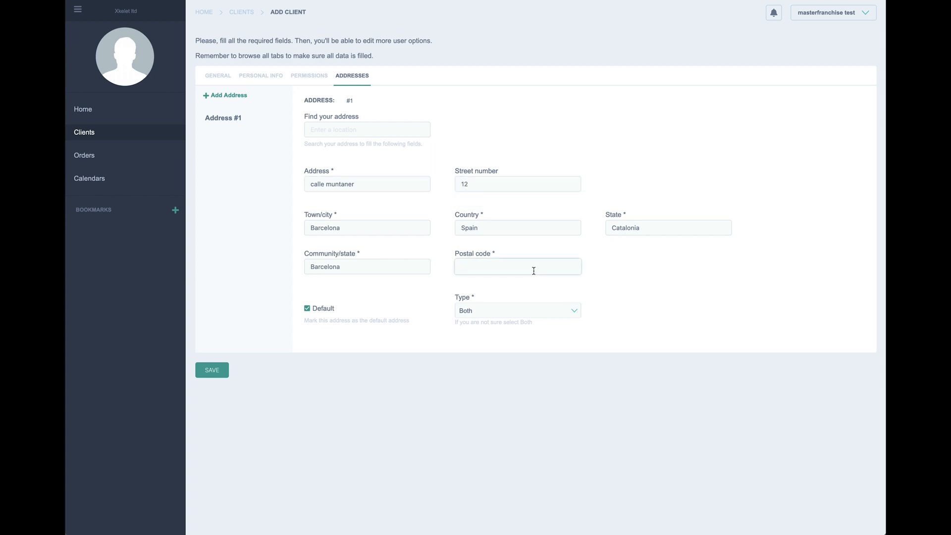
pyautogui.write('0')
pyautogui.click(501, 279)
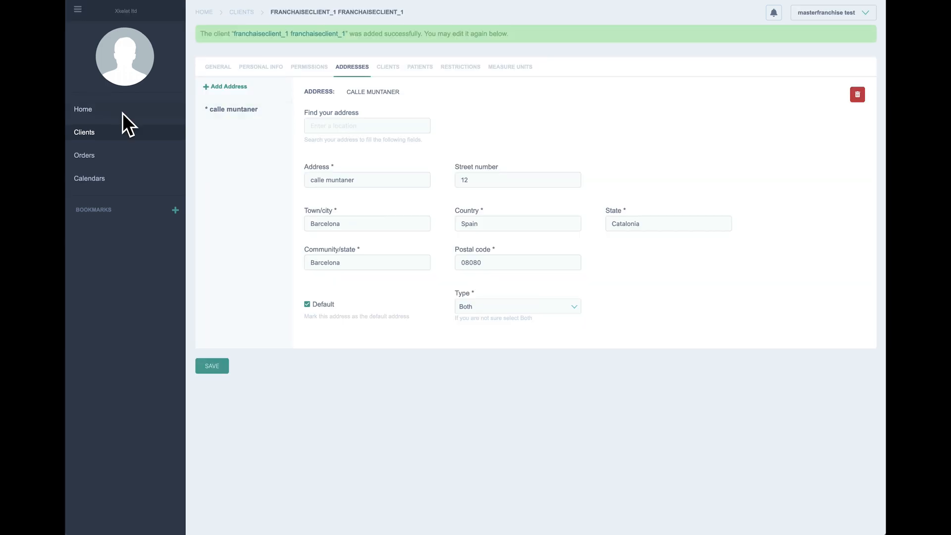
# Step: Confirm franchaiseclient_1 appears under Franchise client test franchaise's sub-clients, then go back to Clients
pyautogui.click(82, 133)
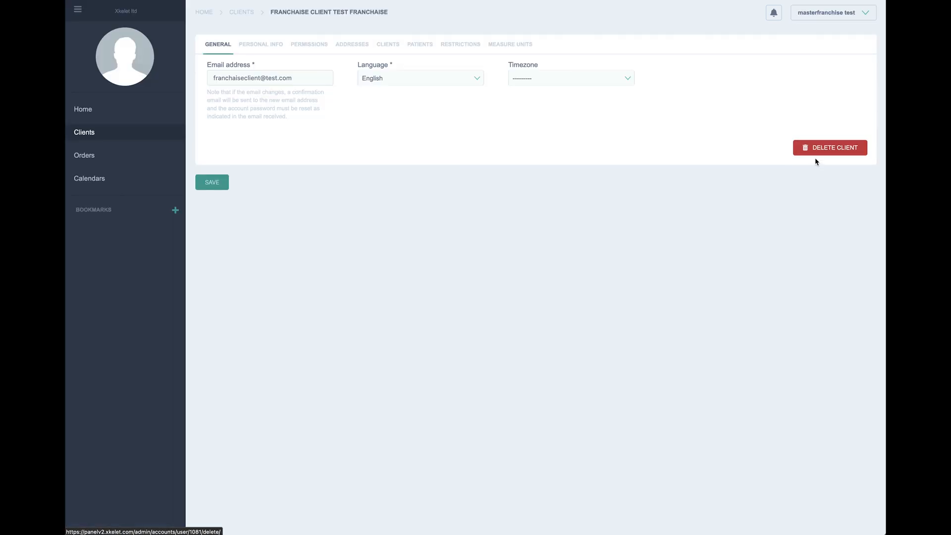
pyautogui.click(389, 46)
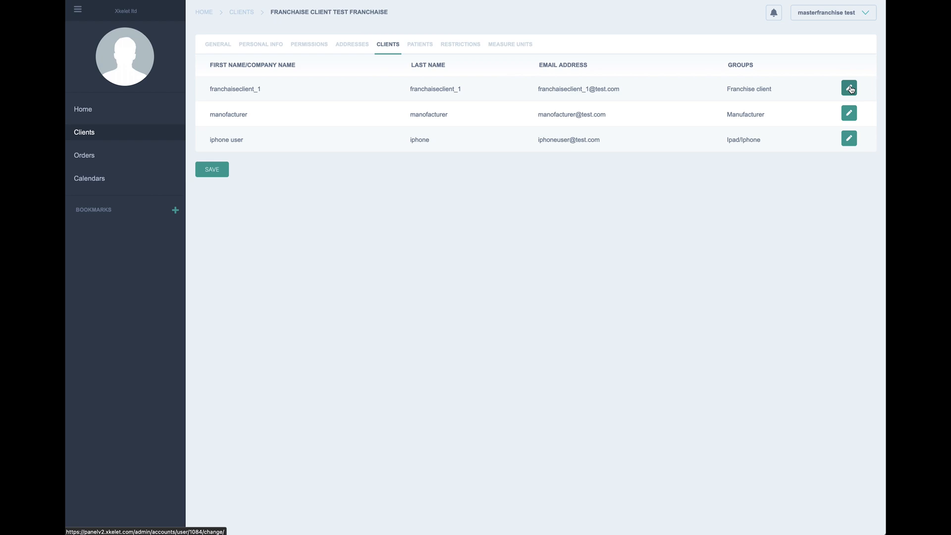
pyautogui.click(99, 136)
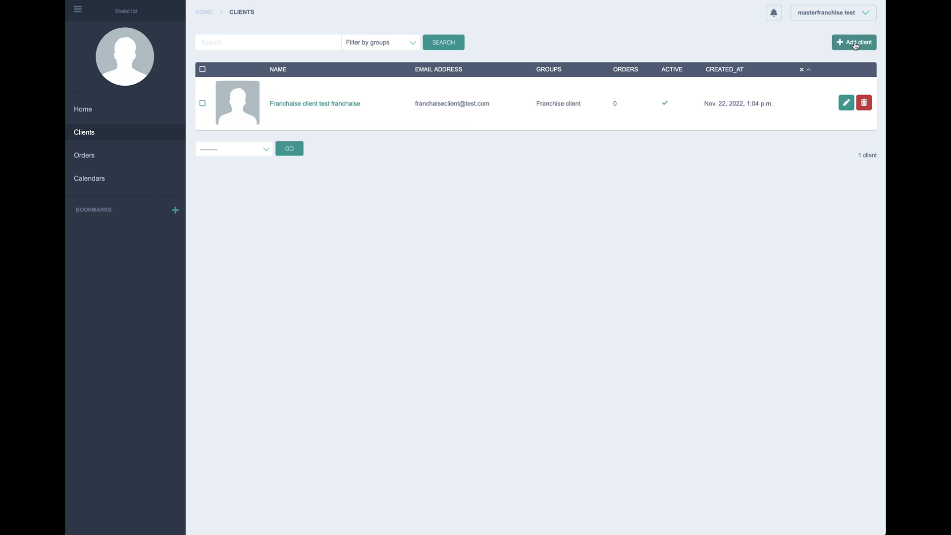
# Step: Start another client and enter its iphone_1 e-mail address, copying it
pyautogui.click(855, 43)
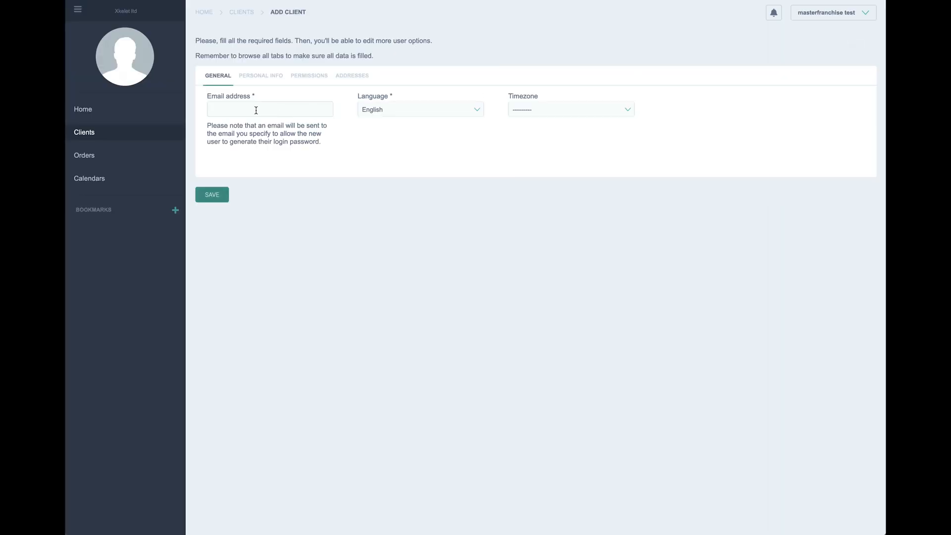
pyautogui.click(256, 110)
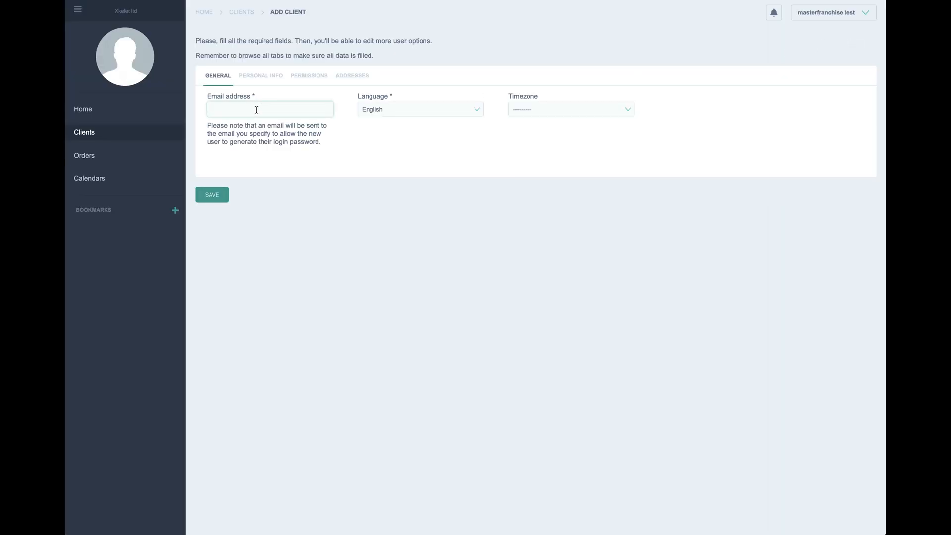
pyautogui.write('franchiseclient_1')
pyautogui.click(286, 123)
pyautogui.moveTo(262, 110); pyautogui.dragTo(205, 108)
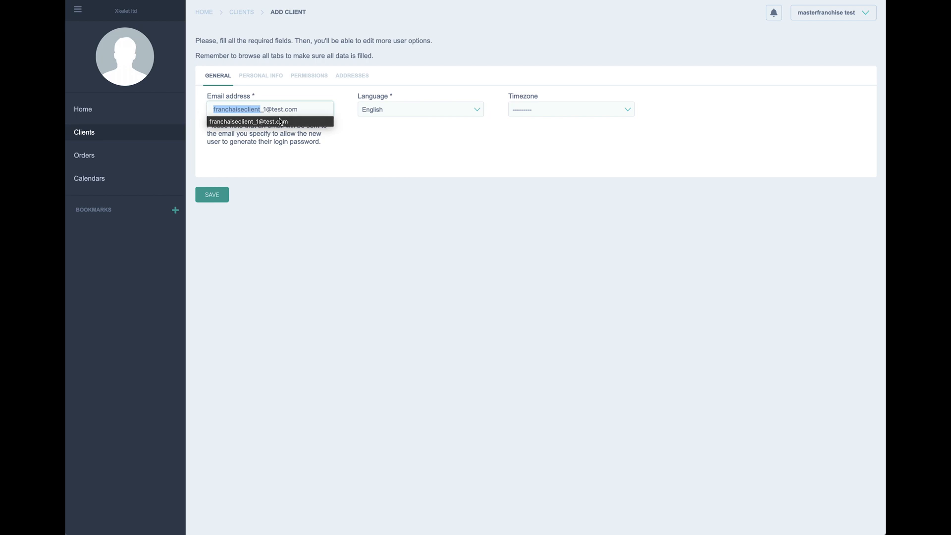
pyautogui.write('iphone')
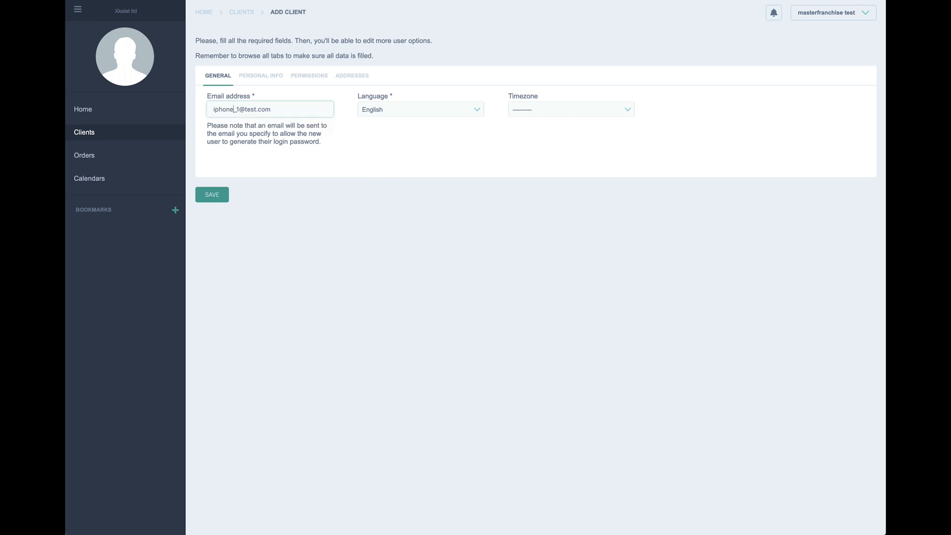
pyautogui.moveTo(311, 111); pyautogui.dragTo(212, 107)
pyautogui.hotkey('ctrl', 'c')
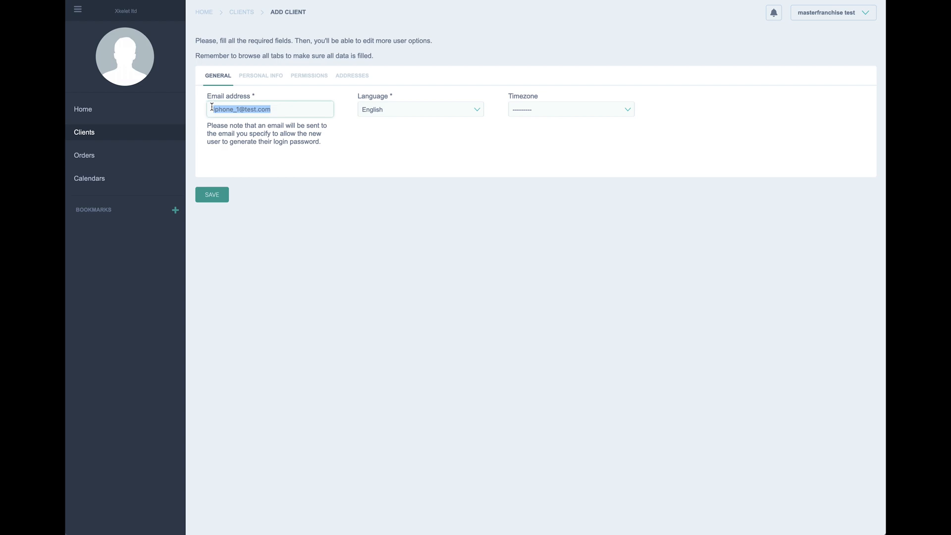
# Step: Fill first name, company and last name with iphone_1
pyautogui.click(256, 77)
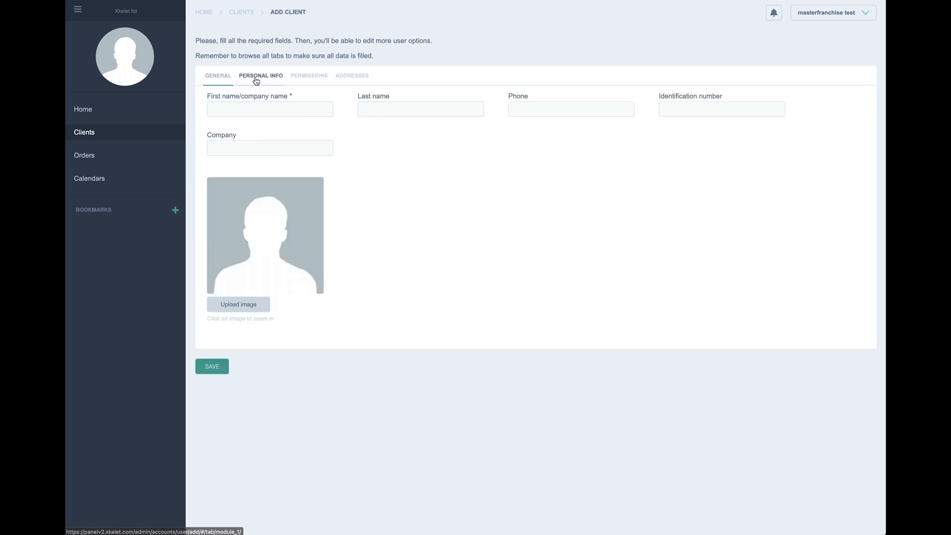
pyautogui.click(266, 112)
pyautogui.hotkey('ctrl', 'v')
pyautogui.moveTo(242, 110); pyautogui.dragTo(297, 109)
pyautogui.press('BackSpace')
pyautogui.click(232, 111)
pyautogui.doubleClick(232, 110)
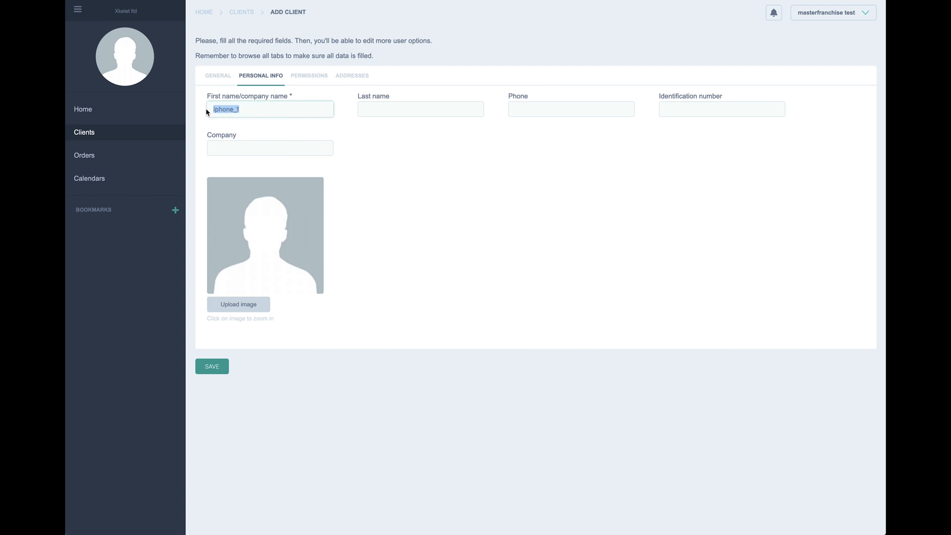
pyautogui.hotkey('ctrl', 'c')
pyautogui.click(254, 147)
pyautogui.hotkey('ctrl', 'v')
pyautogui.click(405, 109)
pyautogui.hotkey('ctrl', 'v')
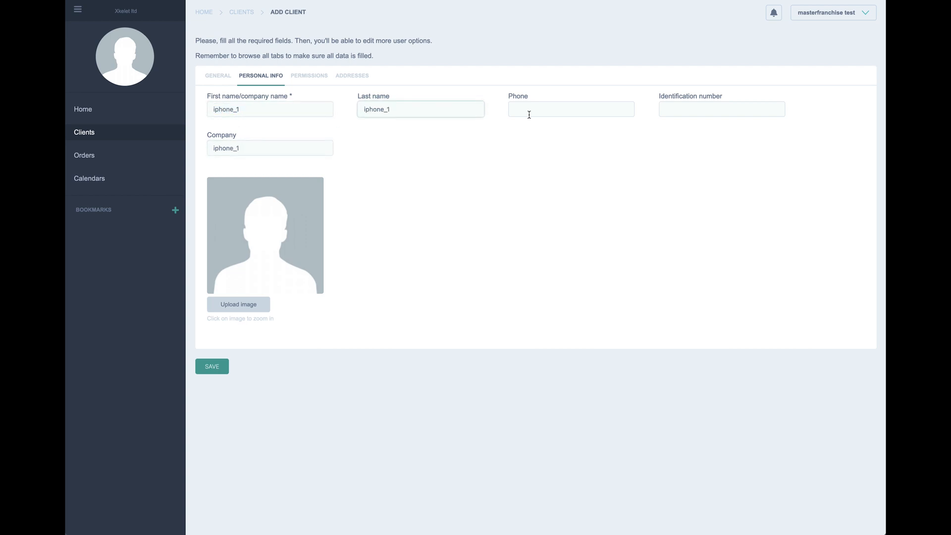
# Step: Fill in a suggested phone number and identification number
pyautogui.click(531, 111)
pyautogui.write('+')
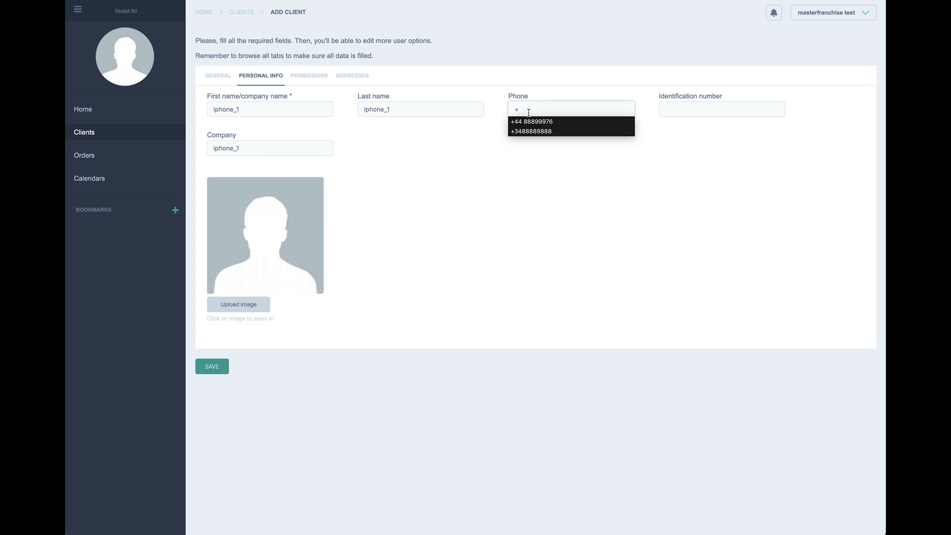
pyautogui.click(613, 123)
pyautogui.click(669, 108)
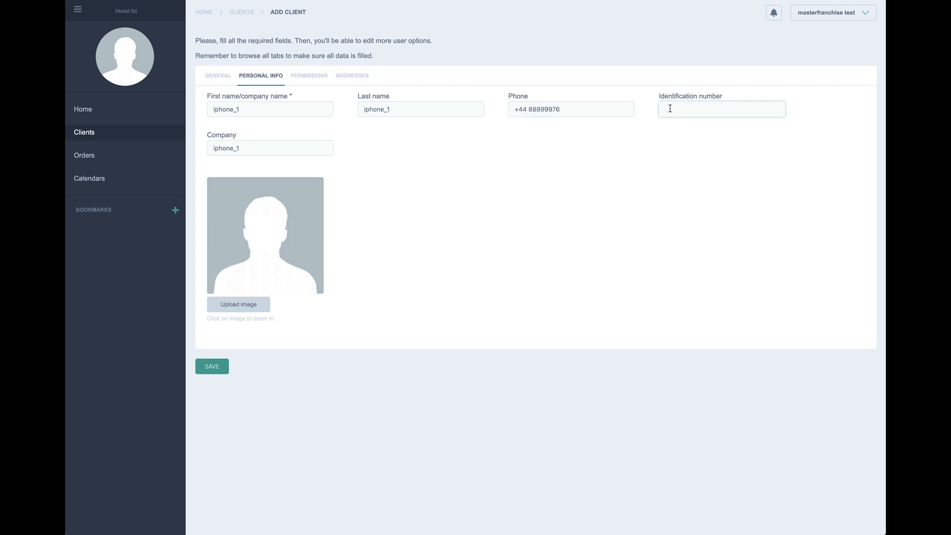
pyautogui.click(680, 121)
# Step: Set franchiseclient_1 as the parent and Ipad/Iphone as the group
pyautogui.click(304, 77)
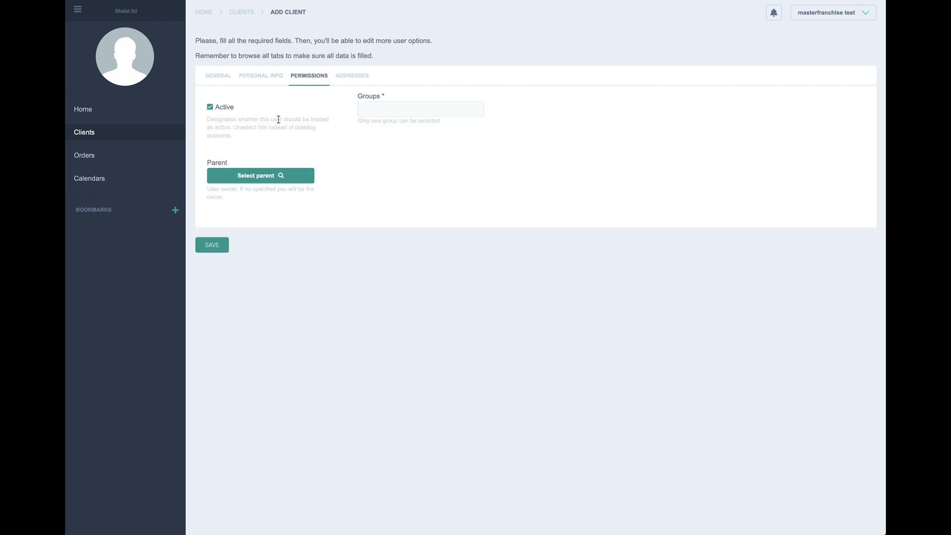
pyautogui.click(267, 177)
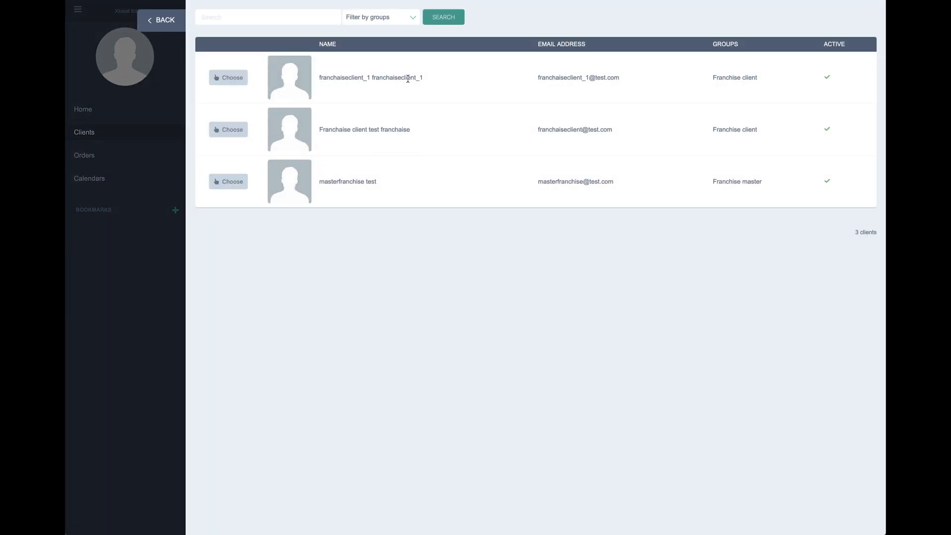
pyautogui.moveTo(429, 78); pyautogui.dragTo(319, 74)
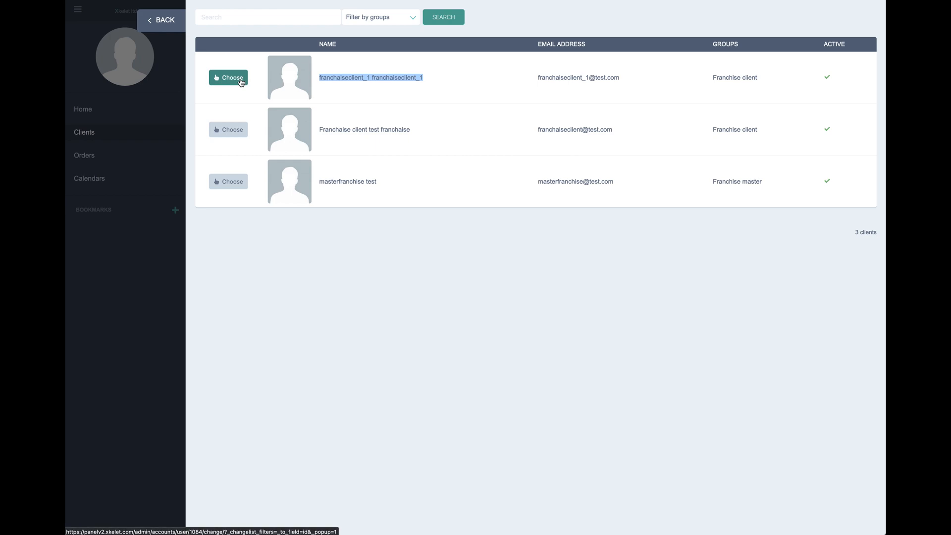
pyautogui.click(232, 78)
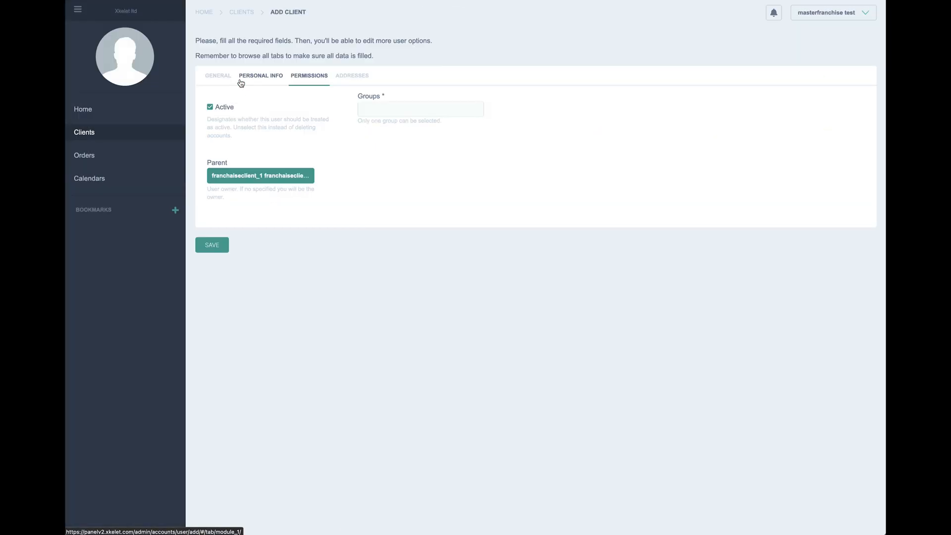
pyautogui.click(375, 108)
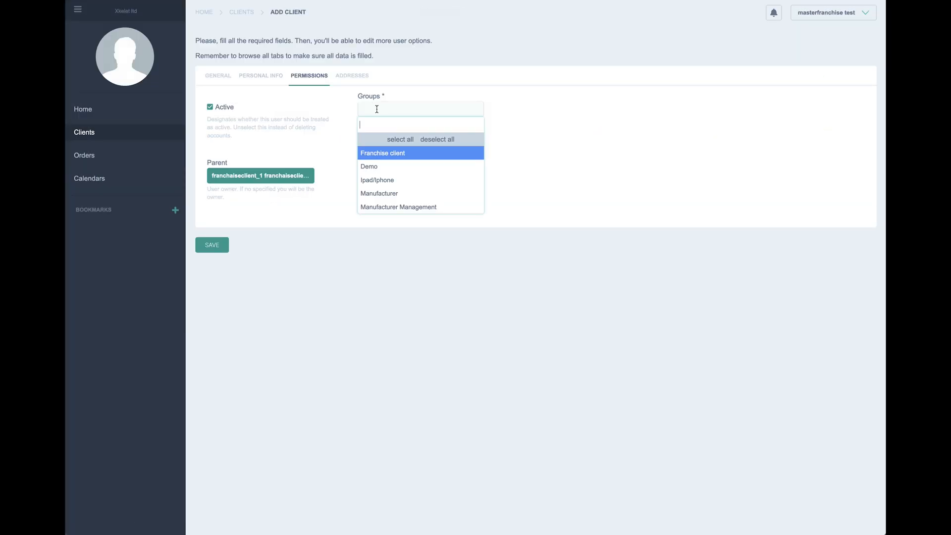
pyautogui.click(375, 181)
pyautogui.click(350, 79)
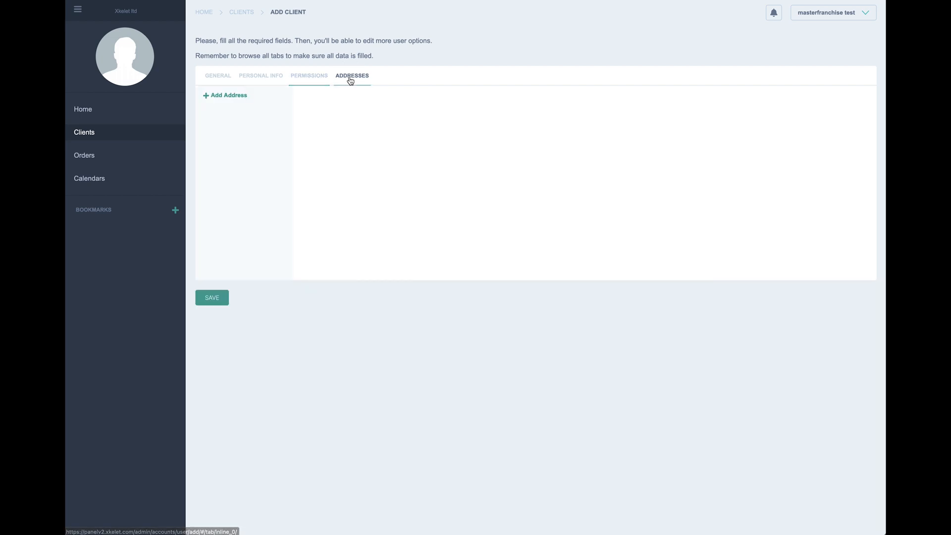
pyautogui.click(232, 96)
pyautogui.click(339, 130)
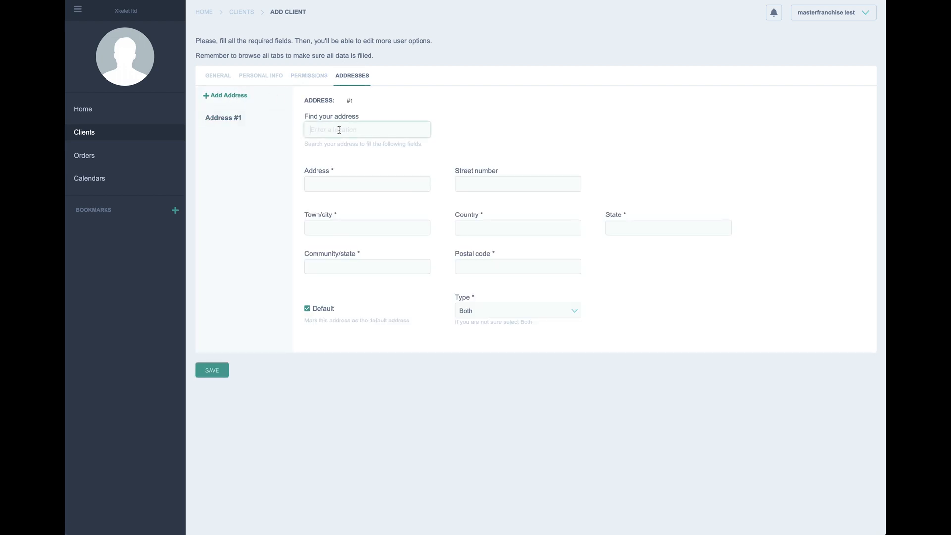
pyautogui.write('b')
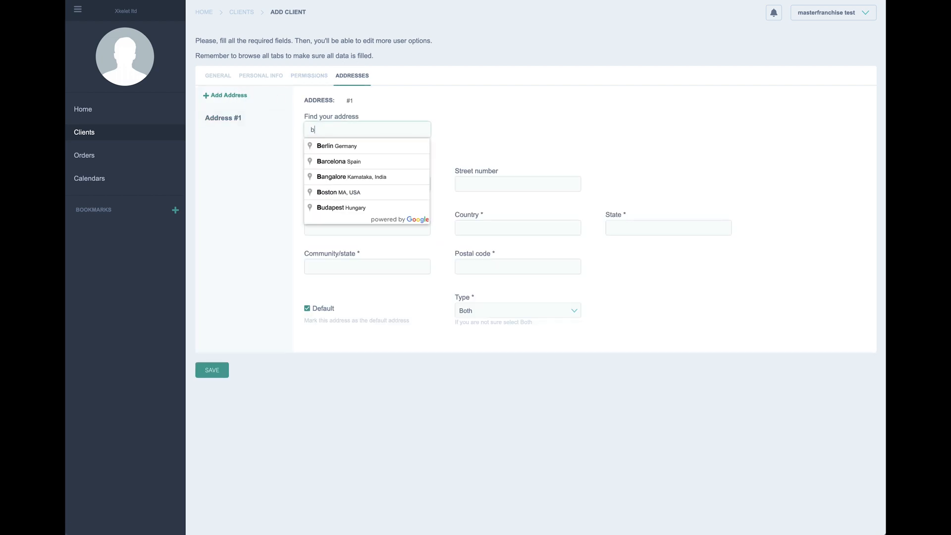
pyautogui.write('ar')
pyautogui.click(340, 145)
pyautogui.click(350, 183)
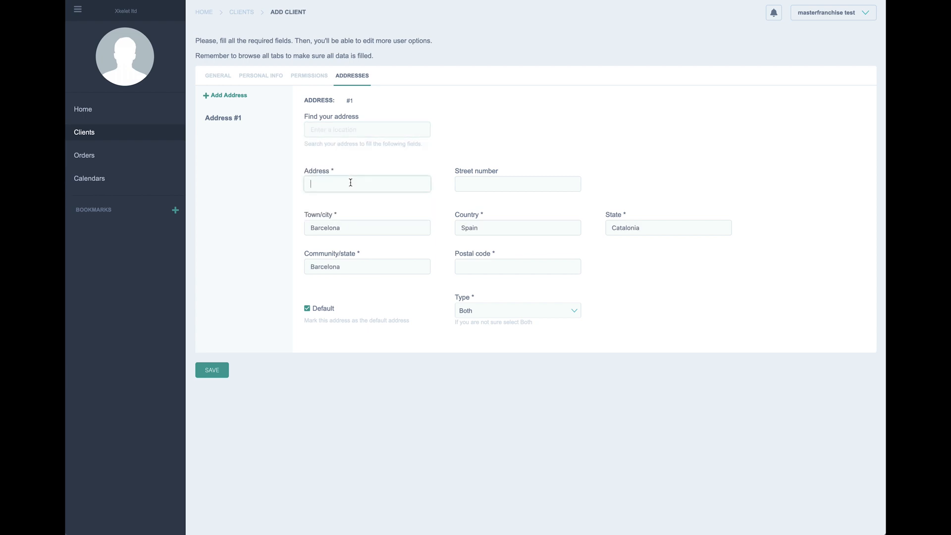
pyautogui.write('c')
pyautogui.click(350, 197)
pyautogui.click(465, 185)
pyautogui.write('12')
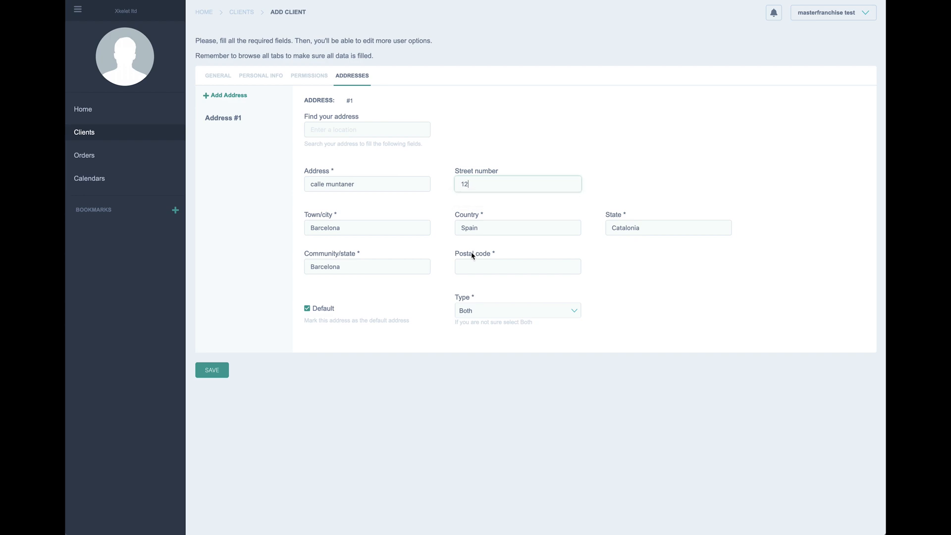
pyautogui.click(474, 264)
pyautogui.write('08080')
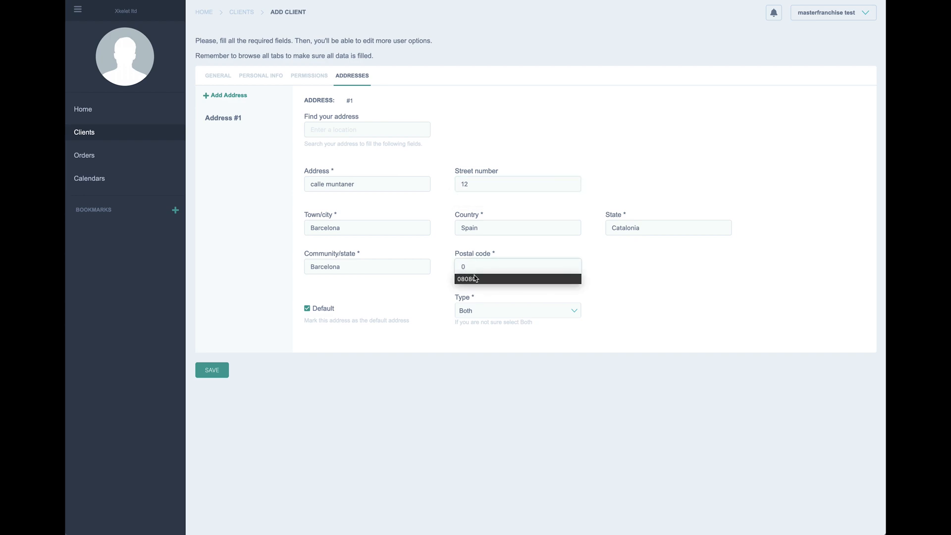
pyautogui.click(475, 279)
# Step: Save iphone_1, check its empty Patients list, and return to Clients
pyautogui.click(221, 370)
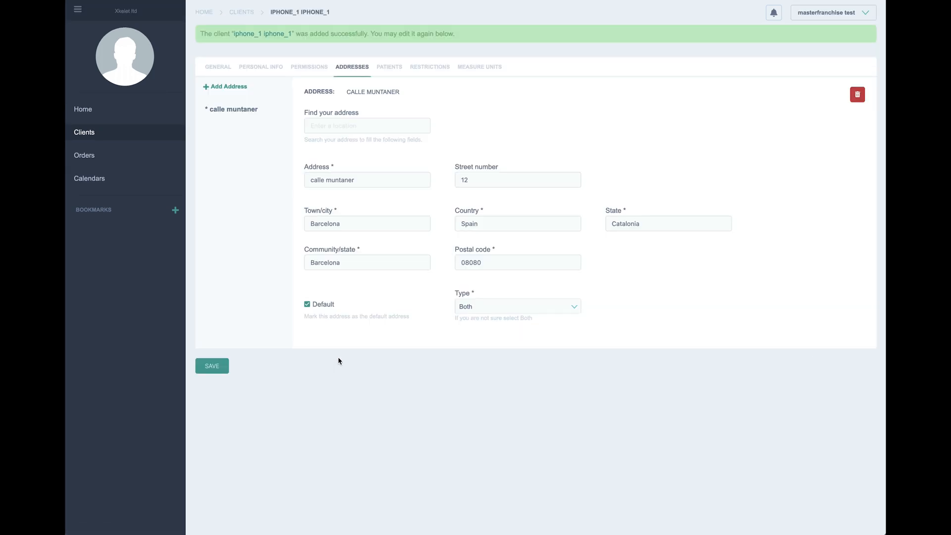
pyautogui.click(389, 68)
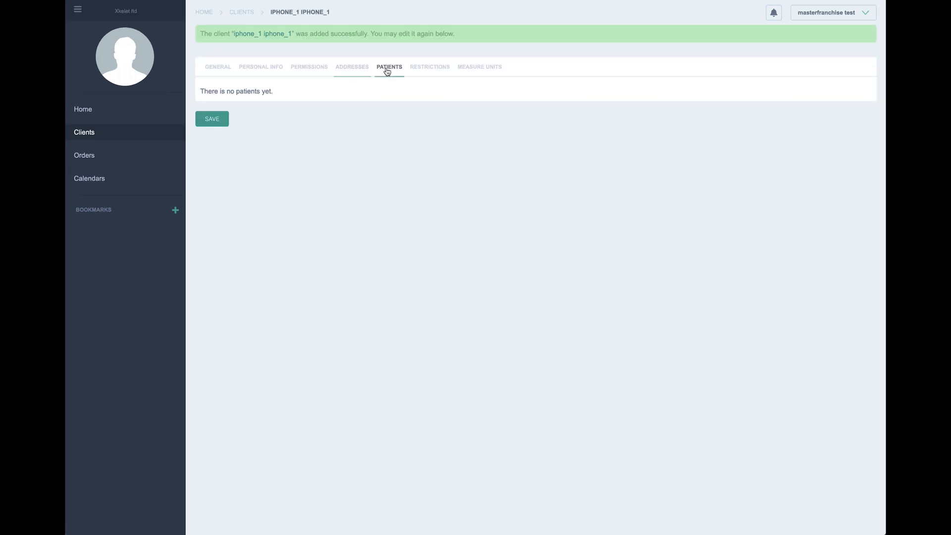
pyautogui.click(92, 136)
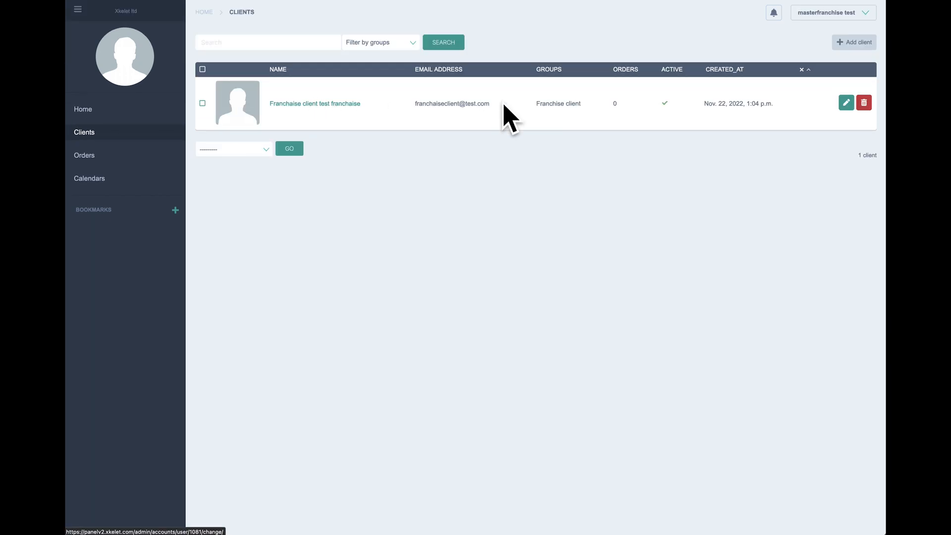
# Step: Drill into franchiseclient_1's sub-clients to see iphone_1 in Ipad/Iphone, then return to Clients
pyautogui.click(845, 105)
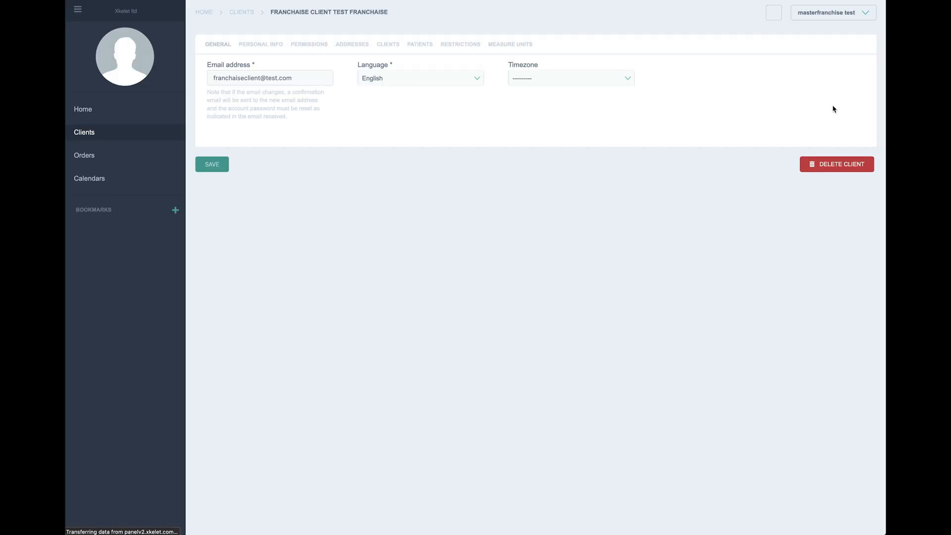
pyautogui.click(419, 46)
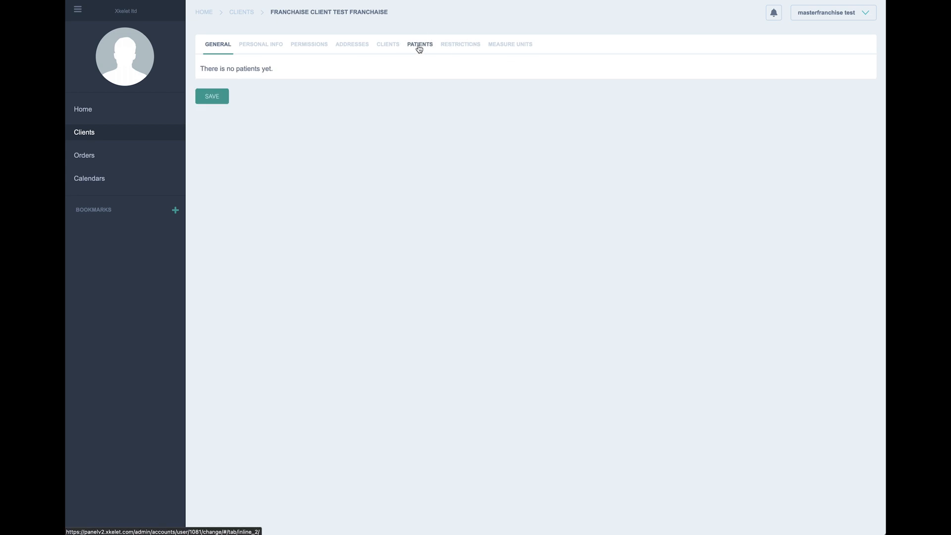
pyautogui.click(388, 45)
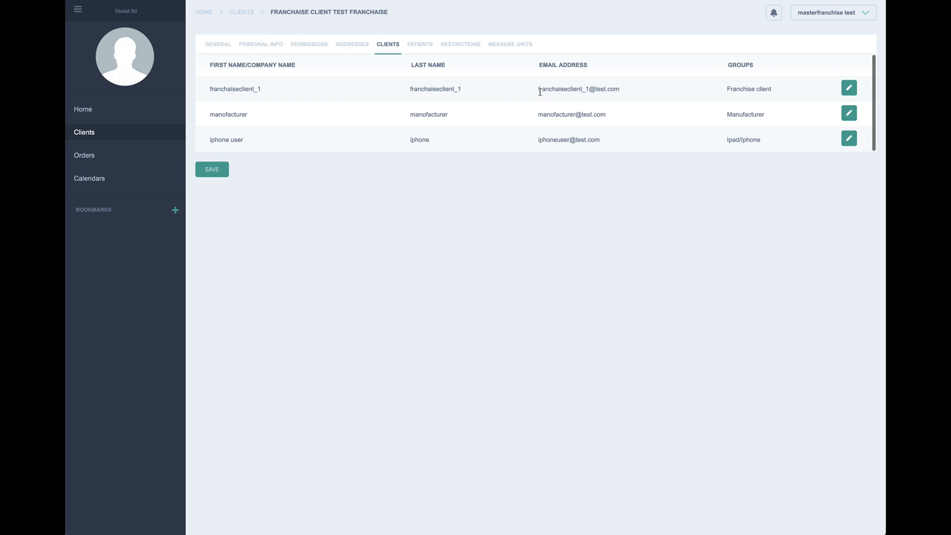
pyautogui.moveTo(541, 92); pyautogui.dragTo(622, 87)
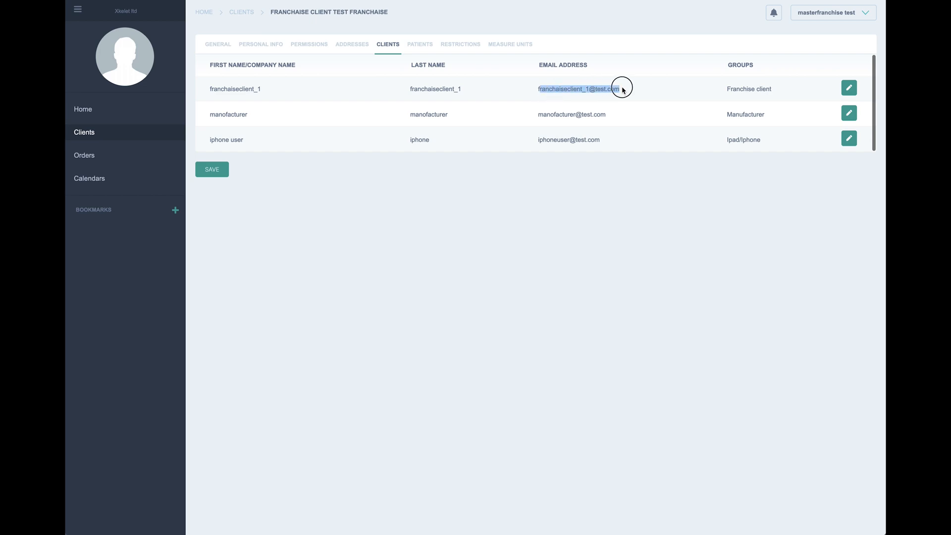
pyautogui.click(849, 89)
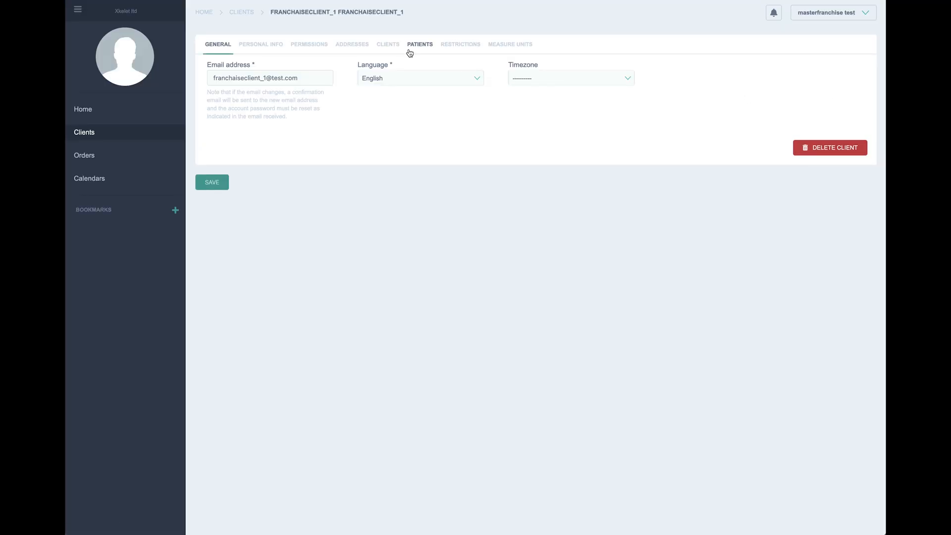
pyautogui.click(388, 46)
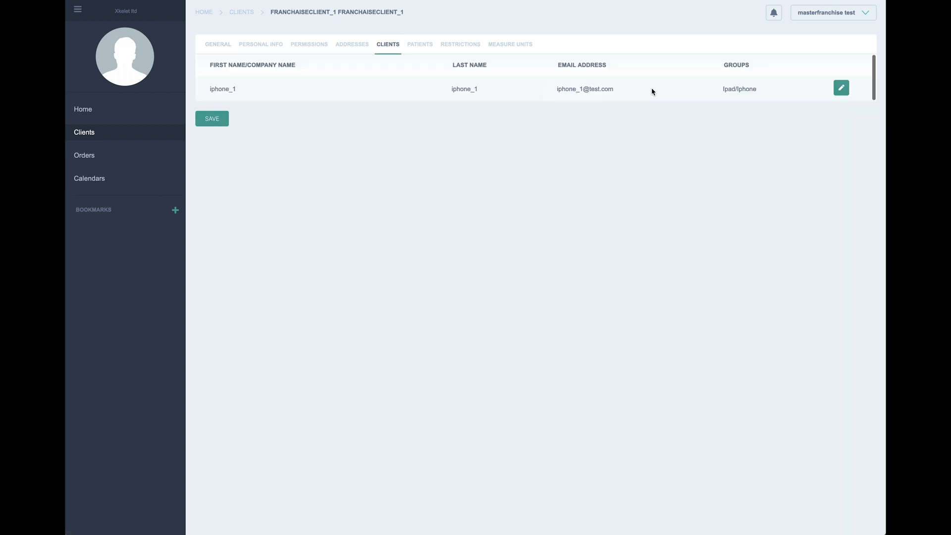
pyautogui.click(89, 133)
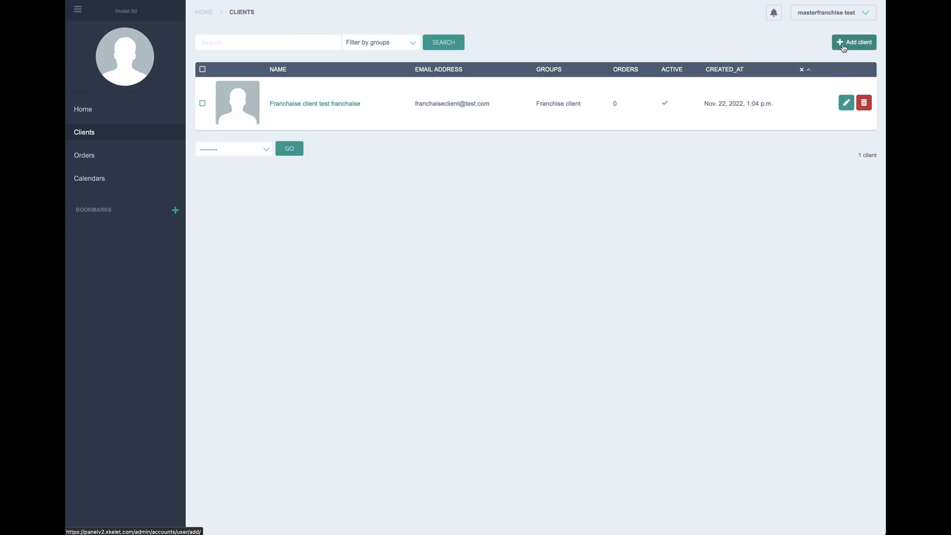
# Step: Start a new client with the franchaiseclient2 e-mail address, and copy the franchaiseclient2 part of the e-mail
pyautogui.click(845, 47)
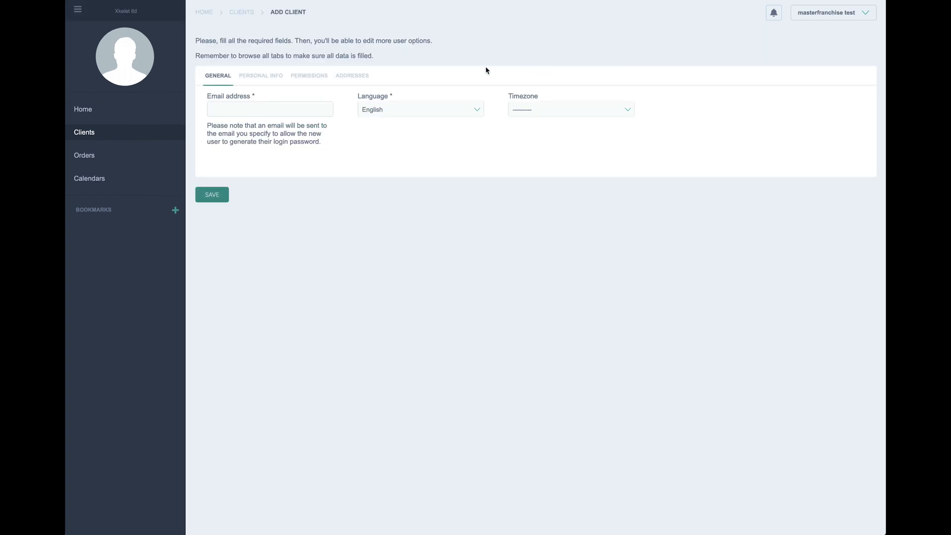
pyautogui.click(276, 111)
pyautogui.write('iphone_1')
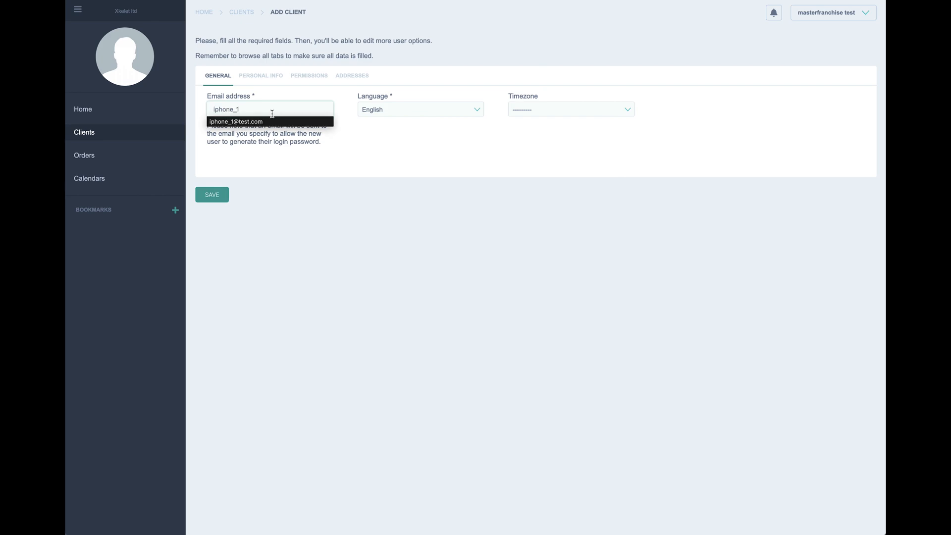
pyautogui.moveTo(257, 109); pyautogui.dragTo(207, 110)
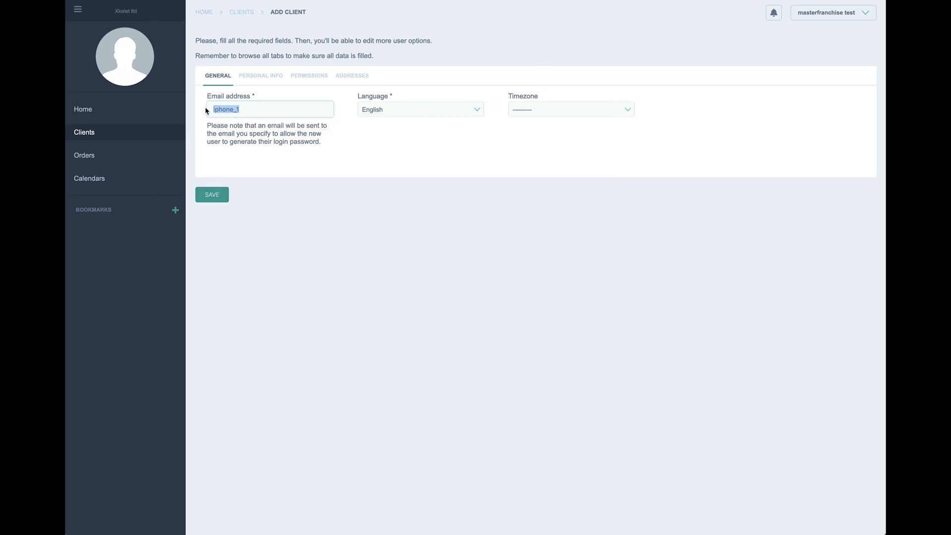
pyautogui.write('fr')
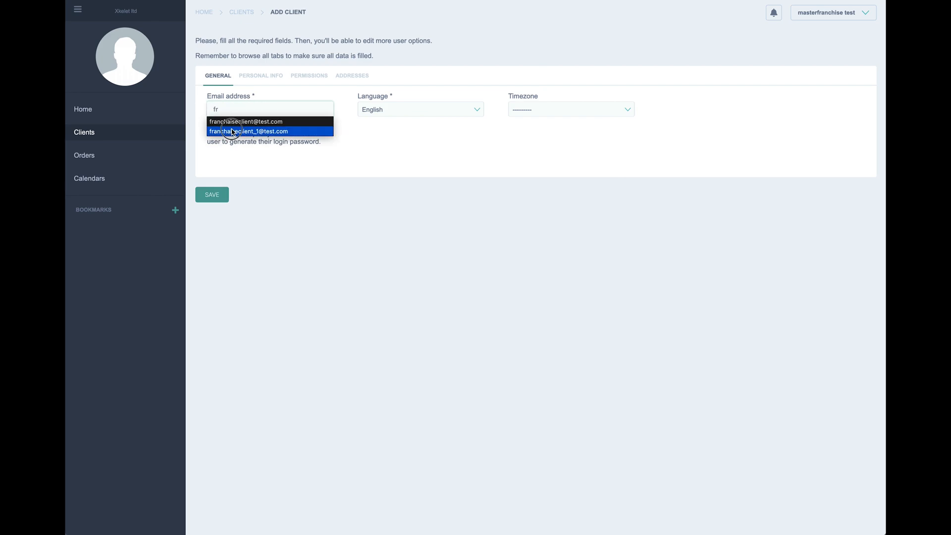
pyautogui.click(231, 132)
pyautogui.click(275, 107)
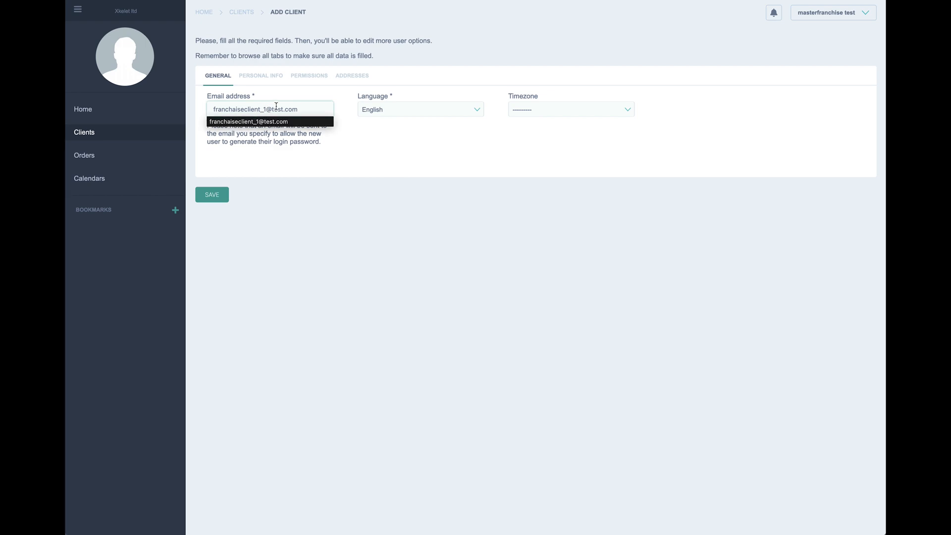
pyautogui.press('BackSpace')
pyautogui.press('BackSpace')
pyautogui.write('2')
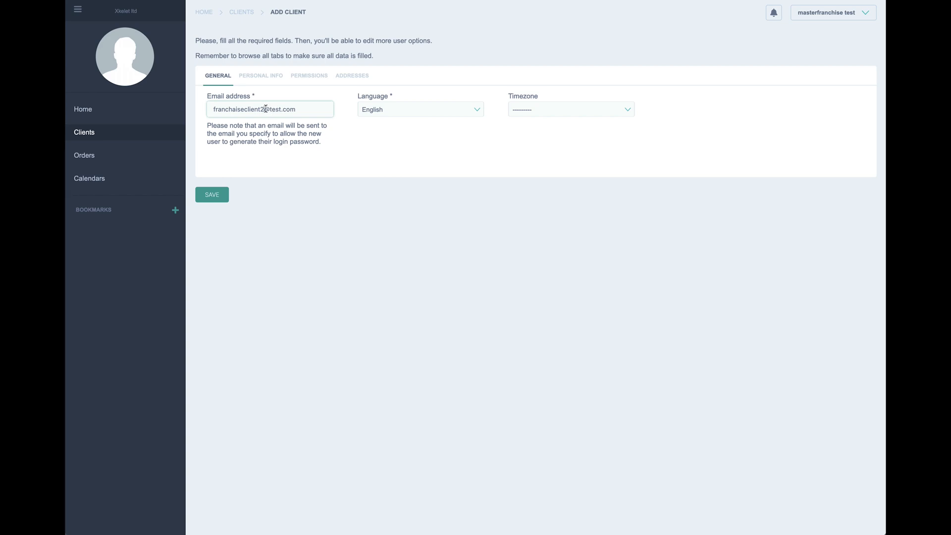
pyautogui.moveTo(266, 109); pyautogui.dragTo(210, 110)
pyautogui.hotkey('ctrl', 'c')
# Step: Fill in the first name, company and last name as franchaiseclient2, and autofill the phone and ID number
pyautogui.click(250, 77)
pyautogui.click(252, 110)
pyautogui.hotkey('ctrl', 'v')
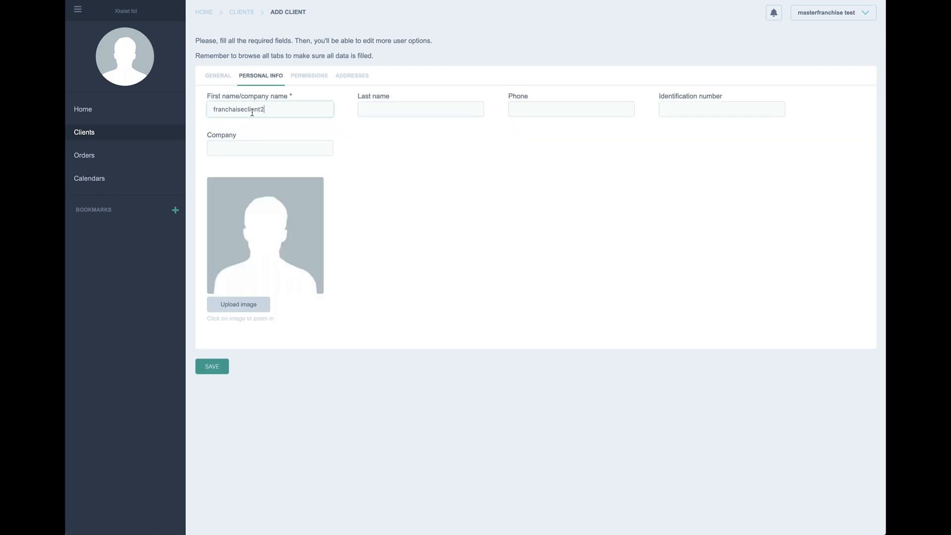
pyautogui.click(253, 144)
pyautogui.hotkey('ctrl', 'v')
pyautogui.click(393, 109)
pyautogui.hotkey('ctrl', 'v')
pyautogui.click(526, 113)
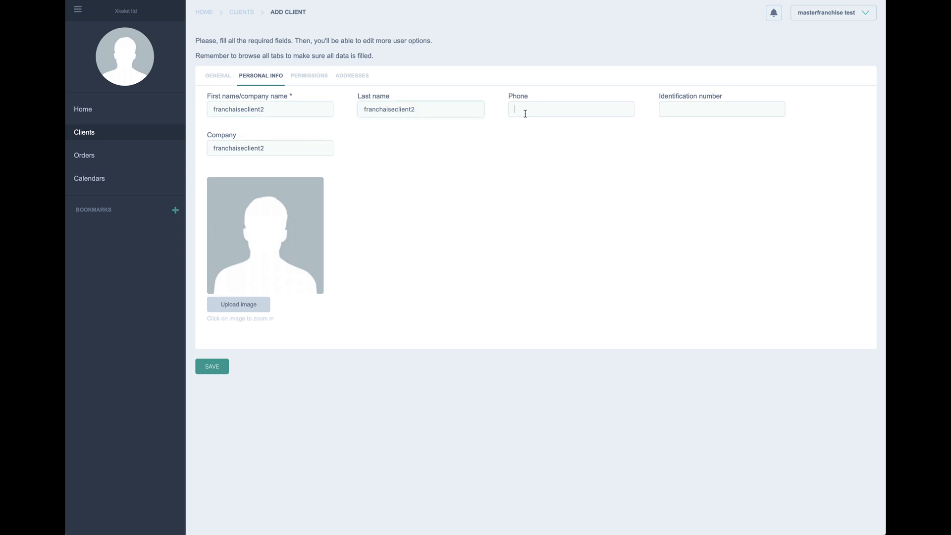
pyautogui.write('+')
pyautogui.click(528, 121)
pyautogui.click(668, 108)
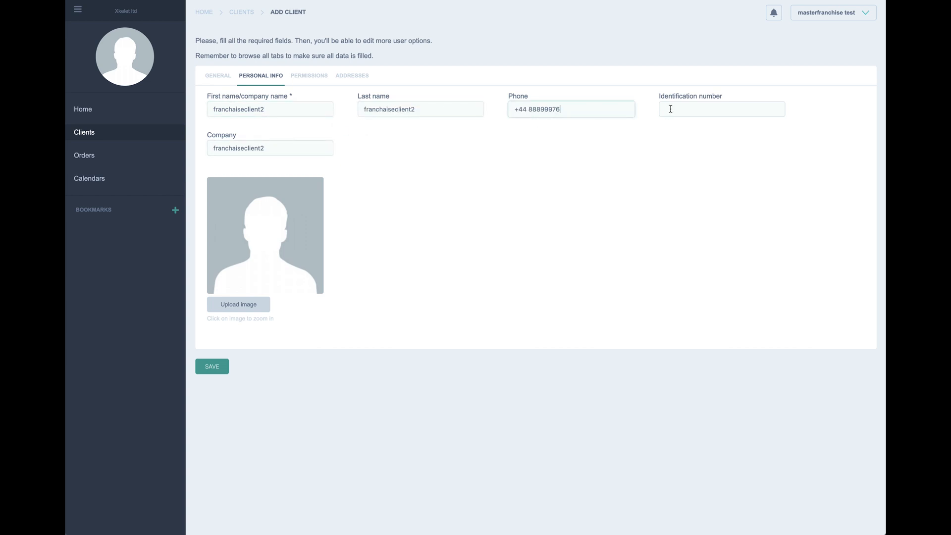
pyautogui.click(667, 105)
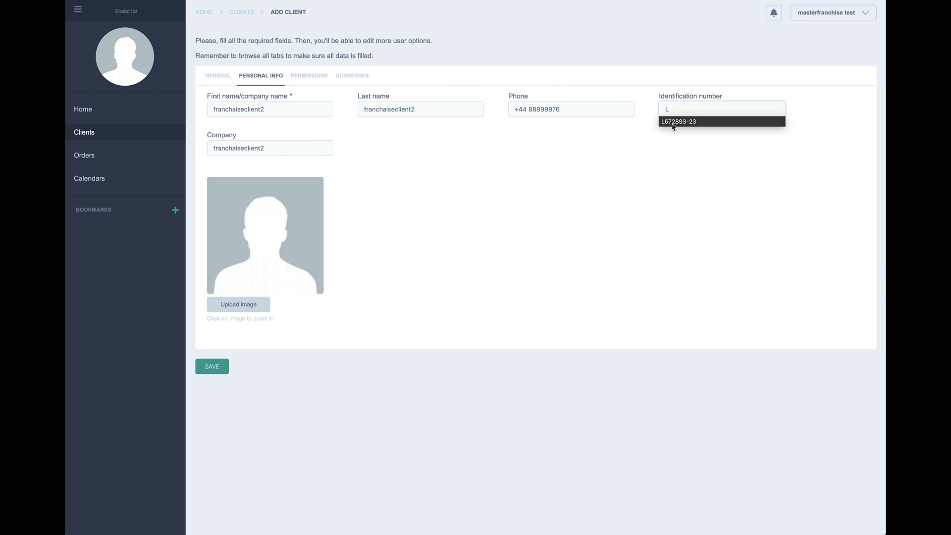
pyautogui.click(665, 120)
pyautogui.click(310, 76)
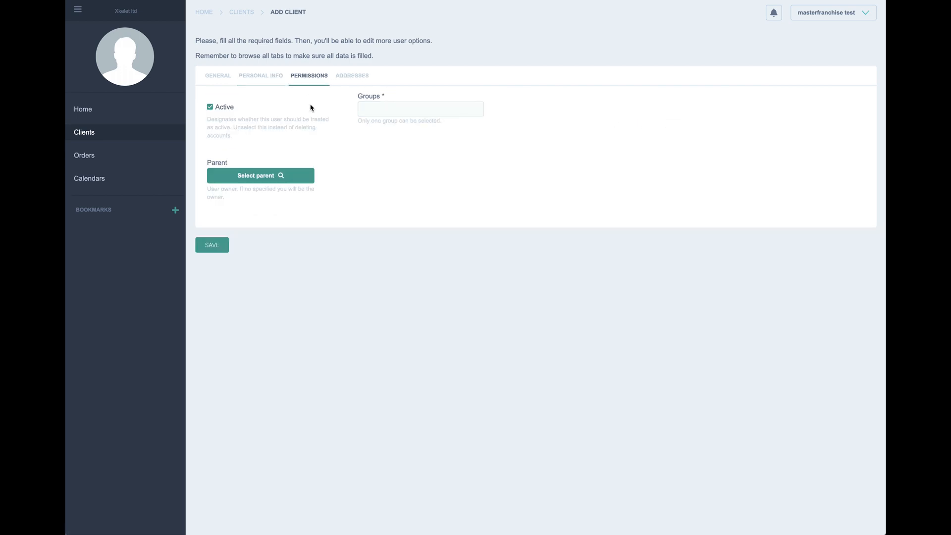
# Step: Set masterfranchise test as the parent client and assign the Franchise client group
pyautogui.click(256, 182)
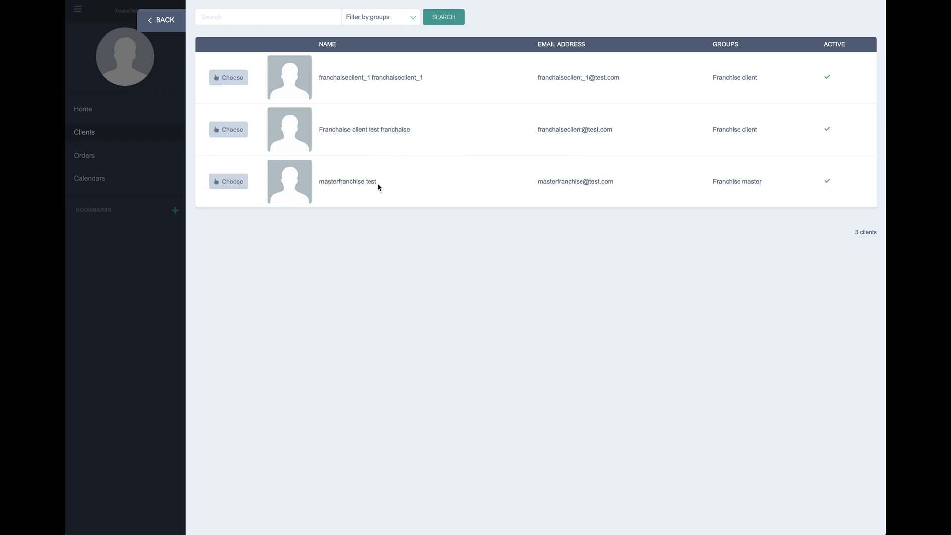
pyautogui.moveTo(378, 187); pyautogui.dragTo(319, 183)
pyautogui.click(232, 182)
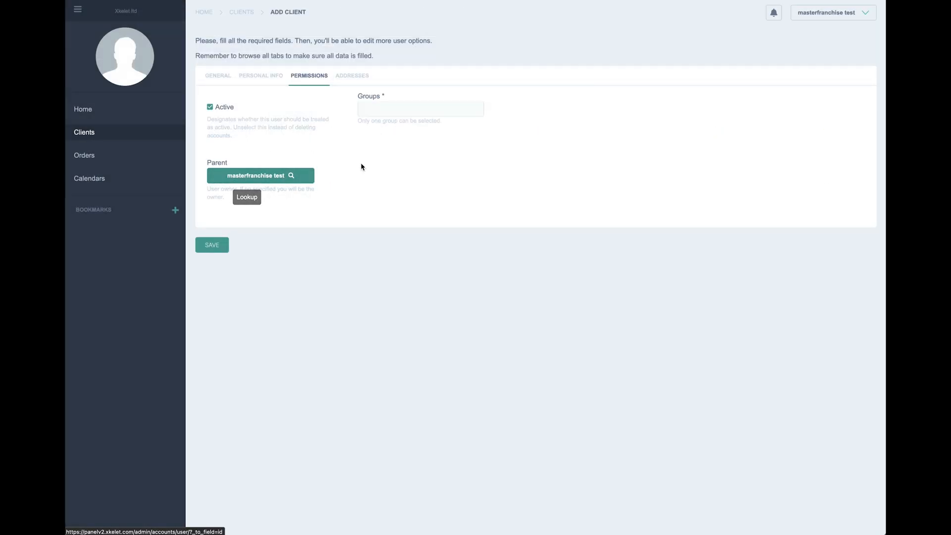
pyautogui.click(385, 107)
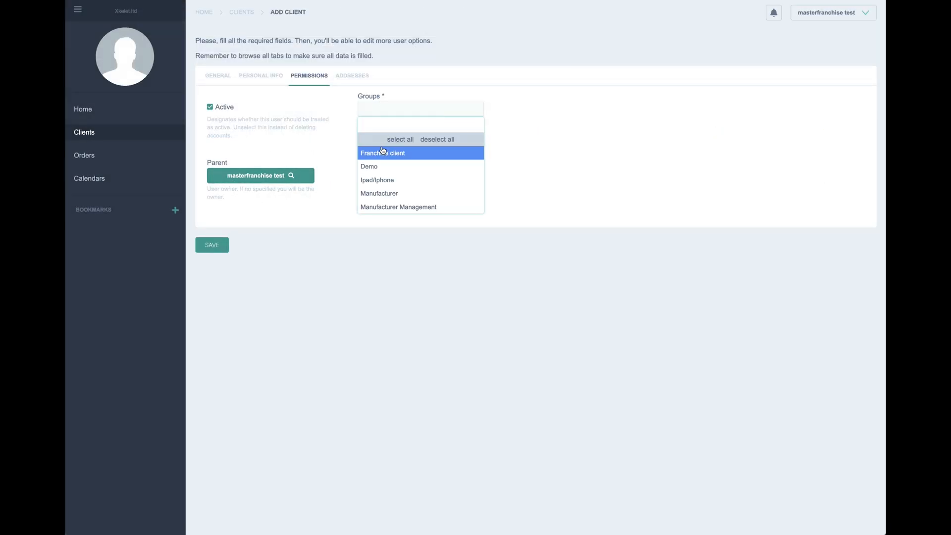
pyautogui.click(395, 158)
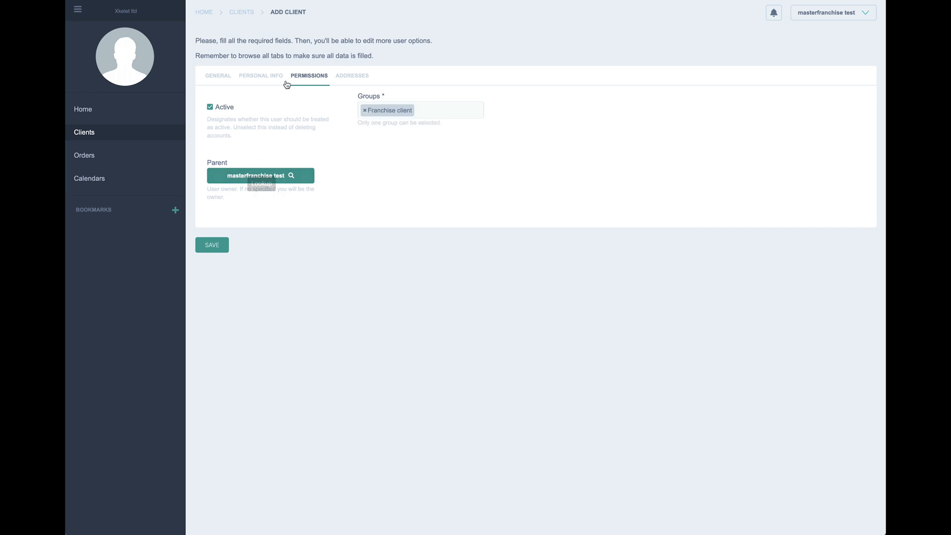
pyautogui.click(353, 75)
pyautogui.click(241, 97)
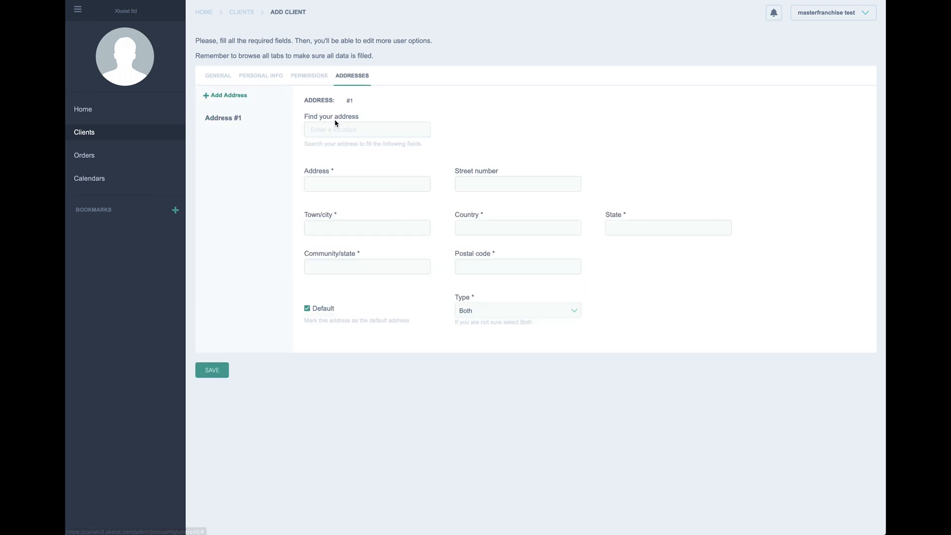
pyautogui.click(343, 126)
pyautogui.write('Ba')
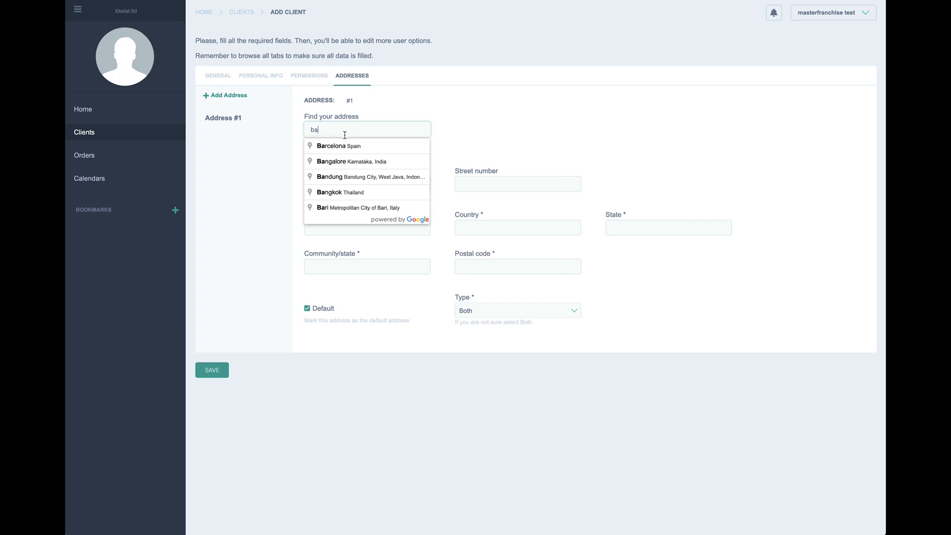
pyautogui.click(344, 151)
pyautogui.click(339, 183)
pyautogui.write('c')
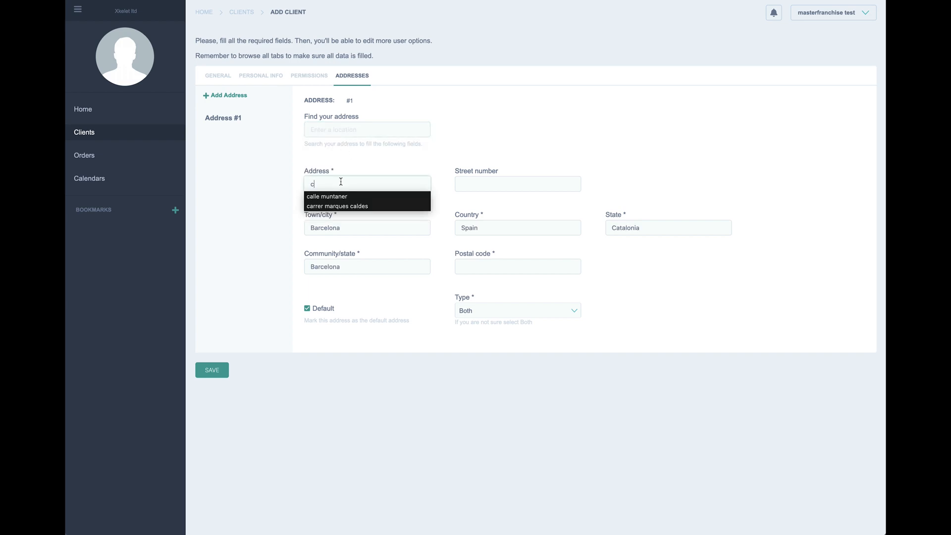
pyautogui.click(355, 194)
pyautogui.click(459, 181)
pyautogui.write('12')
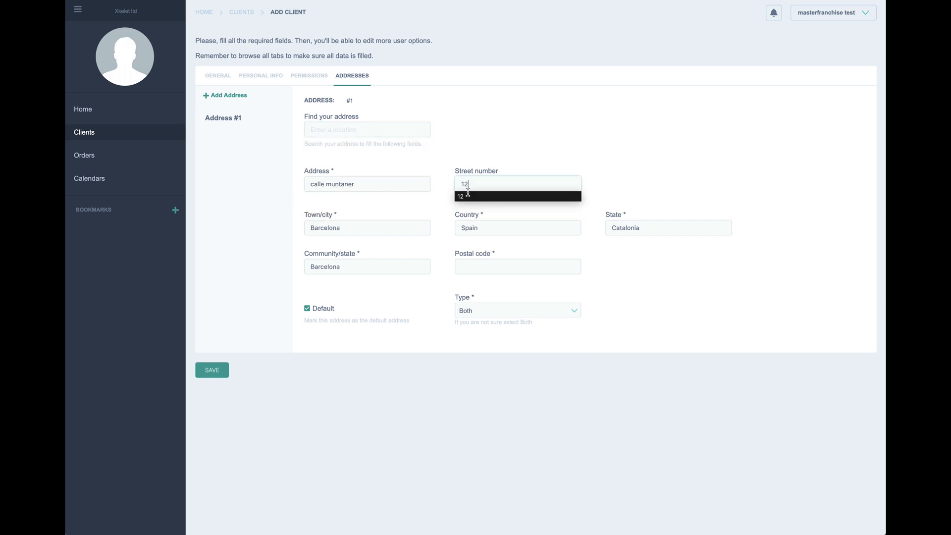
pyautogui.click(493, 266)
pyautogui.write('0')
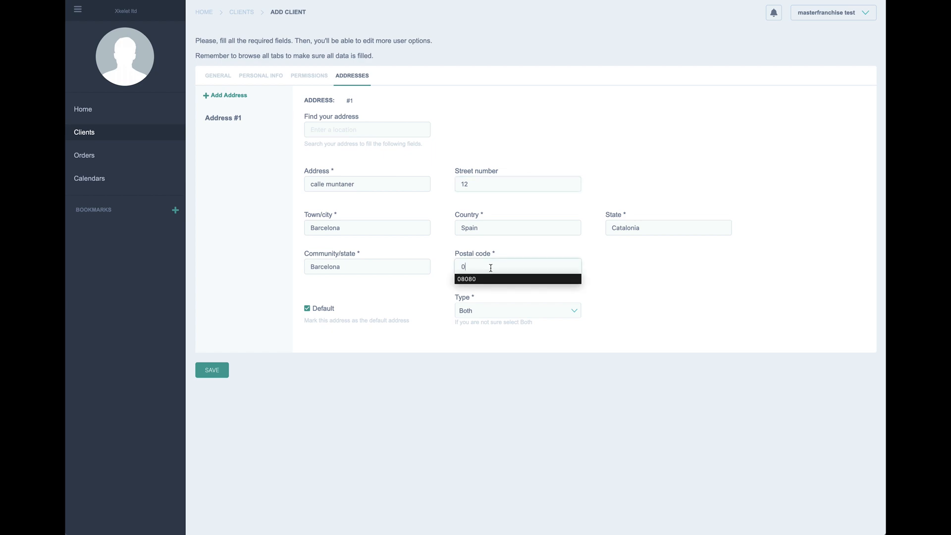
pyautogui.click(480, 275)
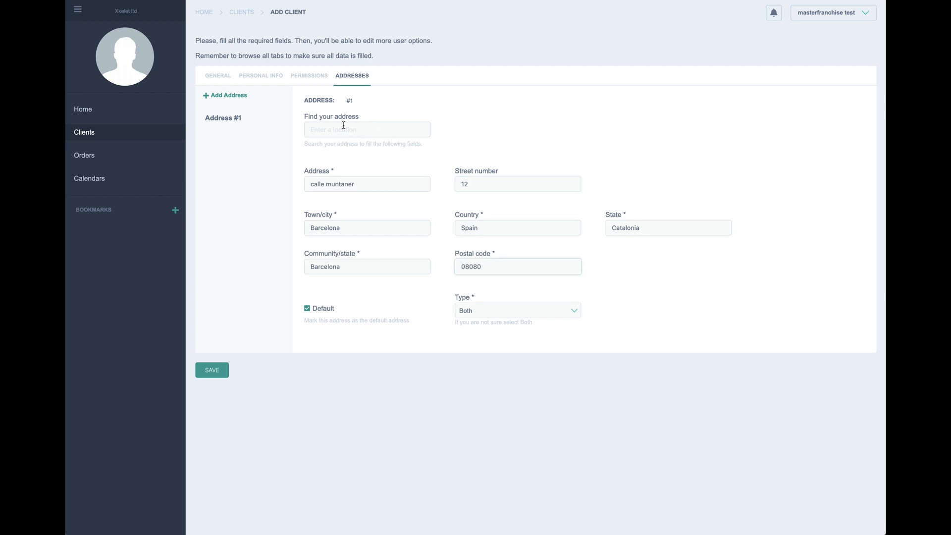
pyautogui.click(212, 370)
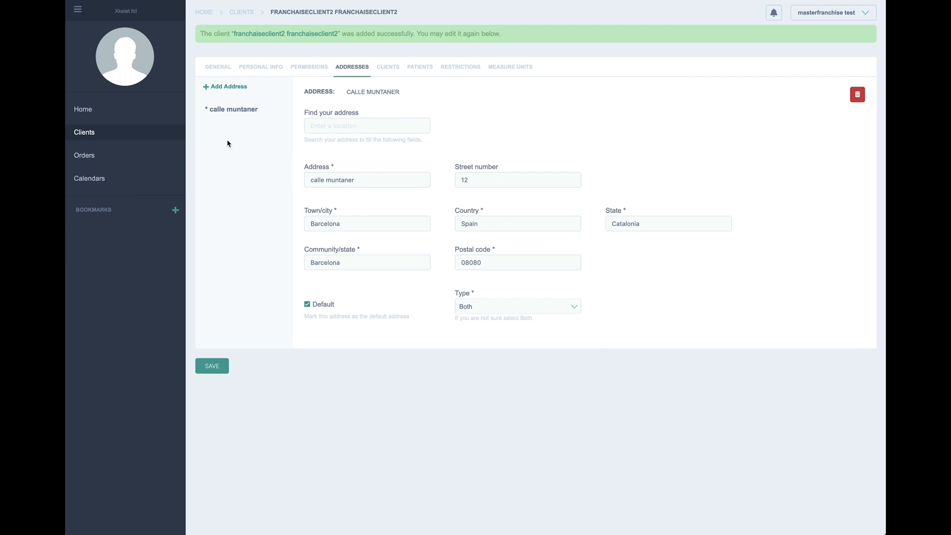
pyautogui.click(83, 135)
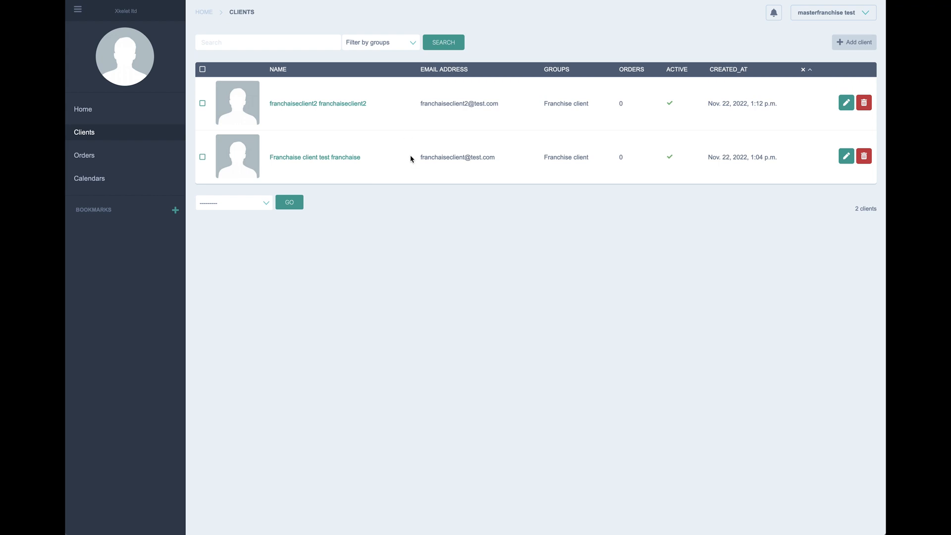
# Step: Start another client with the iphone_2 e-mail address, and copy the iphone_2 part of the e-mail
pyautogui.click(852, 42)
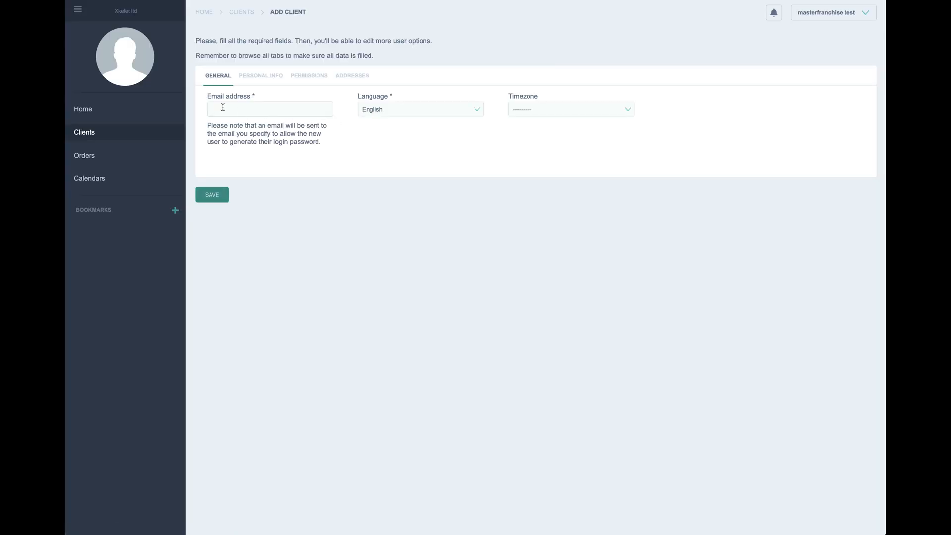
pyautogui.click(223, 107)
pyautogui.write('franchaiseclient2')
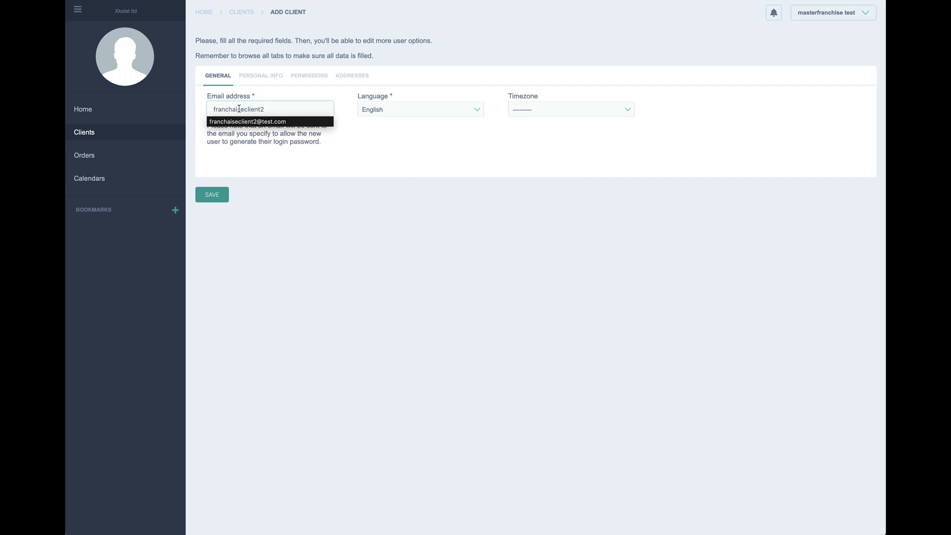
pyautogui.moveTo(267, 112); pyautogui.dragTo(203, 115)
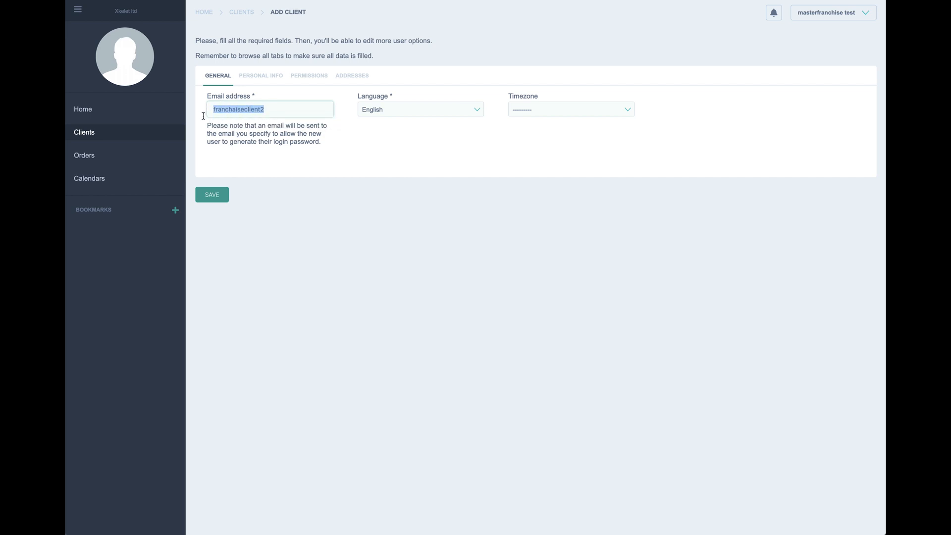
pyautogui.write('ip')
pyautogui.click(225, 126)
pyautogui.click(242, 110)
pyautogui.press('BackSpace')
pyautogui.write('2@test.com')
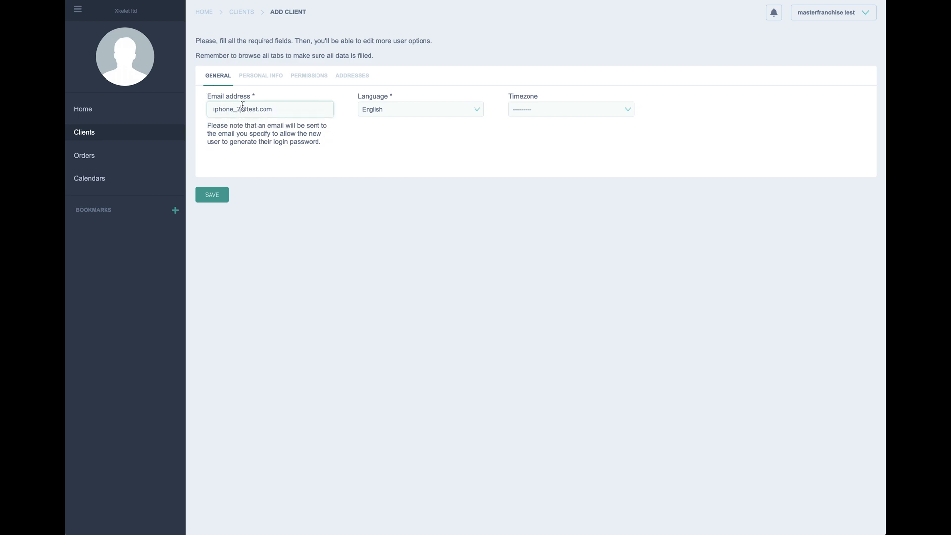
pyautogui.moveTo(242, 107); pyautogui.dragTo(203, 118)
pyautogui.hotkey('ctrl', 'c')
# Step: Fill in the first name, company and last name as iphone_2, and autofill the phone and identification number
pyautogui.click(260, 78)
pyautogui.click(257, 109)
pyautogui.hotkey('ctrl', 'v')
pyautogui.click(261, 148)
pyautogui.hotkey('ctrl', 'v')
pyautogui.click(391, 108)
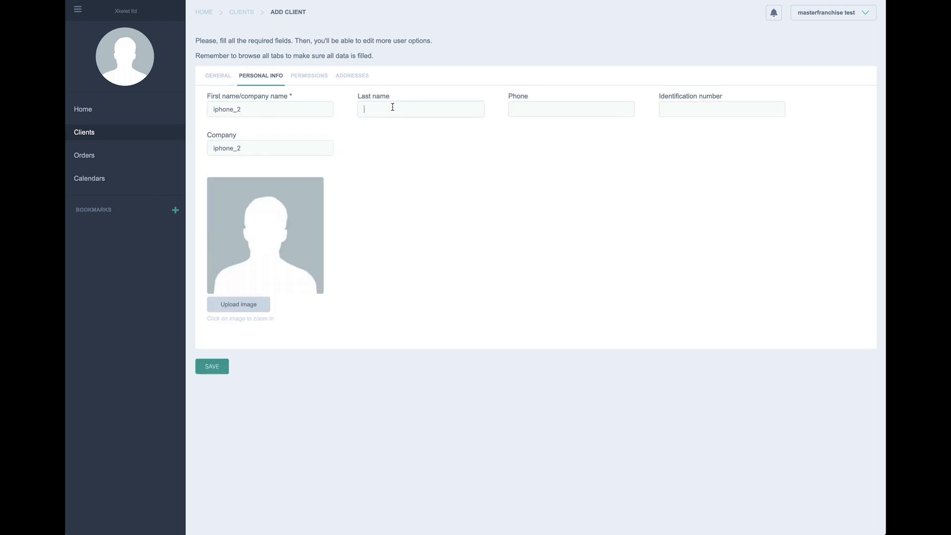
pyautogui.hotkey('ctrl', 'v')
pyautogui.click(530, 112)
pyautogui.write('+')
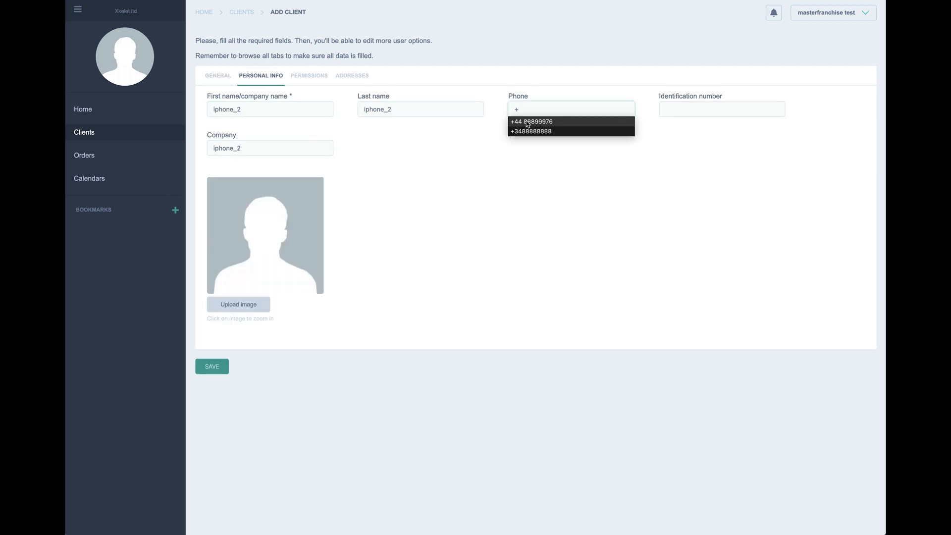
pyautogui.click(550, 122)
pyautogui.click(676, 106)
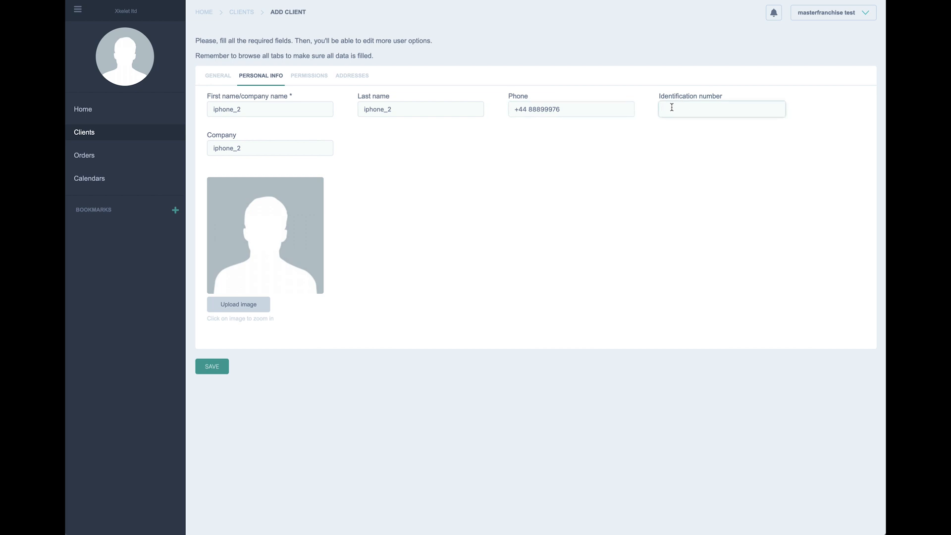
pyautogui.write('L')
pyautogui.click(671, 121)
pyautogui.click(312, 77)
# Step: Make franchiseclient2 the parent client and assign the Ipad/Iphone group
pyautogui.click(280, 175)
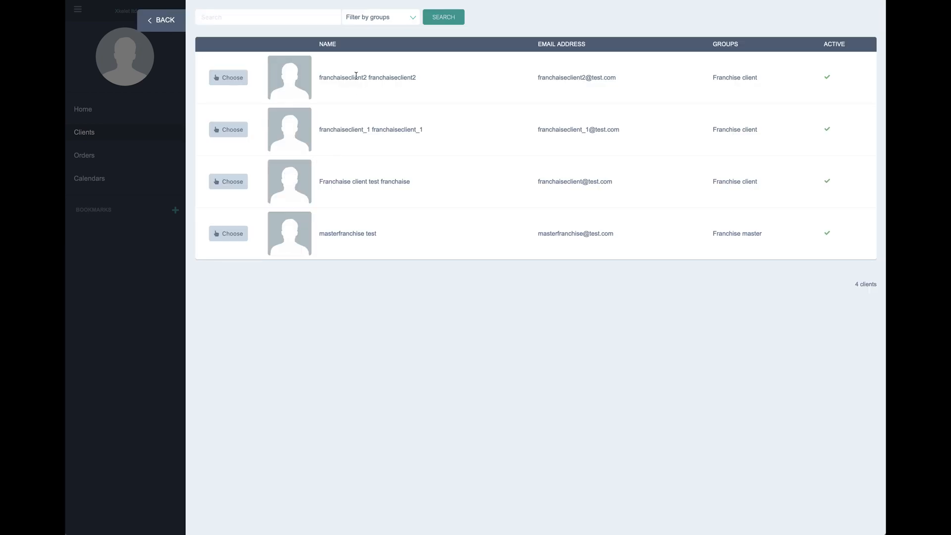
pyautogui.moveTo(320, 79); pyautogui.dragTo(420, 78)
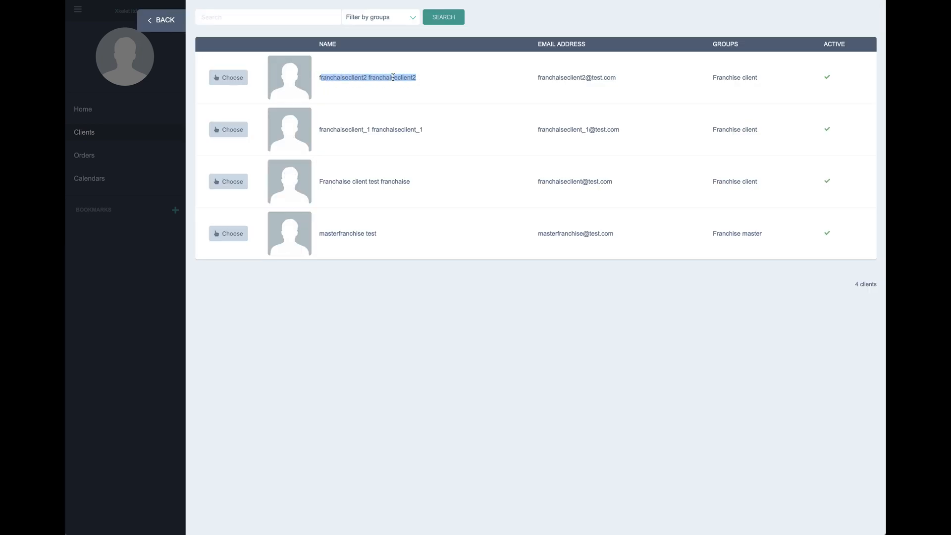
pyautogui.click(234, 78)
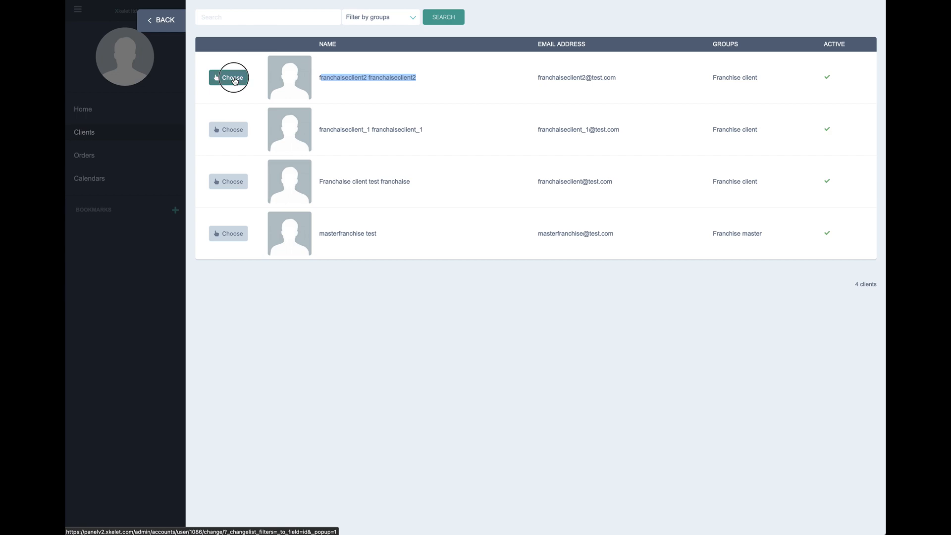
pyautogui.click(394, 107)
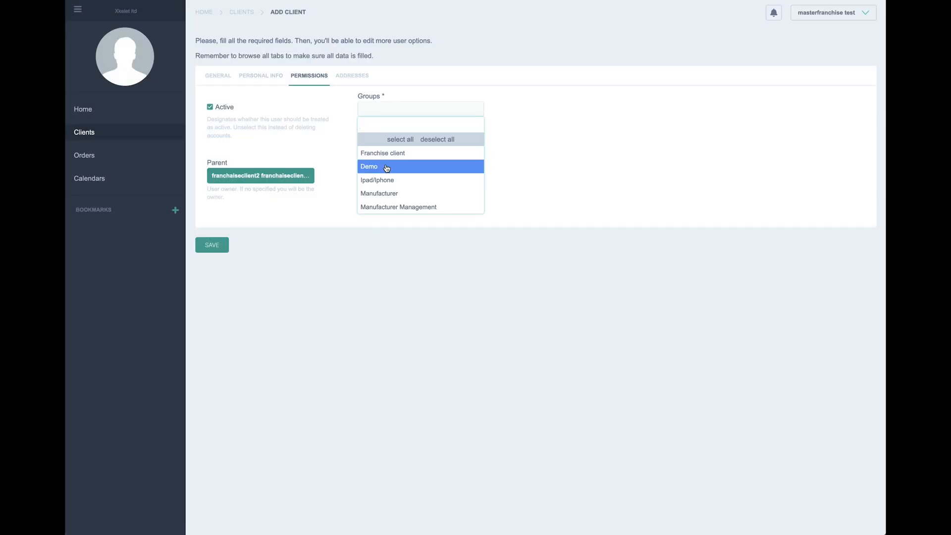
pyautogui.click(386, 184)
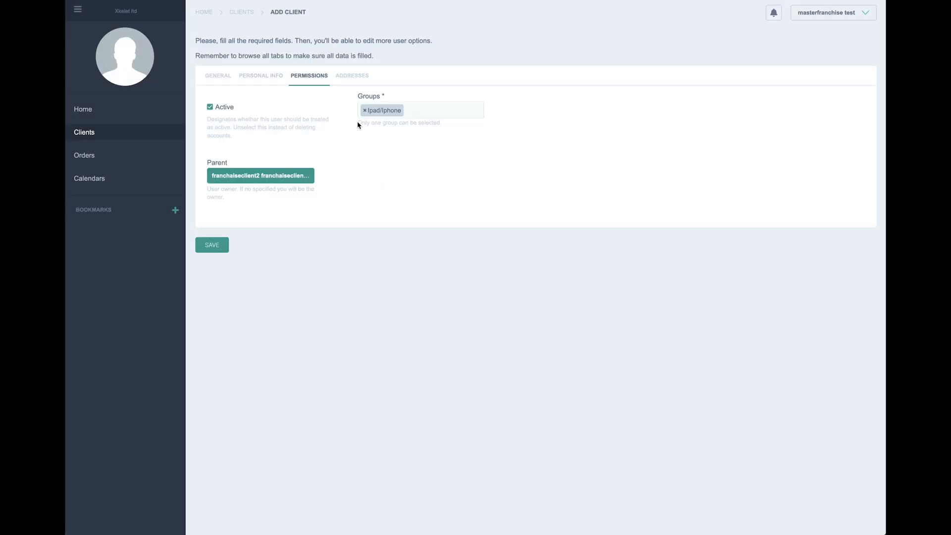
pyautogui.click(346, 77)
pyautogui.click(245, 97)
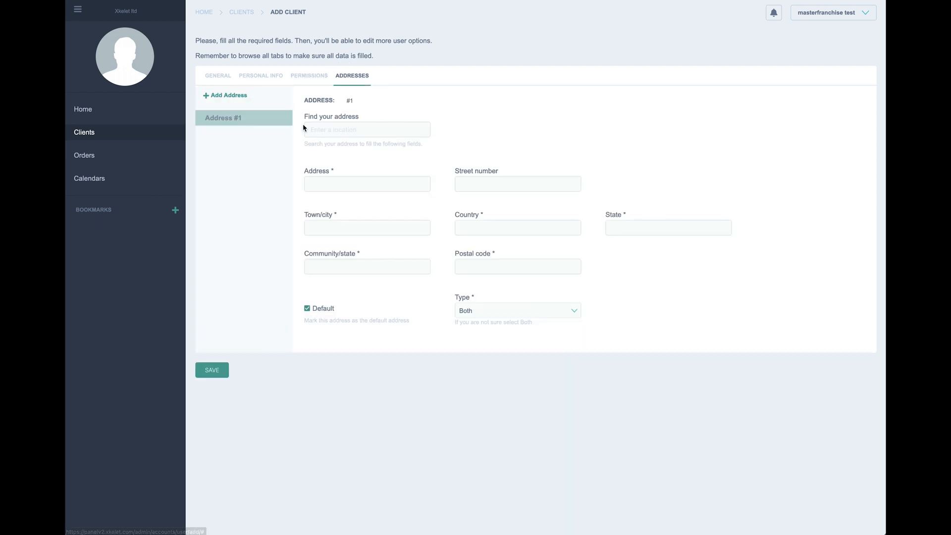
pyautogui.click(332, 130)
pyautogui.write('b')
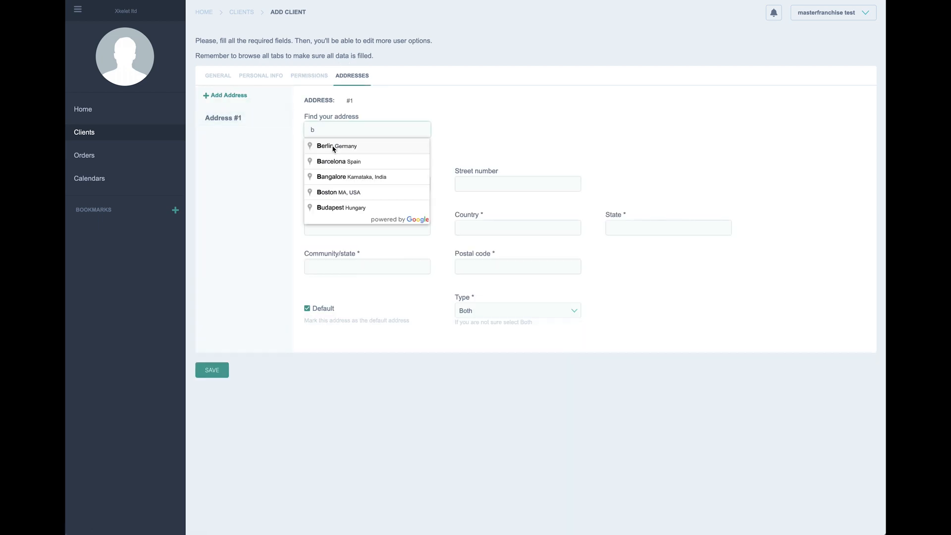
pyautogui.write('ar')
pyautogui.click(334, 145)
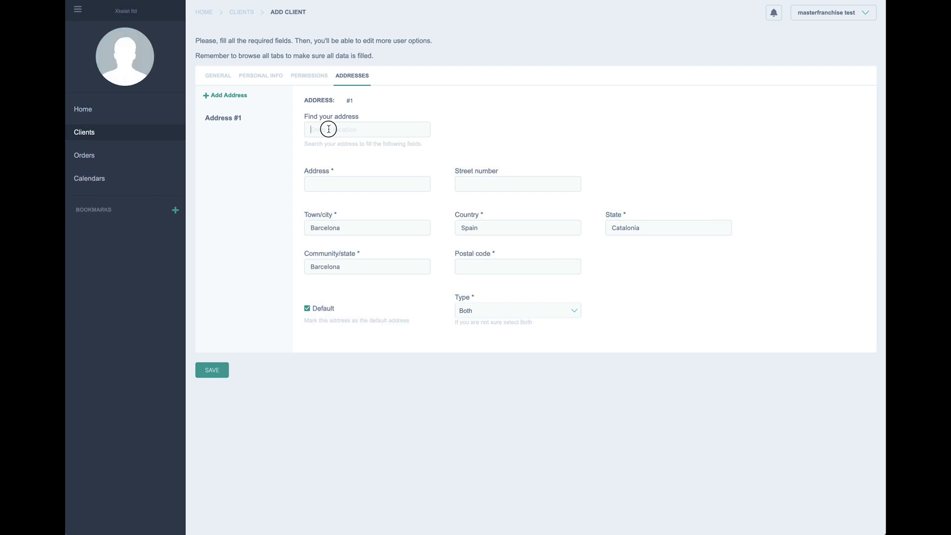
pyautogui.write('ba')
pyautogui.click(331, 144)
pyautogui.write('c')
pyautogui.click(340, 196)
pyautogui.write('12')
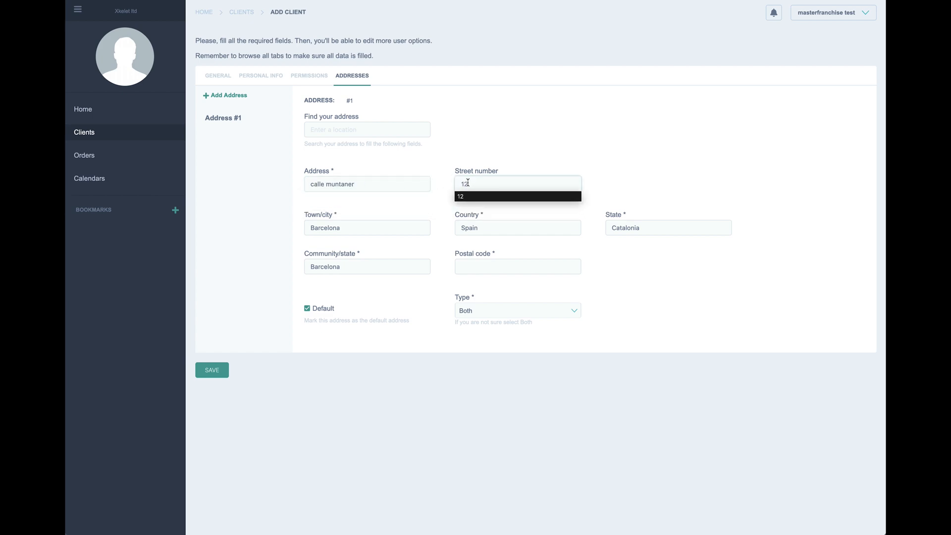
pyautogui.click(542, 268)
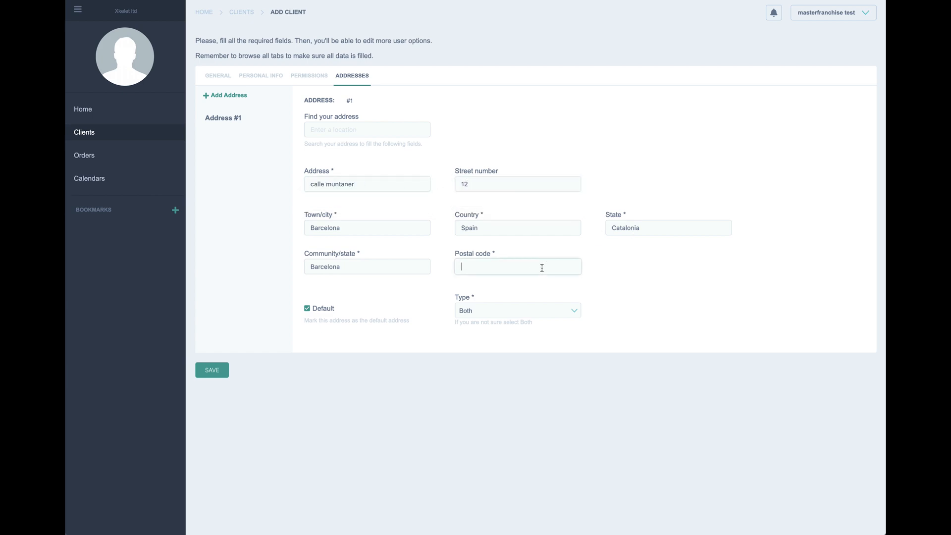
pyautogui.click(542, 268)
pyautogui.click(510, 280)
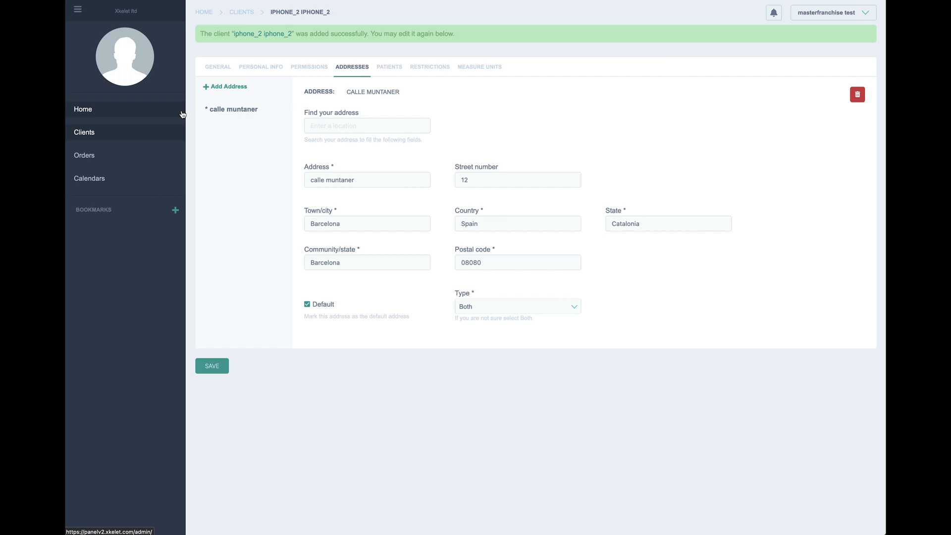
# Step: Begin a new client from the Clients list with a manofacturer e-mail, adding 2 before the @
pyautogui.click(92, 137)
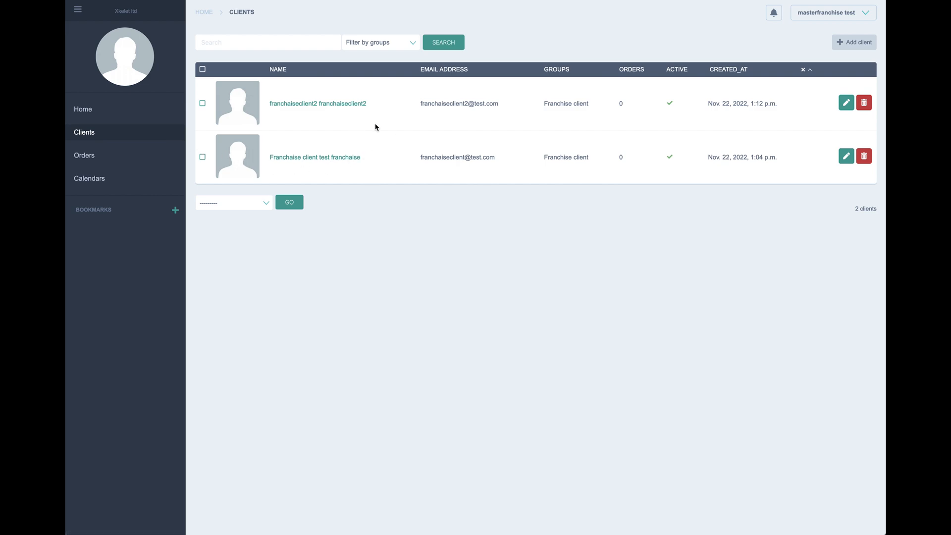
pyautogui.click(839, 49)
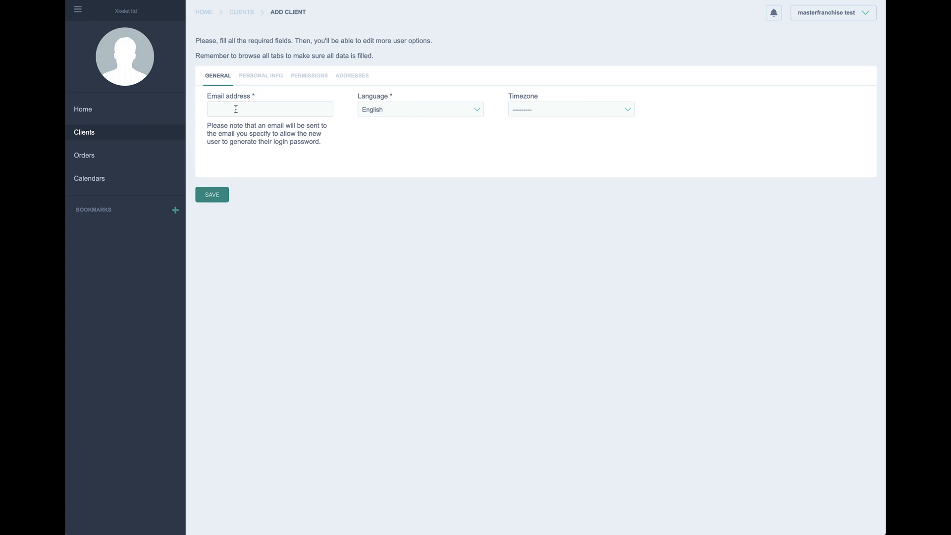
pyautogui.click(236, 109)
pyautogui.write('m')
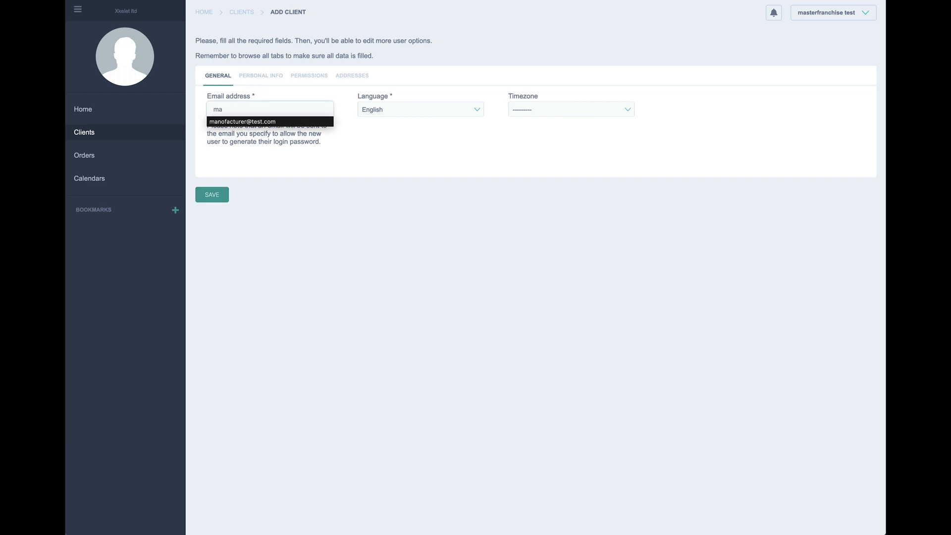
pyautogui.write('a')
pyautogui.click(250, 122)
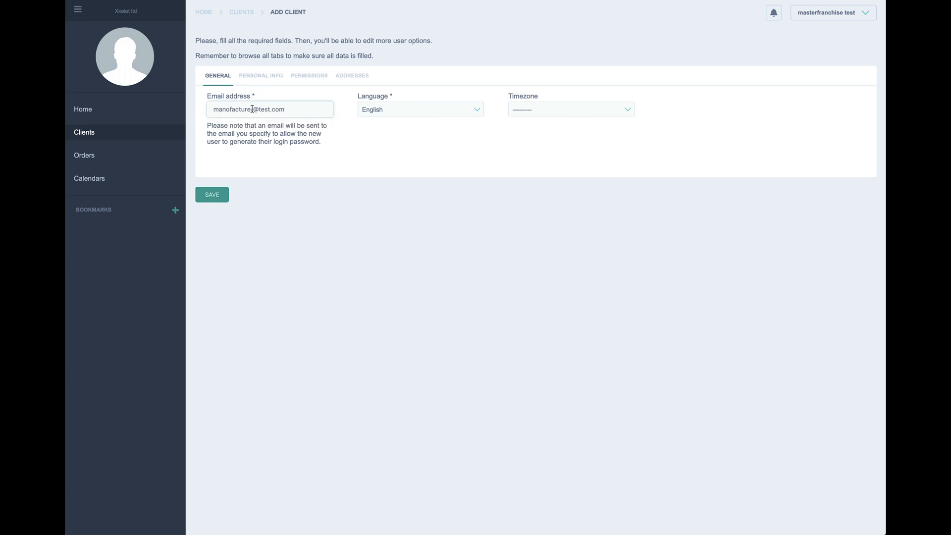
pyautogui.click(256, 109)
pyautogui.click(251, 108)
pyautogui.click(256, 109)
pyautogui.write('2')
pyautogui.moveTo(258, 109); pyautogui.dragTo(212, 108)
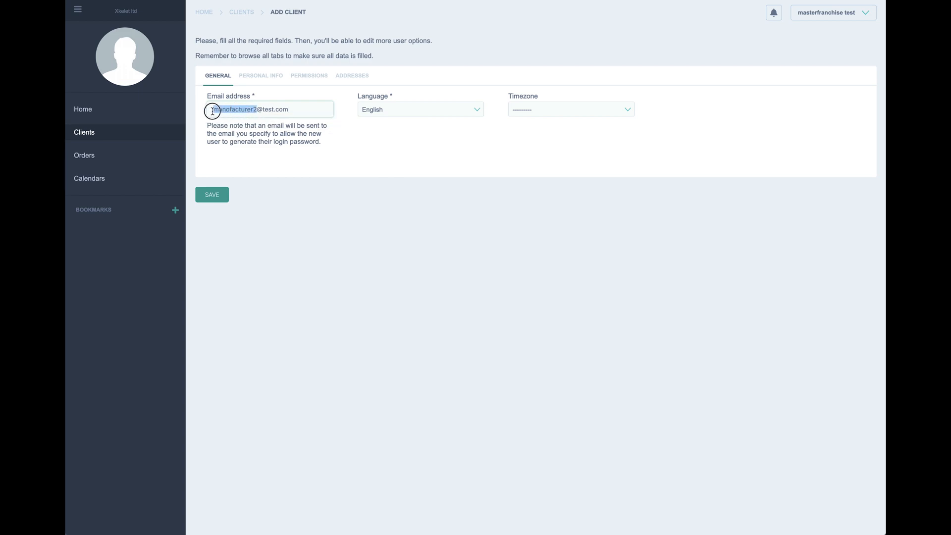
pyautogui.click(252, 83)
# Step: Paste manofacturer2 as the first name, company and last name, and autofill the phone and identification number
pyautogui.click(257, 109)
pyautogui.hotkey('ctrl', 'v')
pyautogui.click(263, 147)
pyautogui.hotkey('ctrl', 'v')
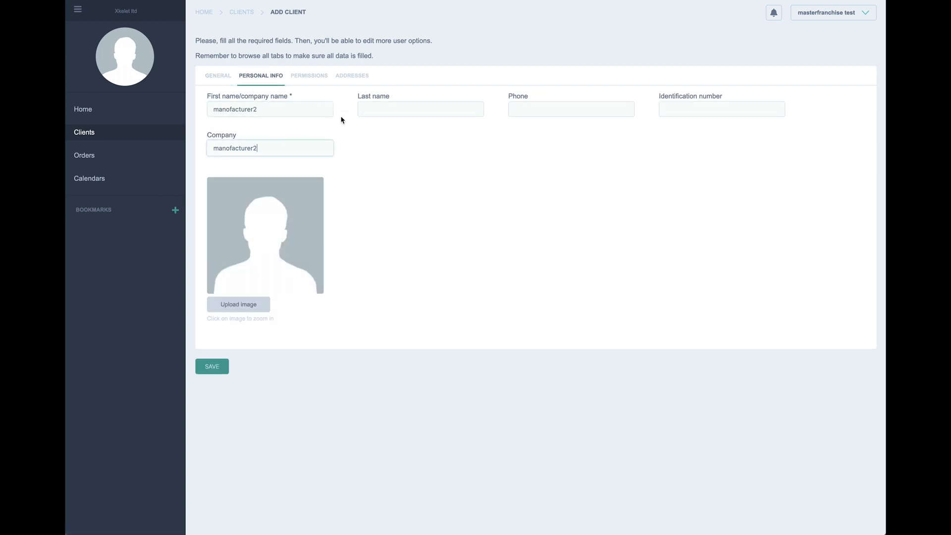
pyautogui.click(376, 104)
pyautogui.hotkey('ctrl', 'v')
pyautogui.click(521, 111)
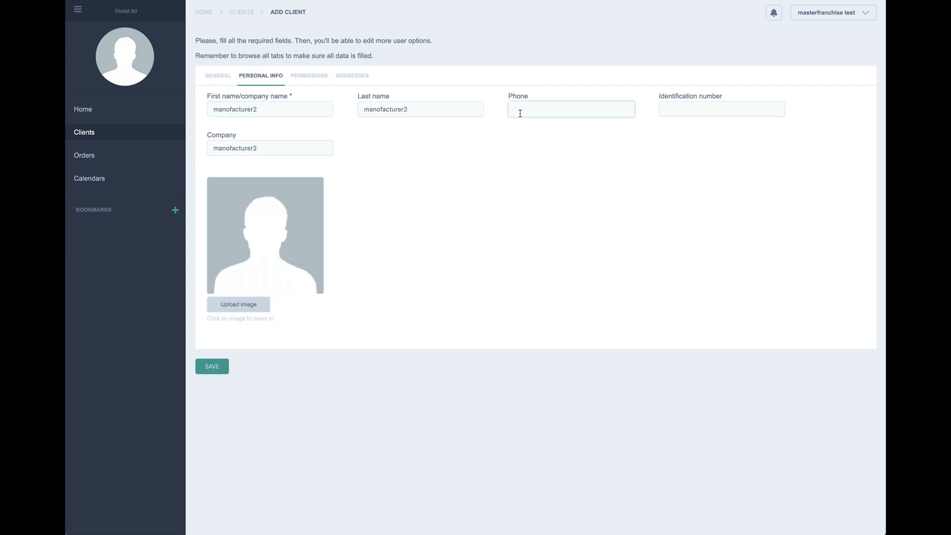
pyautogui.write('+')
pyautogui.click(525, 128)
pyautogui.click(697, 106)
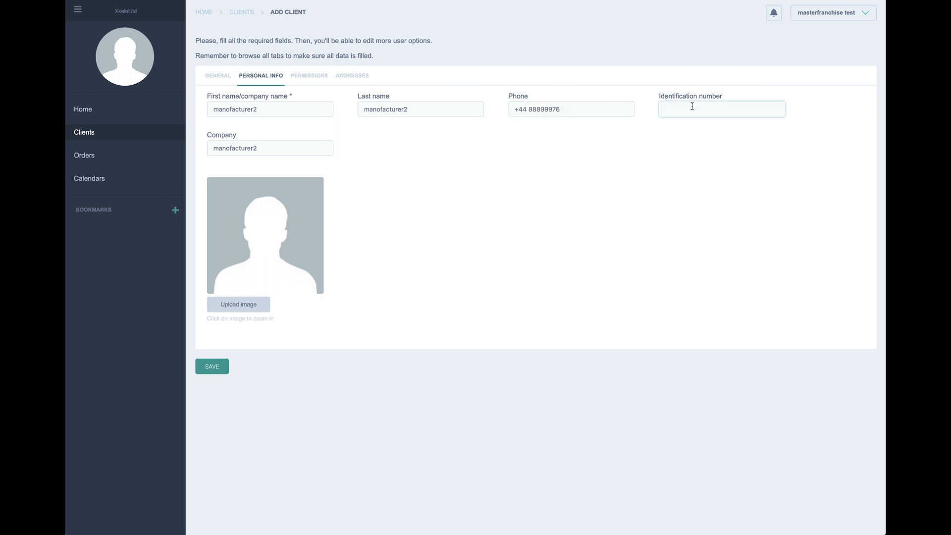
pyautogui.write('L')
pyautogui.click(694, 121)
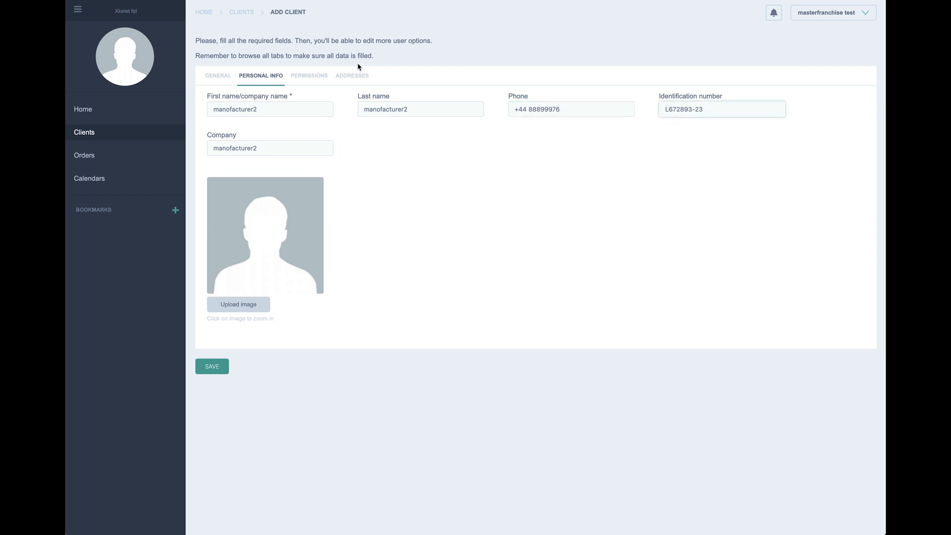
# Step: Set masterfranchise test as the parent and assign the Manufacturer group
pyautogui.click(309, 76)
pyautogui.click(259, 171)
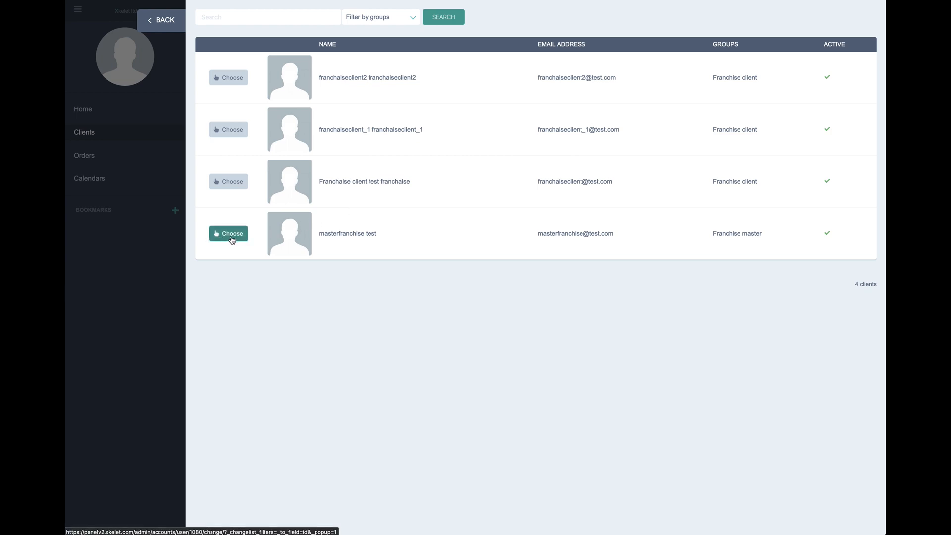
pyautogui.click(231, 240)
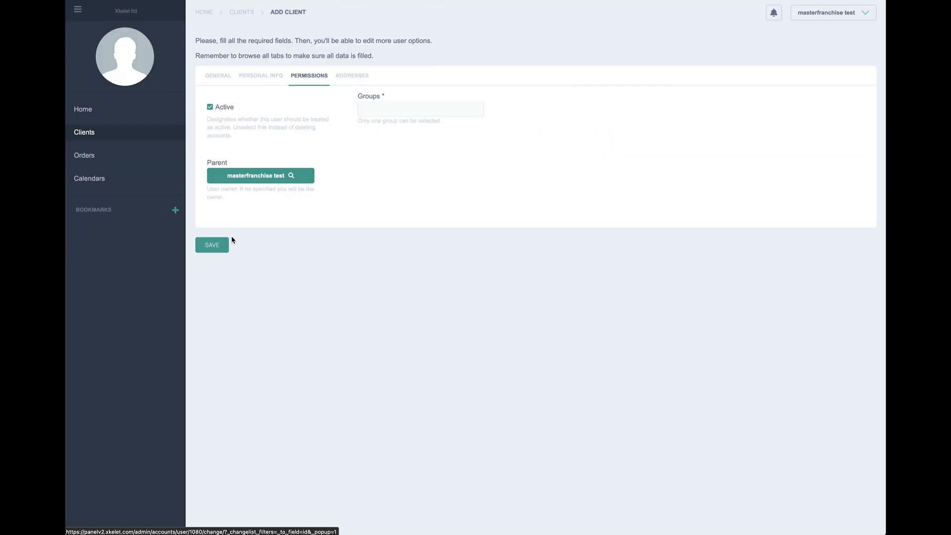
pyautogui.click(377, 113)
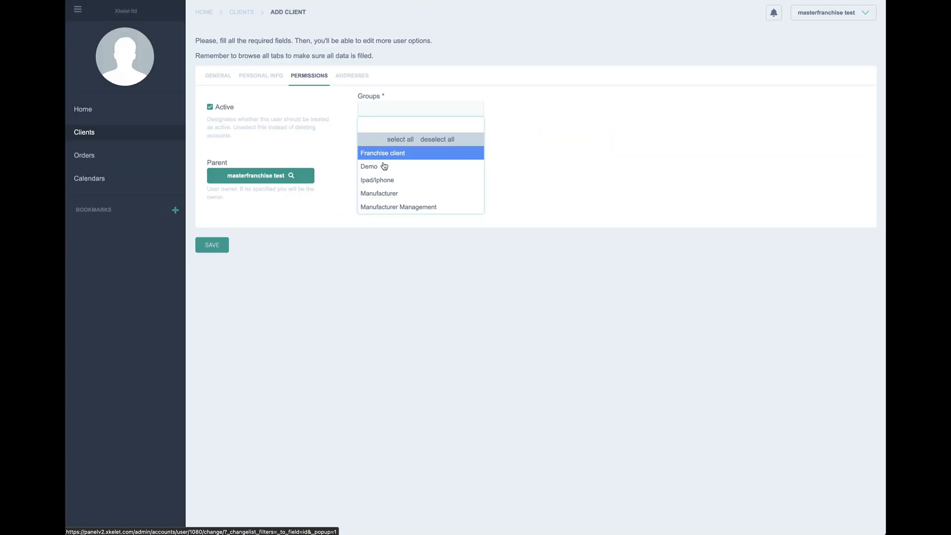
pyautogui.click(384, 195)
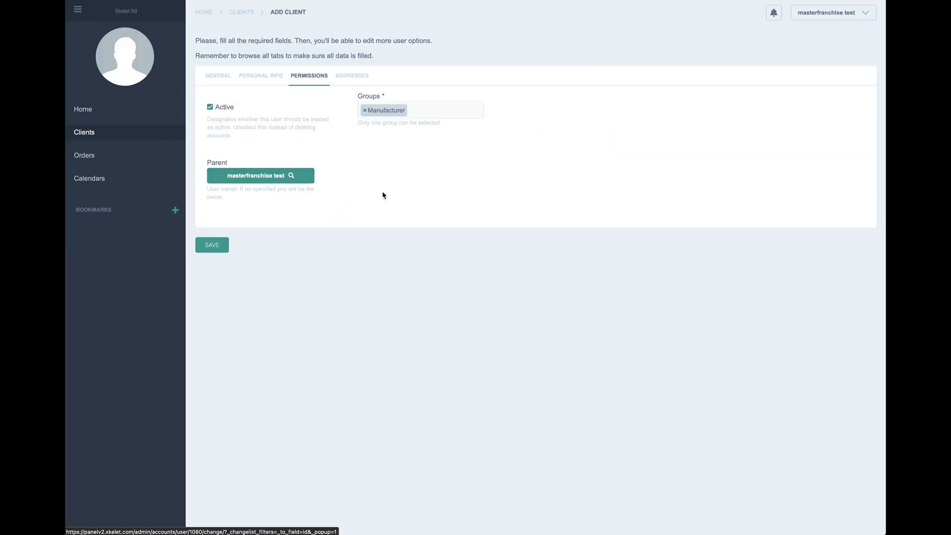
pyautogui.click(349, 77)
pyautogui.click(225, 96)
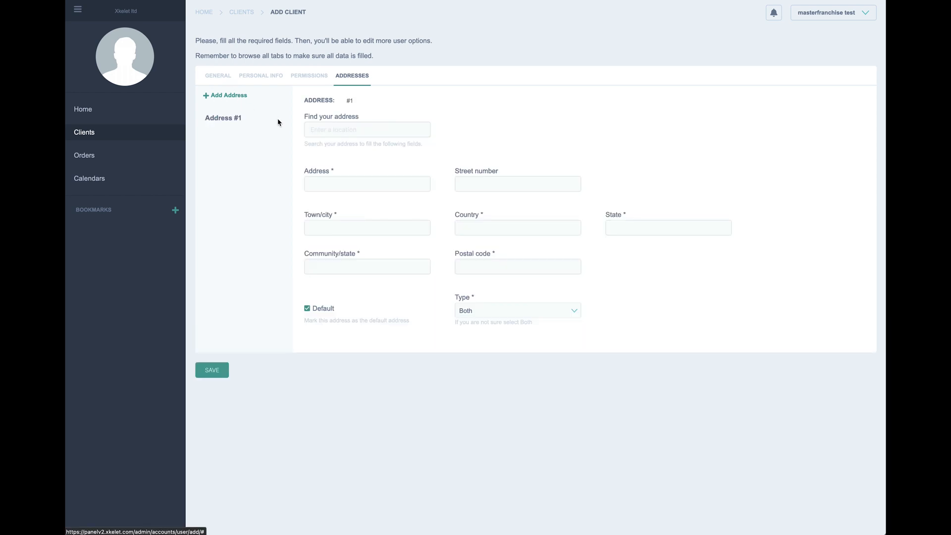
pyautogui.click(320, 125)
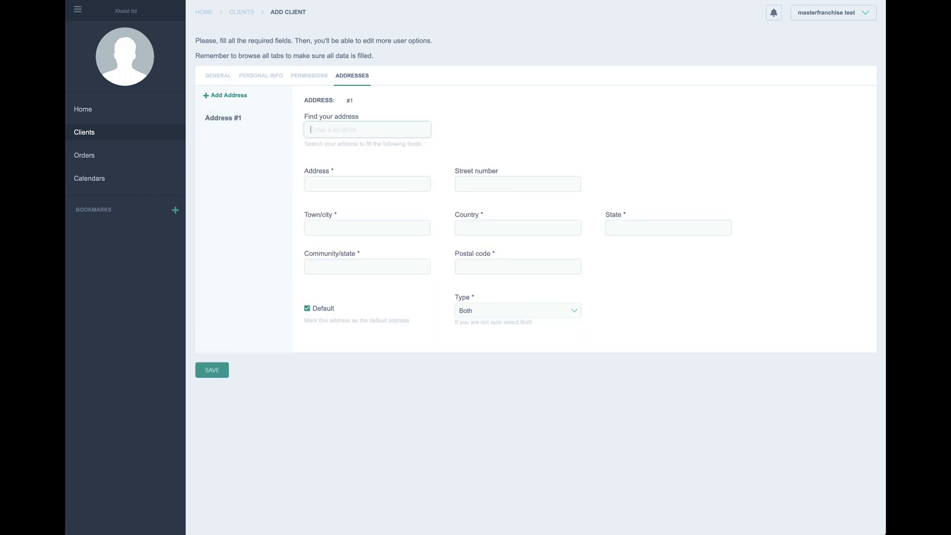
pyautogui.write('barc')
pyautogui.click(330, 145)
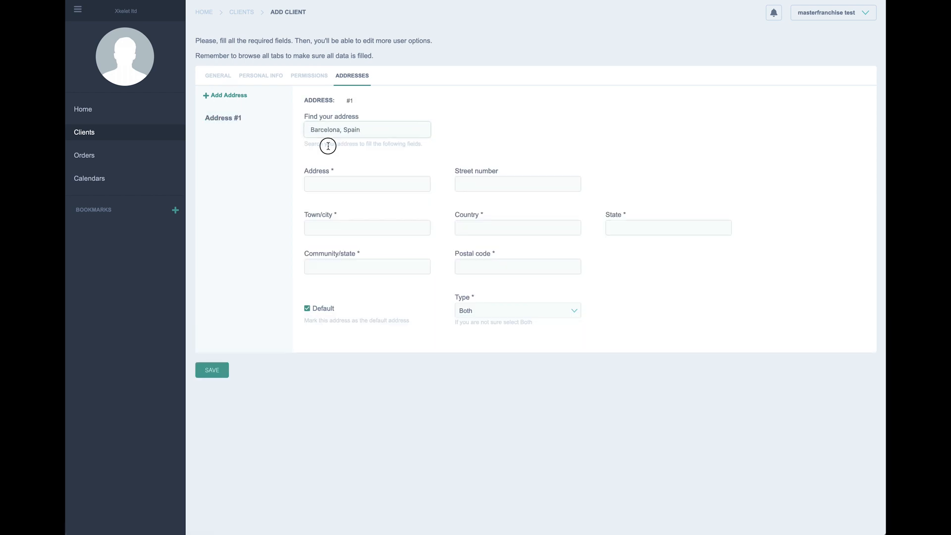
pyautogui.click(360, 181)
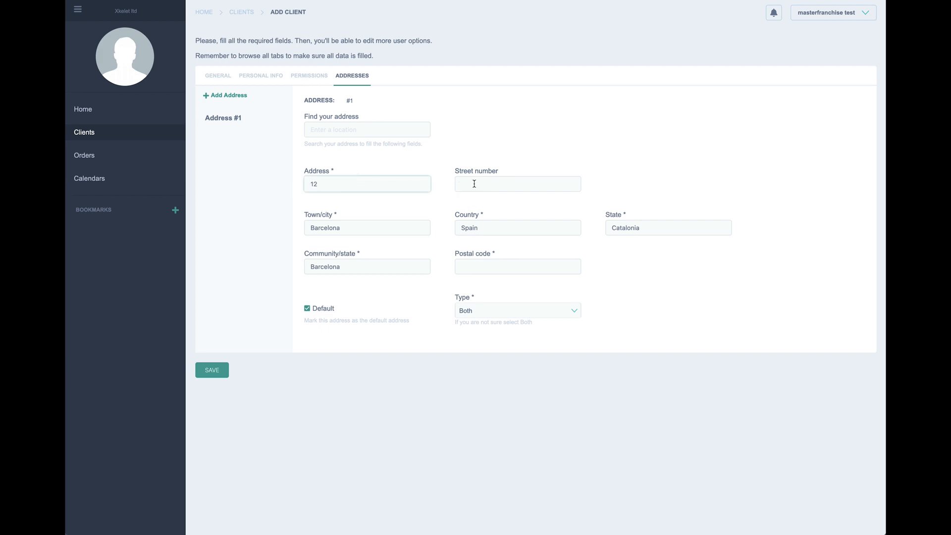
pyautogui.write('12')
pyautogui.moveTo(333, 184); pyautogui.dragTo(295, 183)
pyautogui.write('c')
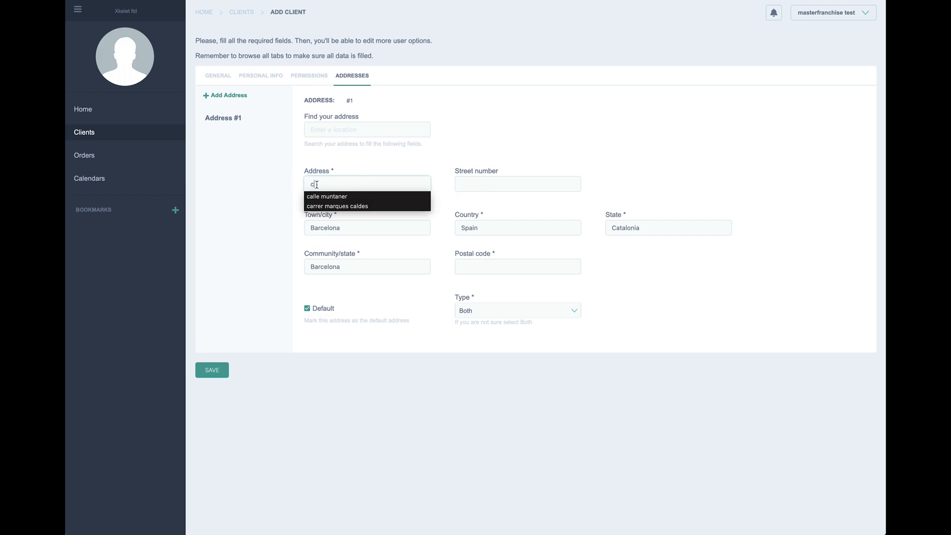
pyautogui.click(338, 198)
pyautogui.click(473, 183)
pyautogui.write('12')
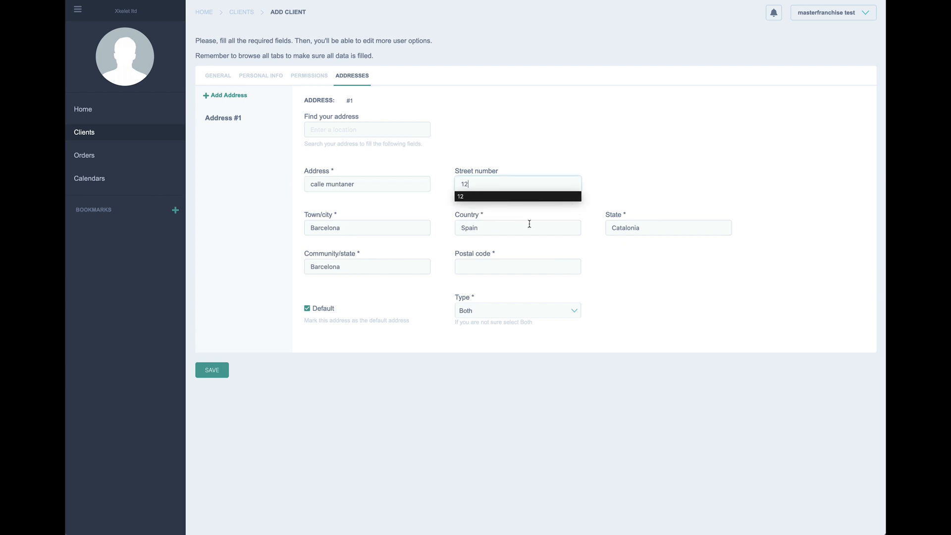
pyautogui.click(497, 266)
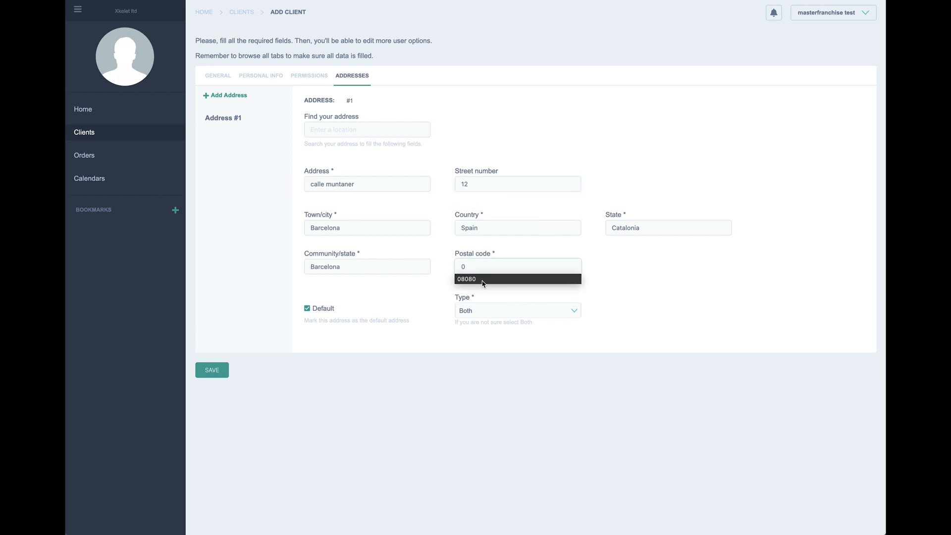
pyautogui.click(485, 278)
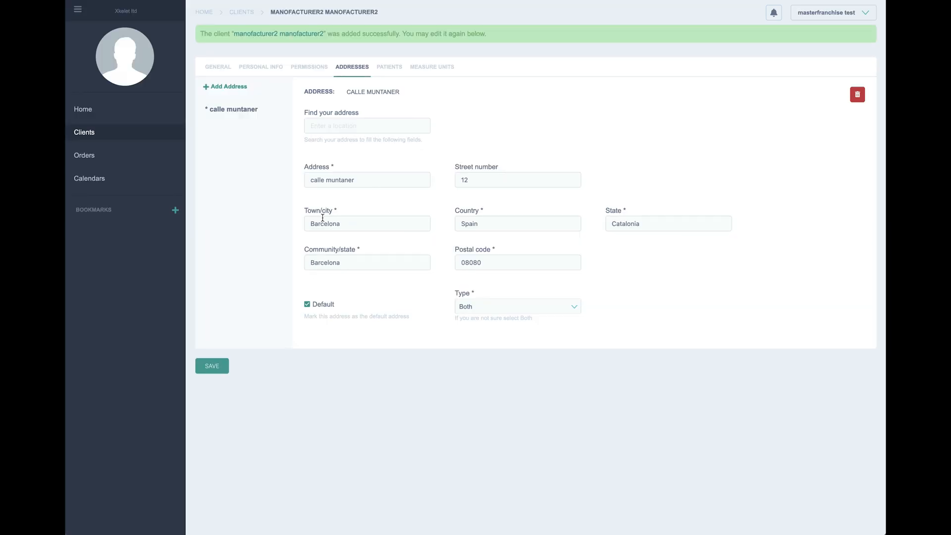
pyautogui.click(88, 133)
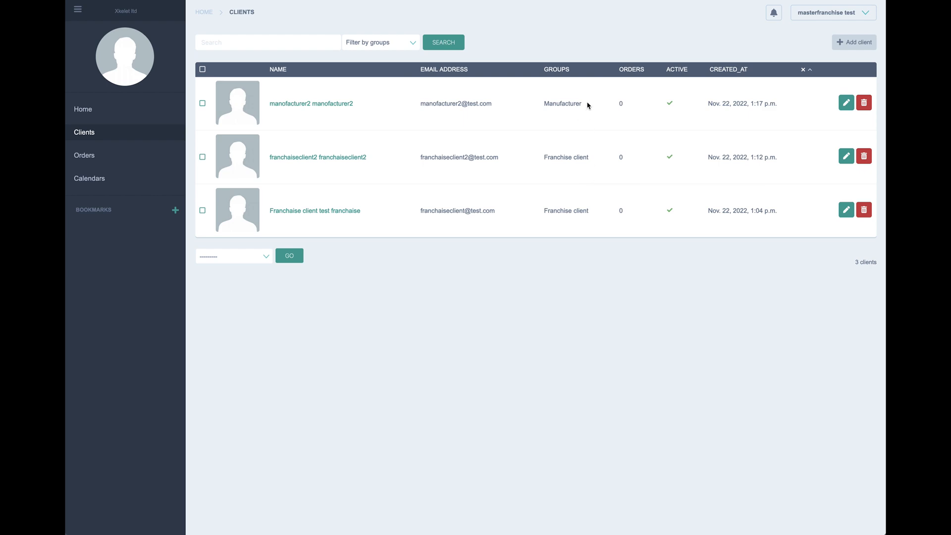
# Step: Check manofacturer2's Manufacturer group in the client list, then begin a ninth new client
pyautogui.moveTo(588, 106); pyautogui.dragTo(528, 100)
pyautogui.click(817, 9)
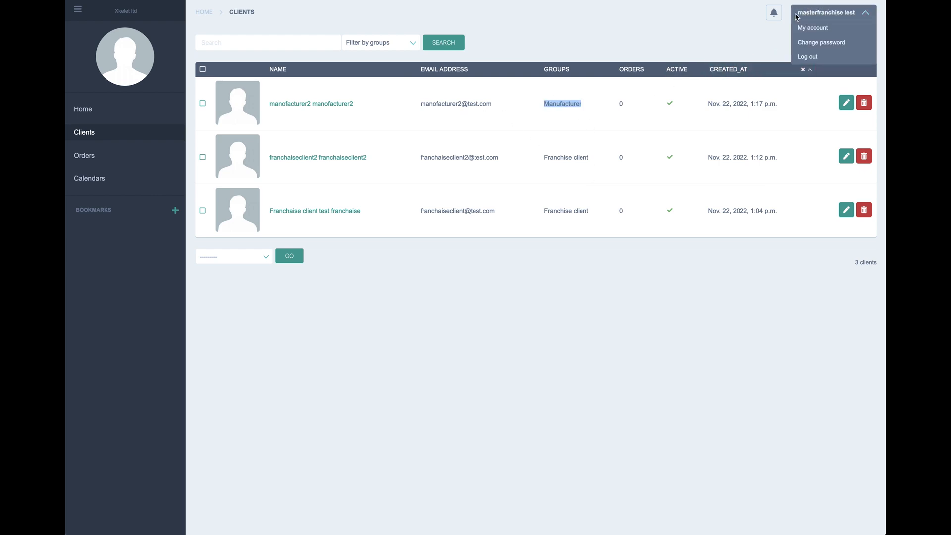
pyautogui.moveTo(799, 16); pyautogui.dragTo(858, 18)
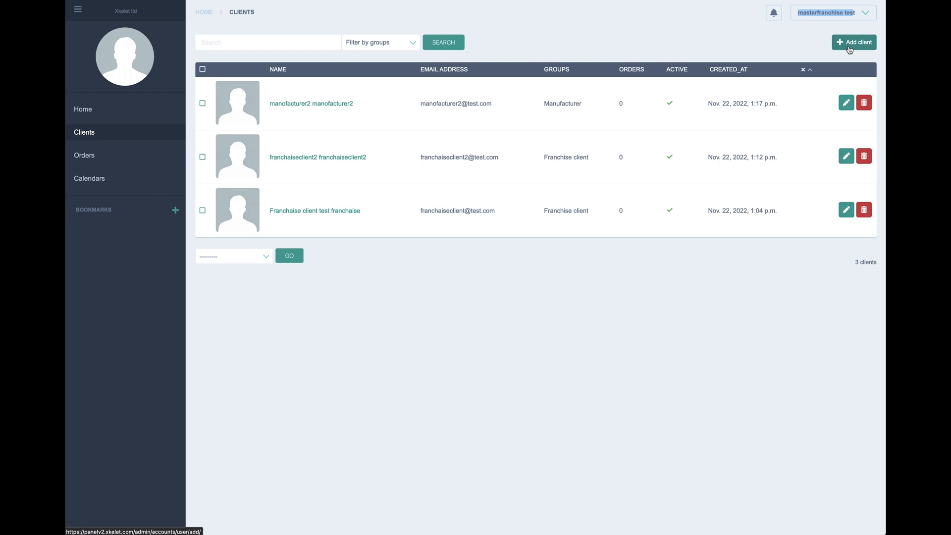
pyautogui.click(849, 49)
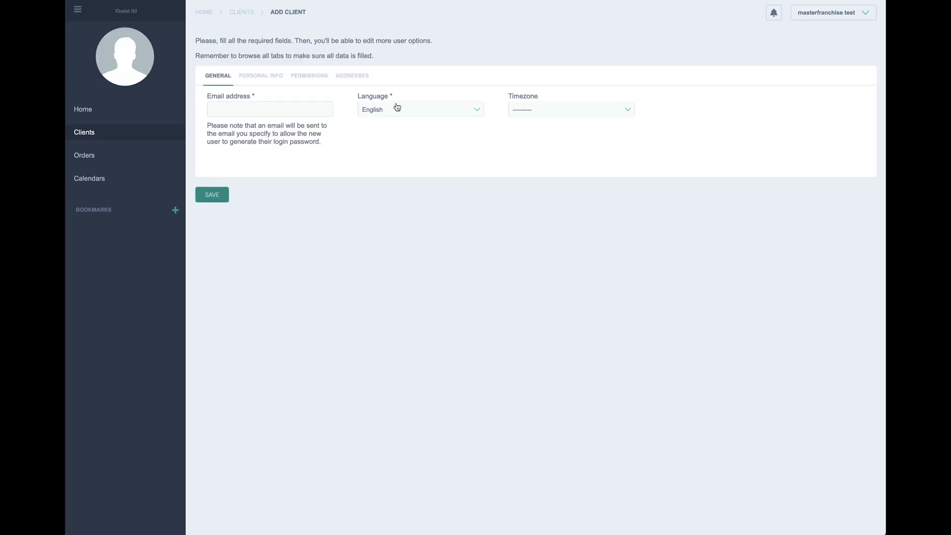
# Step: Fill in the client's email from a saved iphone address, changing its number from 2 to 3
pyautogui.click(272, 107)
pyautogui.write('i')
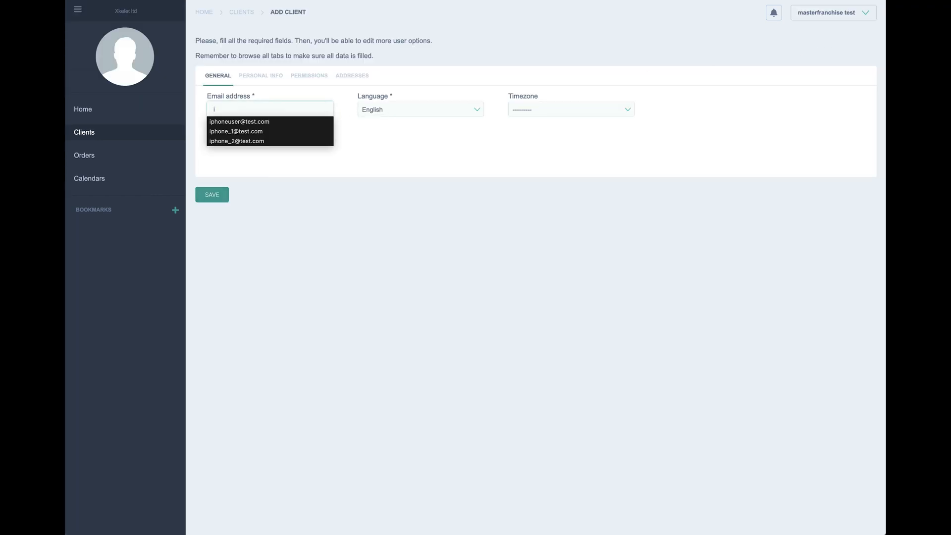
pyautogui.click(247, 142)
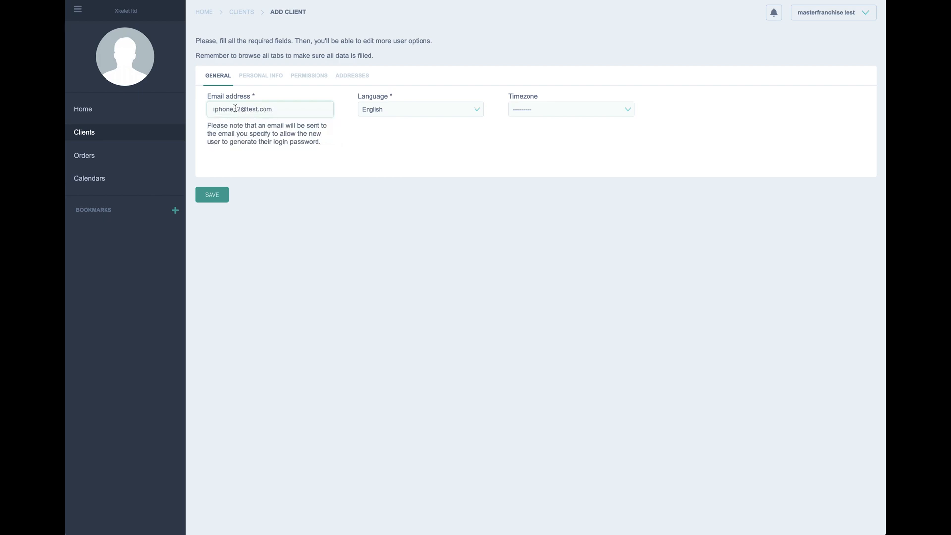
pyautogui.click(242, 109)
pyautogui.click(241, 109)
pyautogui.press('BackSpace')
pyautogui.write('3')
pyautogui.moveTo(241, 109); pyautogui.dragTo(213, 109)
pyautogui.hotkey('ctrl', 'c')
# Step: Set the first name, company and last name to iphone_3 in Personal Info
pyautogui.click(250, 78)
pyautogui.click(257, 106)
pyautogui.hotkey('ctrl', 'v')
pyautogui.click(259, 144)
pyautogui.hotkey('ctrl', 'v')
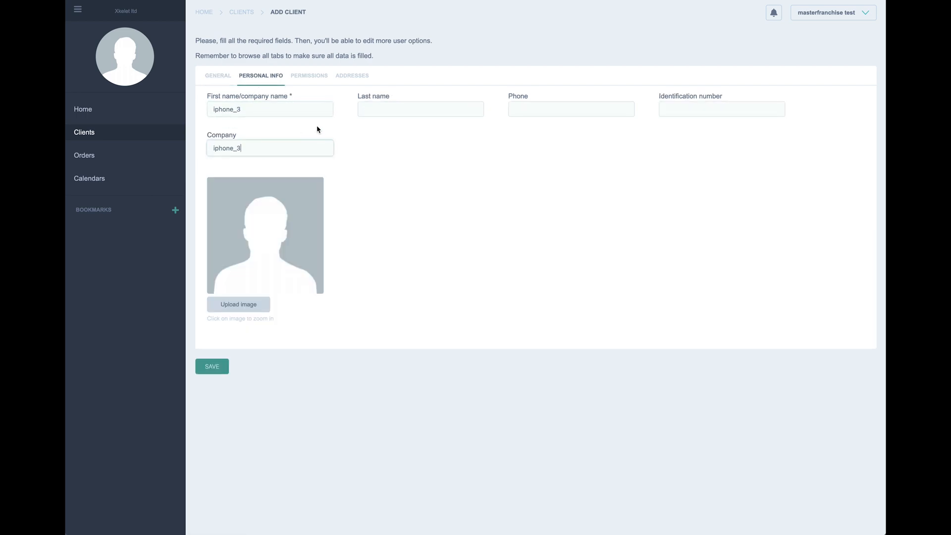
pyautogui.click(380, 108)
pyautogui.hotkey('ctrl', 'v')
# Step: Fill in the phone and identification numbers from saved entries
pyautogui.click(532, 111)
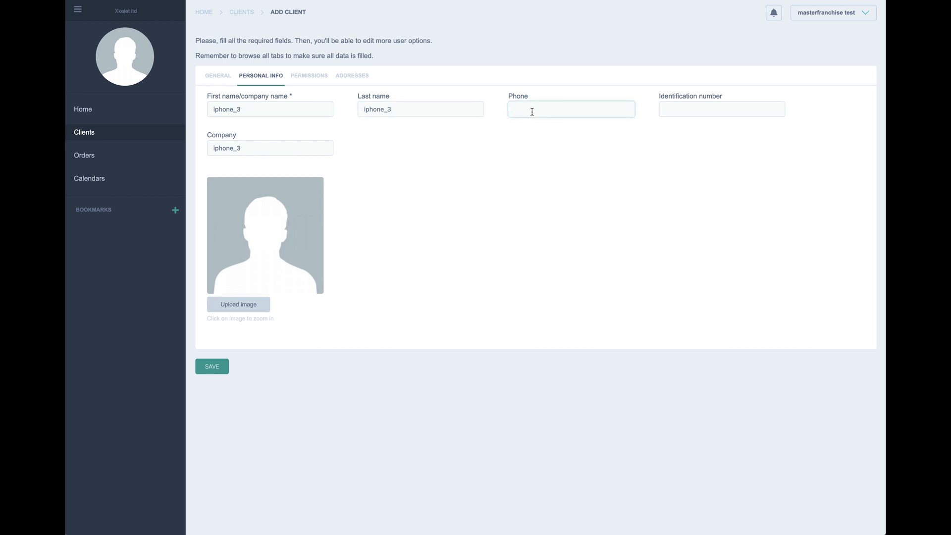
pyautogui.write('+')
pyautogui.click(529, 121)
pyautogui.click(664, 108)
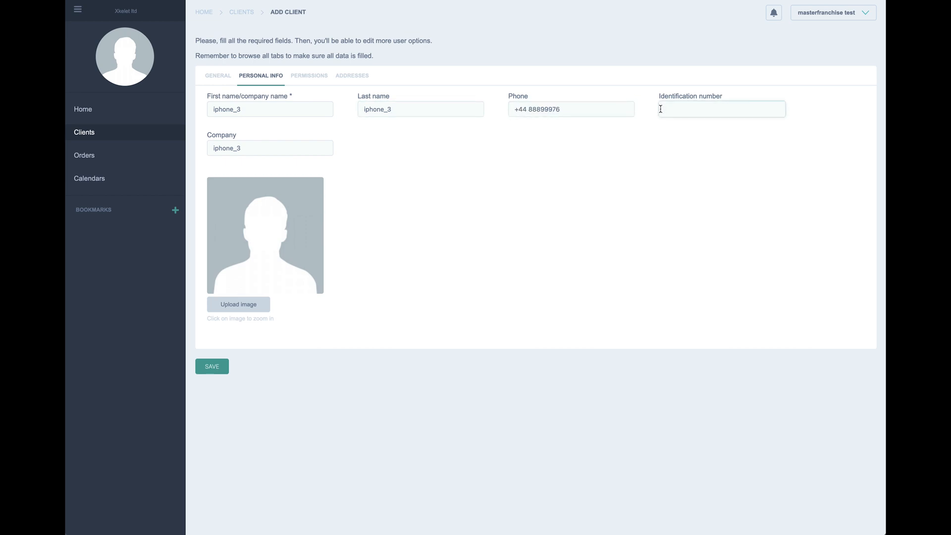
pyautogui.click(662, 121)
# Step: Make the master franchise account the parent and assign the Ipad/Iphone group
pyautogui.click(308, 75)
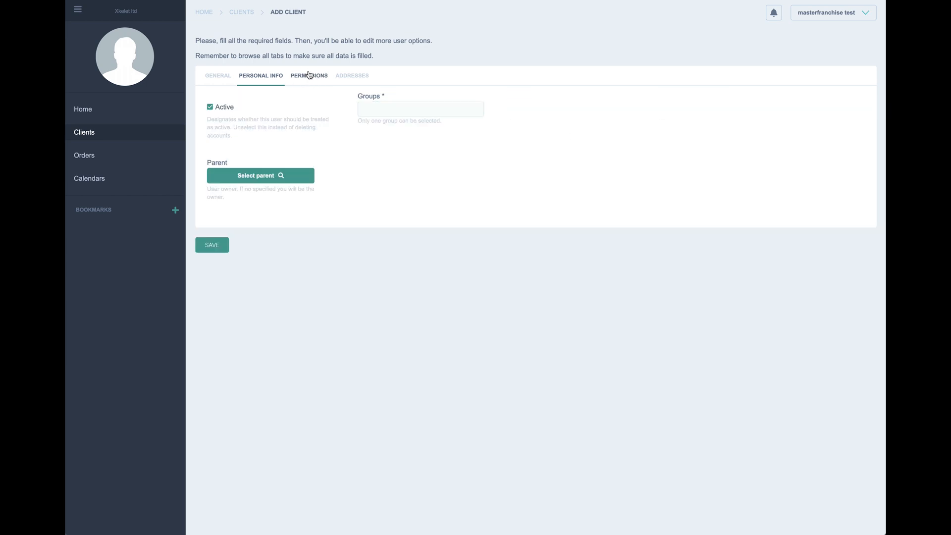
pyautogui.click(248, 179)
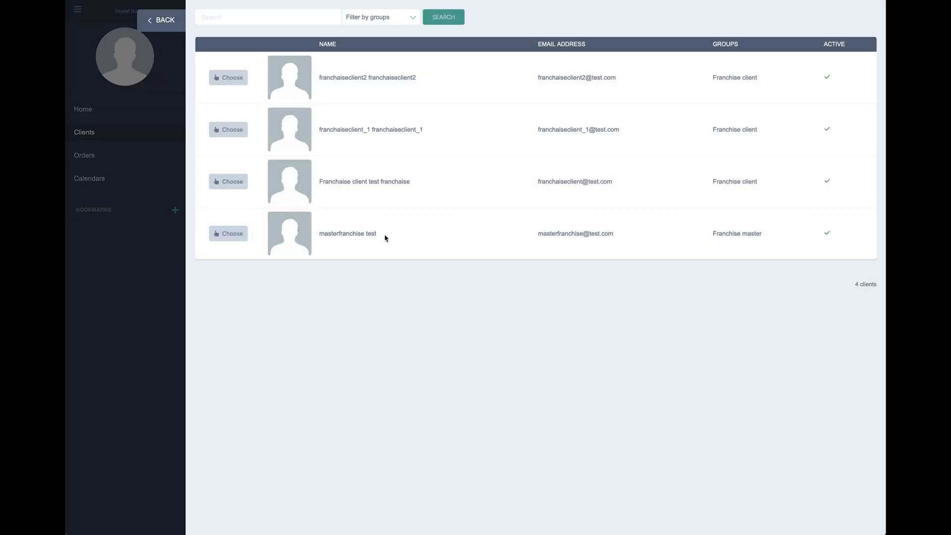
pyautogui.moveTo(385, 236); pyautogui.dragTo(315, 238)
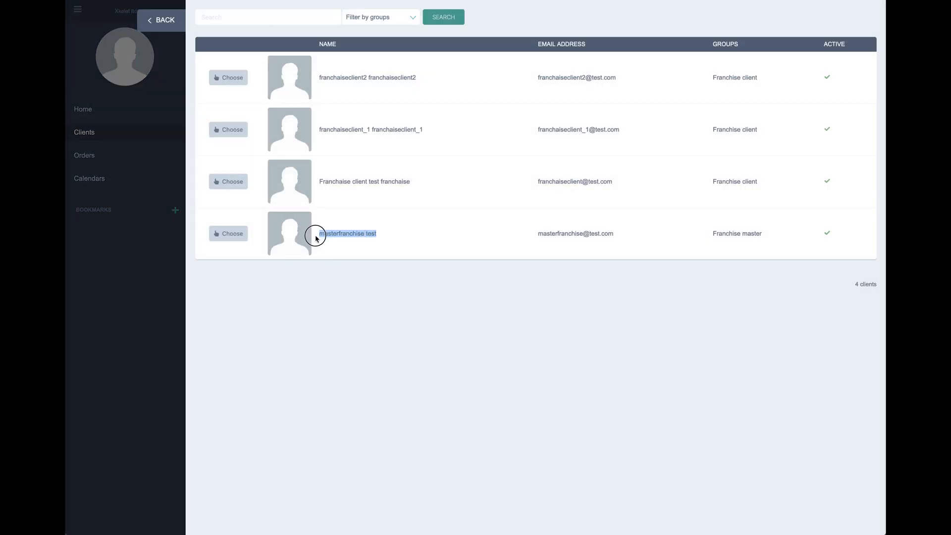
pyautogui.click(229, 233)
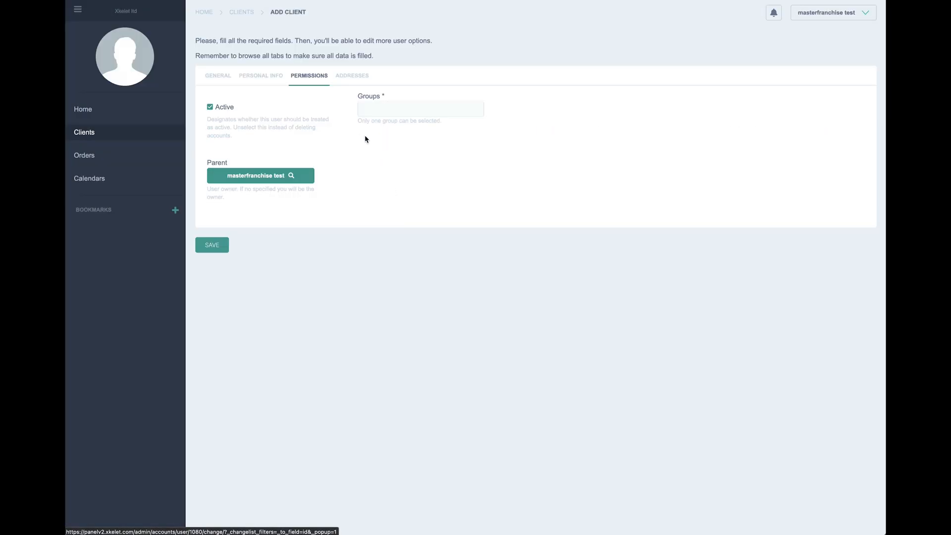
pyautogui.click(386, 108)
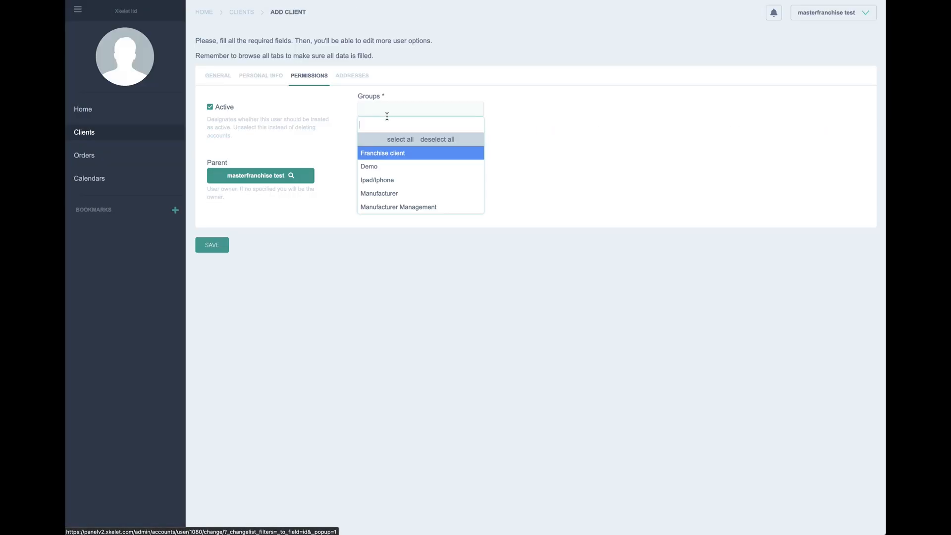
pyautogui.click(377, 184)
pyautogui.click(352, 78)
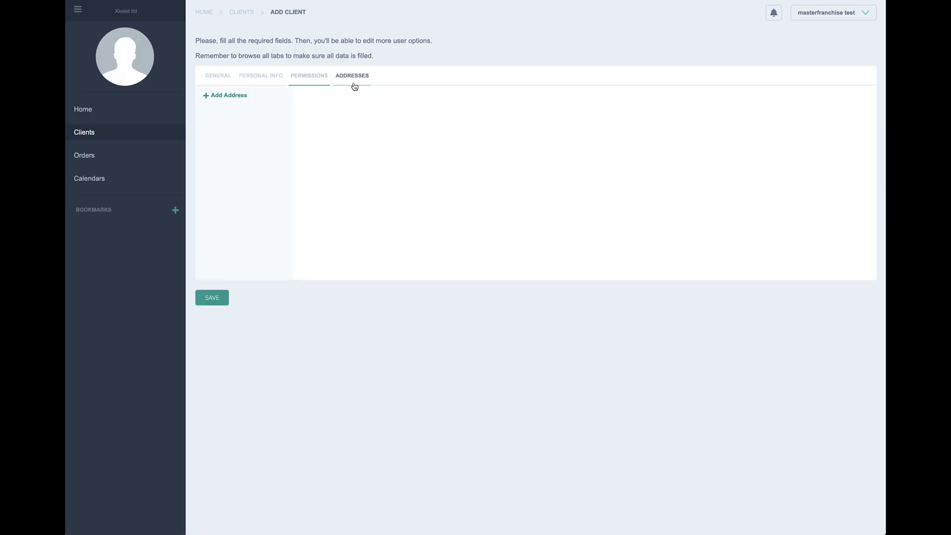
pyautogui.click(239, 97)
pyautogui.click(330, 125)
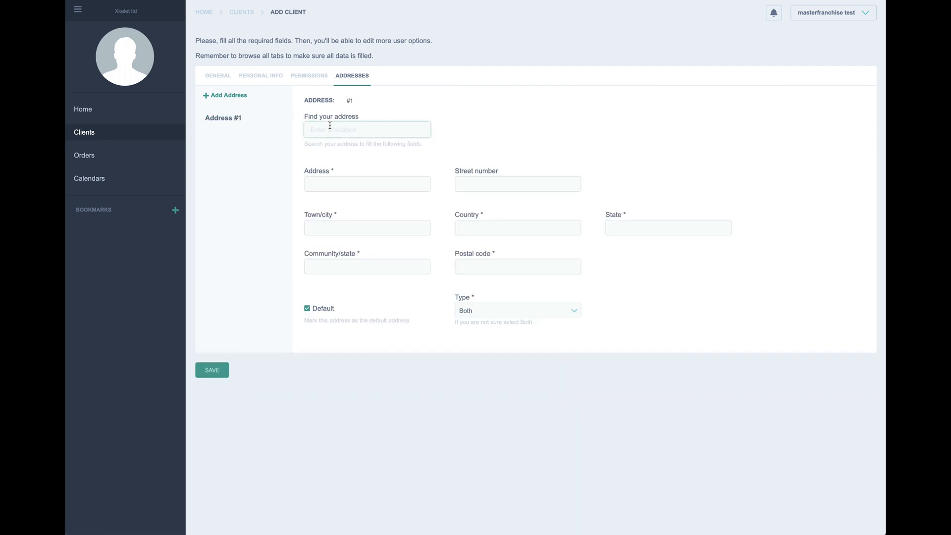
pyautogui.write('bar')
pyautogui.click(336, 144)
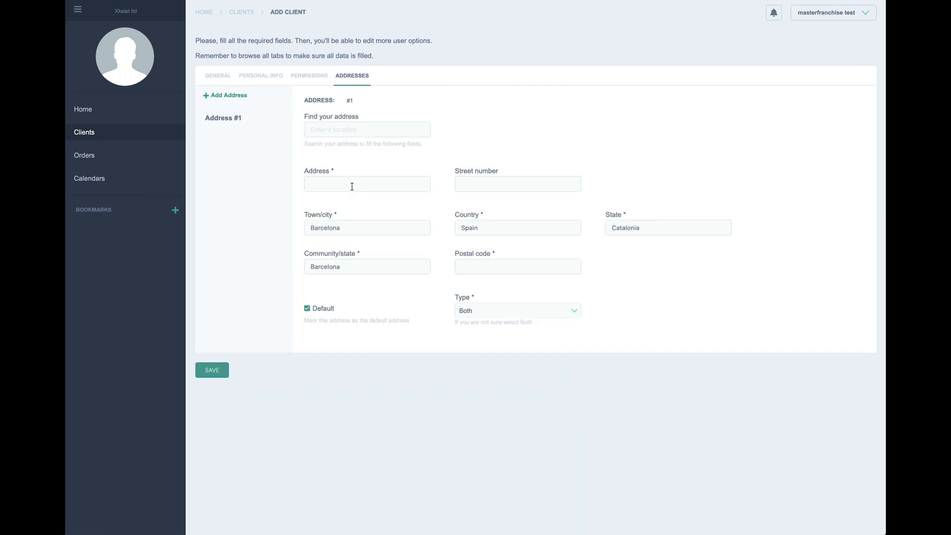
pyautogui.click(352, 189)
pyautogui.write('c')
pyautogui.click(354, 196)
pyautogui.click(481, 184)
pyautogui.write('12')
pyautogui.click(542, 264)
pyautogui.write('08')
pyautogui.click(537, 277)
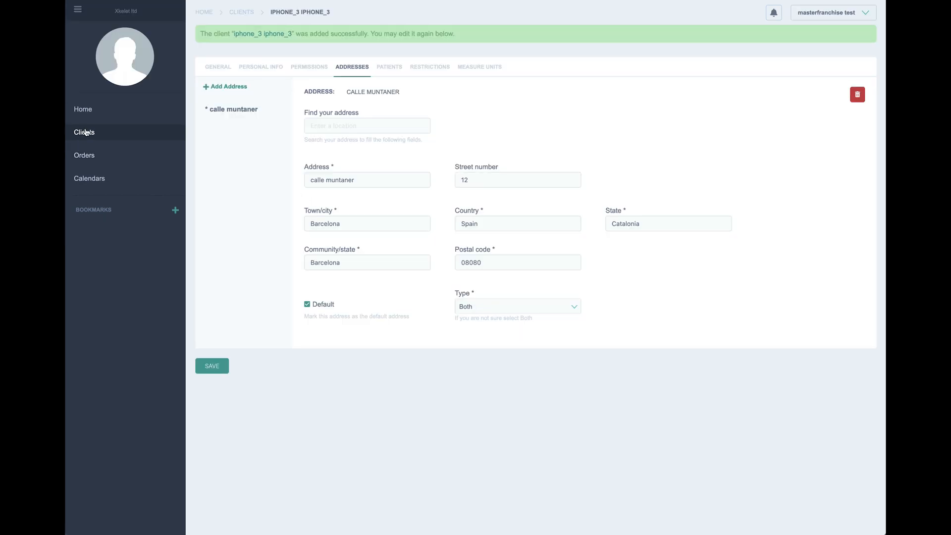
pyautogui.click(86, 132)
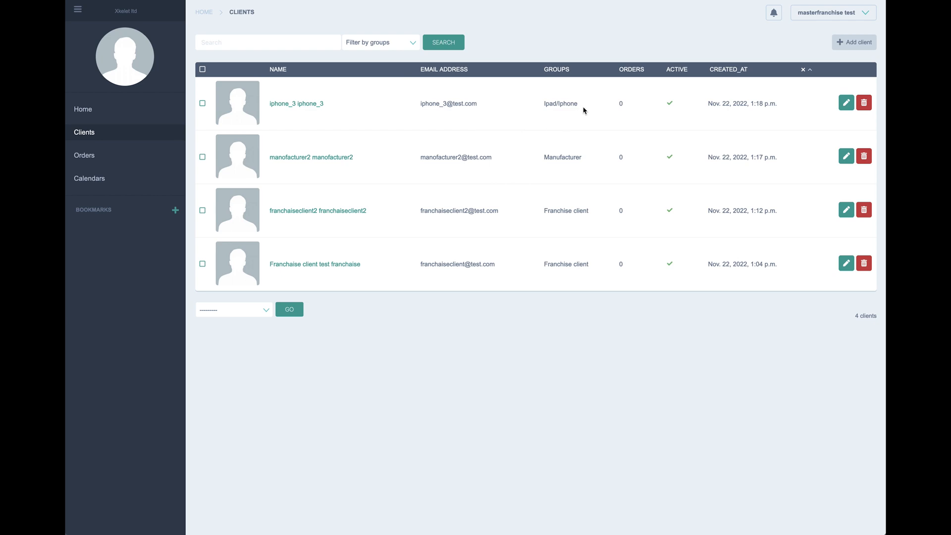
pyautogui.moveTo(583, 110); pyautogui.dragTo(542, 102)
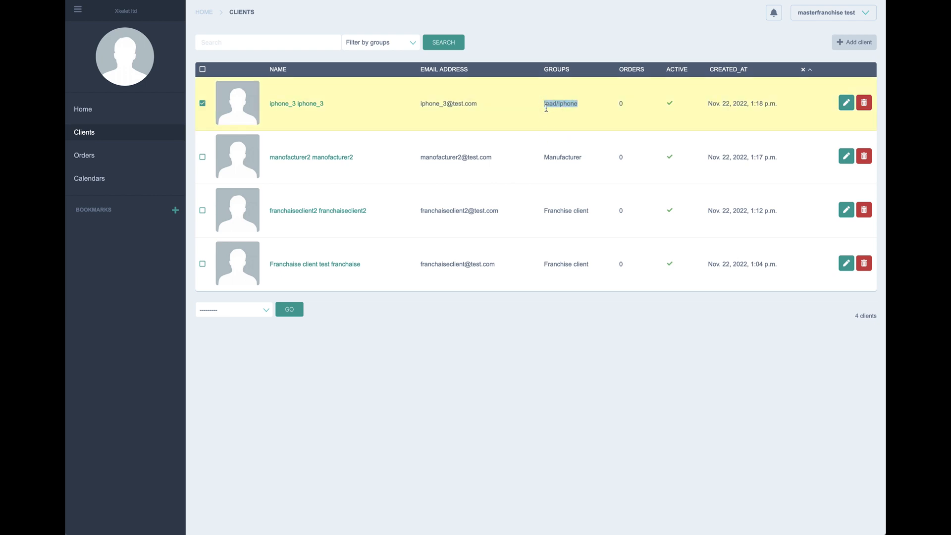
pyautogui.click(813, 19)
pyautogui.moveTo(801, 15); pyautogui.dragTo(855, 14)
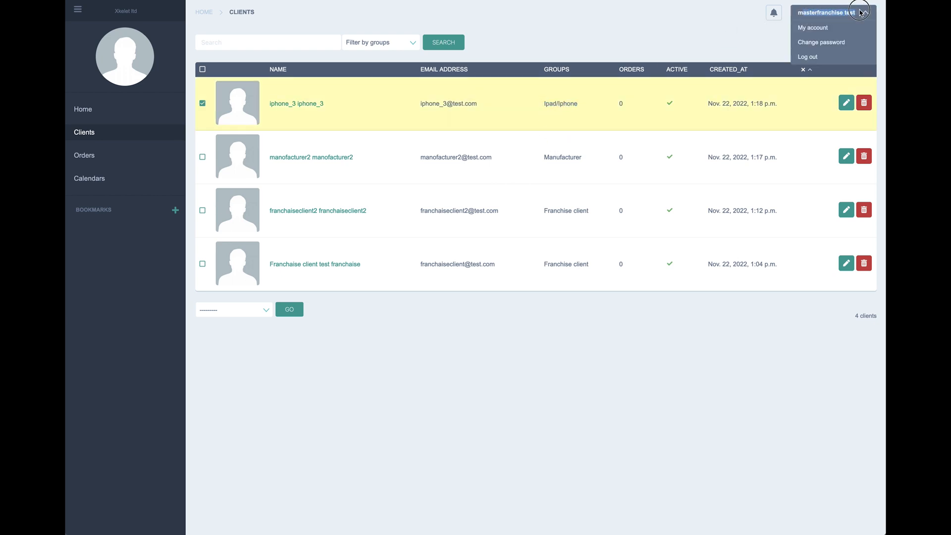
pyautogui.click(650, 327)
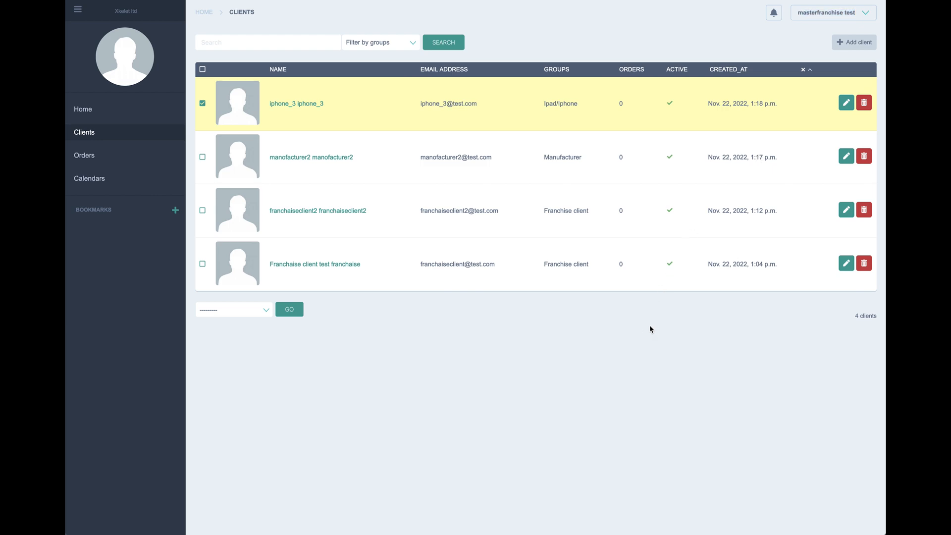